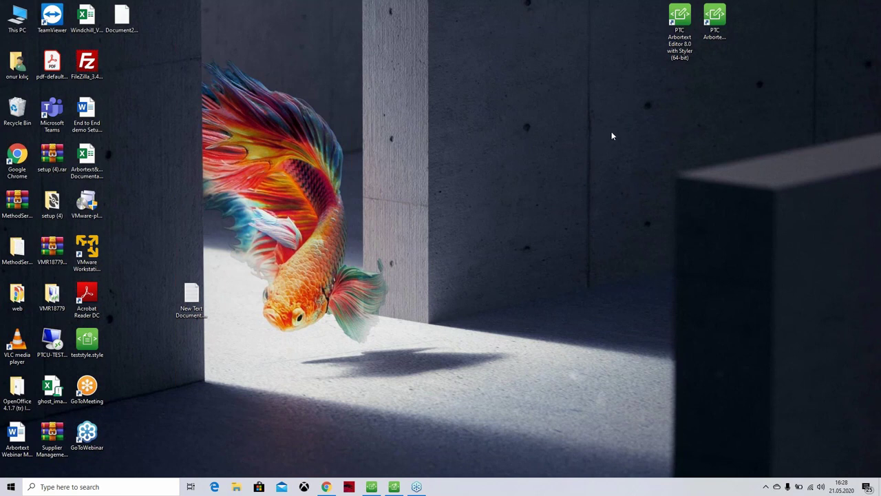
Bring up the open Document2.xml editor window and close it without saving the window configuration
{"action": "double_click", "coordinate": [678, 52]}
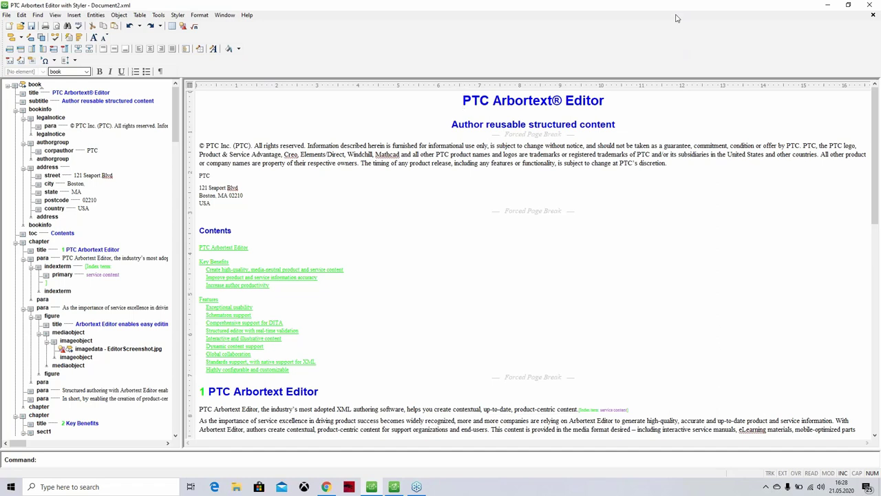
{"action": "double_click", "coordinate": [663, 8]}
{"action": "left_click", "coordinate": [682, 65]}
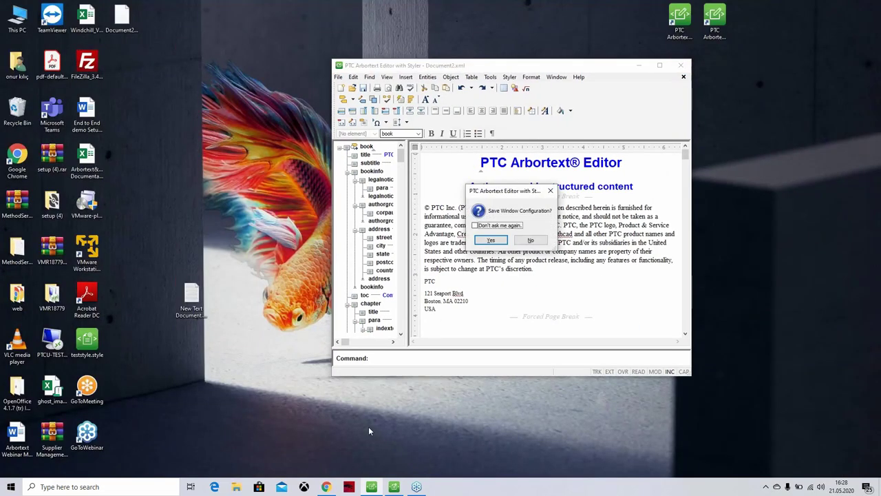
{"action": "left_click", "coordinate": [530, 245]}
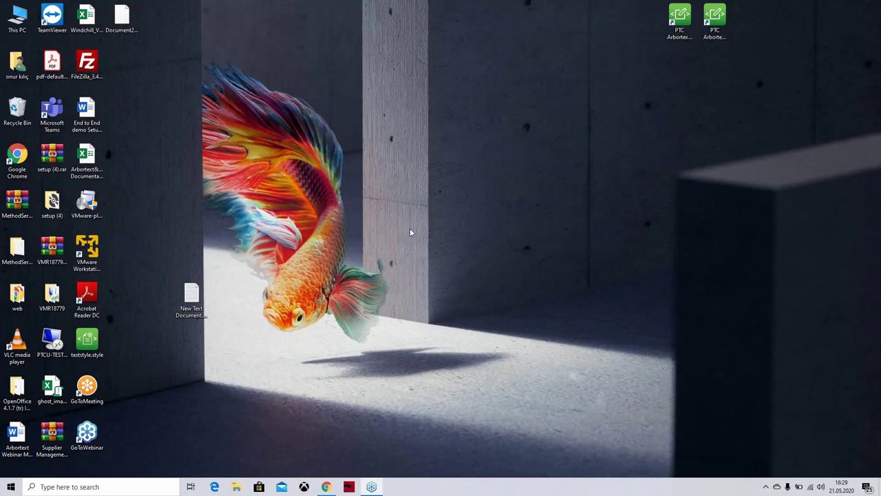
Start PTC Arbortext Editor and create a new document from the Arbortext XML DocBook V4.0 sample in the DocBook category
{"action": "double_click", "coordinate": [680, 17]}
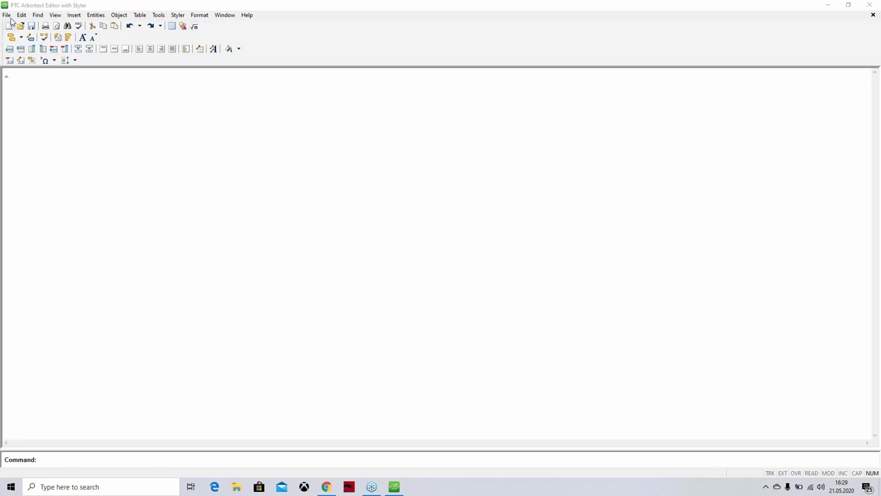
{"action": "left_click", "coordinate": [9, 26]}
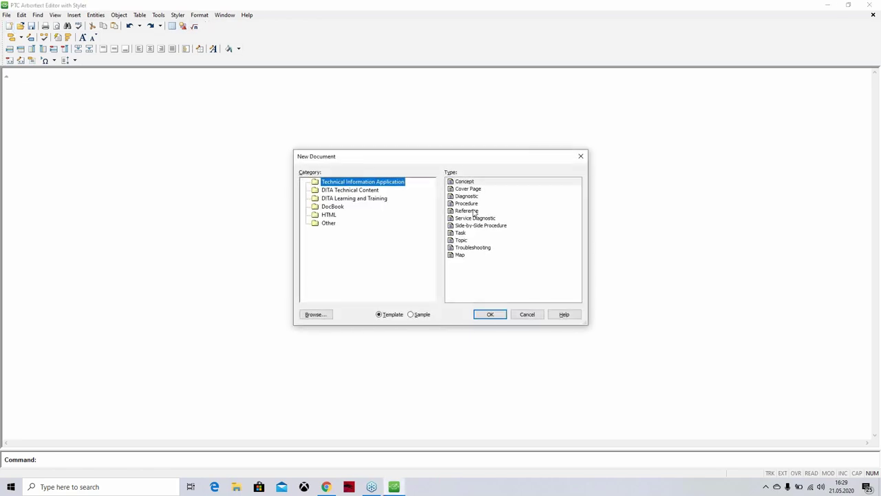
{"action": "left_click", "coordinate": [335, 207]}
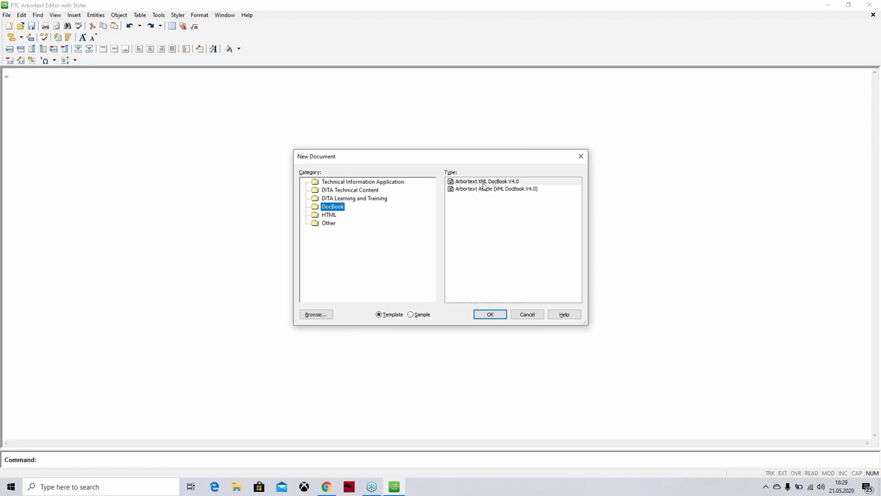
{"action": "left_click", "coordinate": [486, 199]}
{"action": "left_click", "coordinate": [416, 314]}
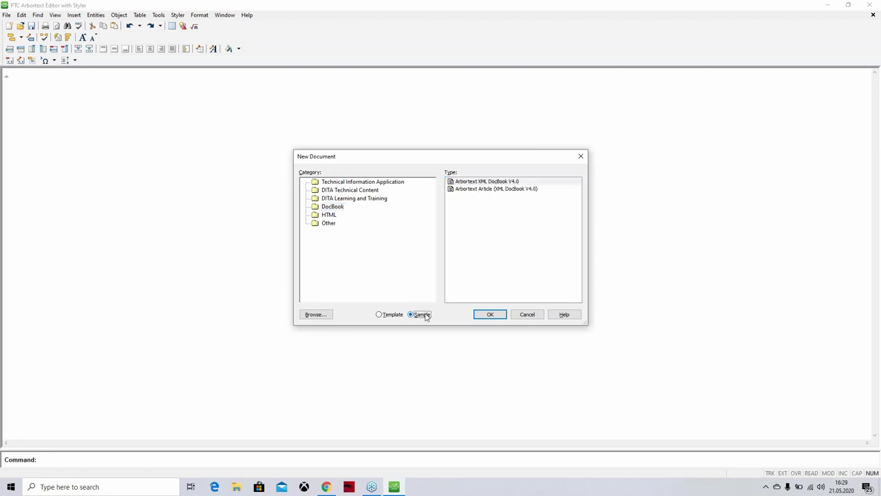
{"action": "left_click", "coordinate": [490, 315]}
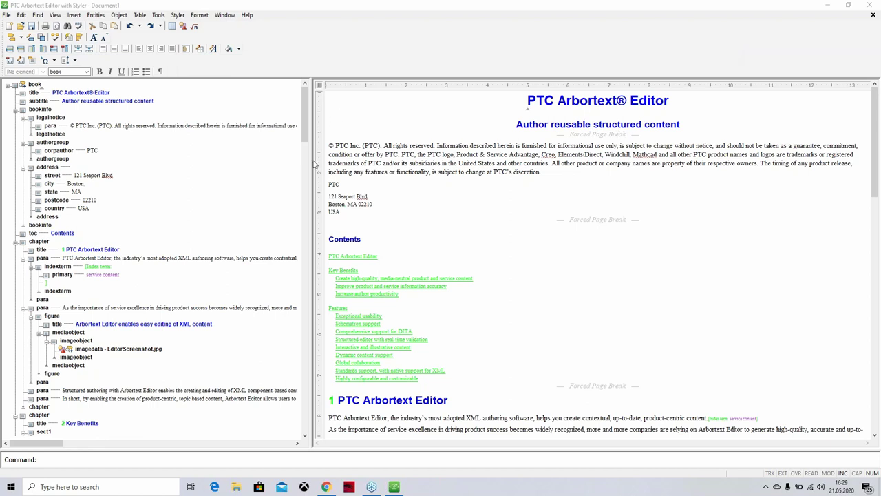
Narrow the document map so the formatted document view gets more width
{"action": "left_click_drag", "start_coordinate": [313, 164], "coordinate": [98, 162]}
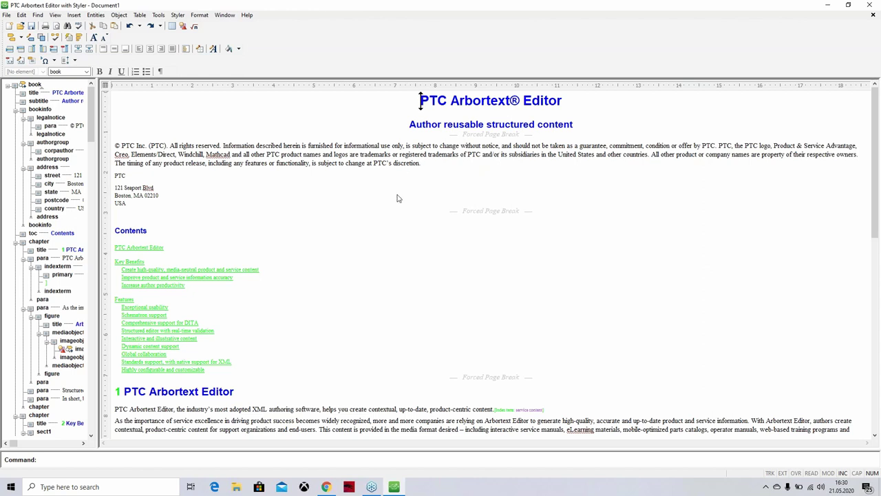
{"action": "scroll", "coordinate": [426, 227], "scroll_direction": "down", "scroll_amount": 5}
{"action": "scroll", "coordinate": [427, 227], "scroll_direction": "up", "scroll_amount": 5}
Copy the phrase "All rights reserved" and paste it at the end of the legal notice paragraph
{"action": "left_click_drag", "start_coordinate": [170, 145], "coordinate": [221, 143]}
{"action": "key", "text": "ctrl+c"}
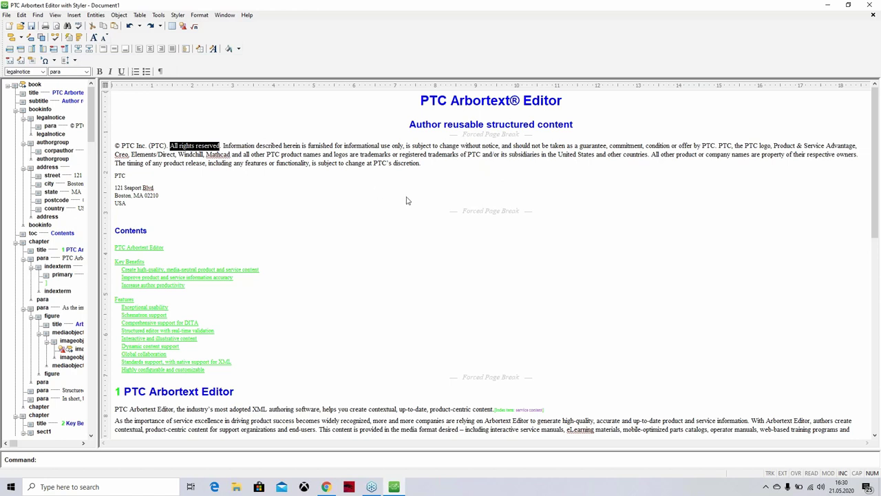
{"action": "left_click", "coordinate": [440, 166]}
{"action": "key", "text": "ctrl+v"}
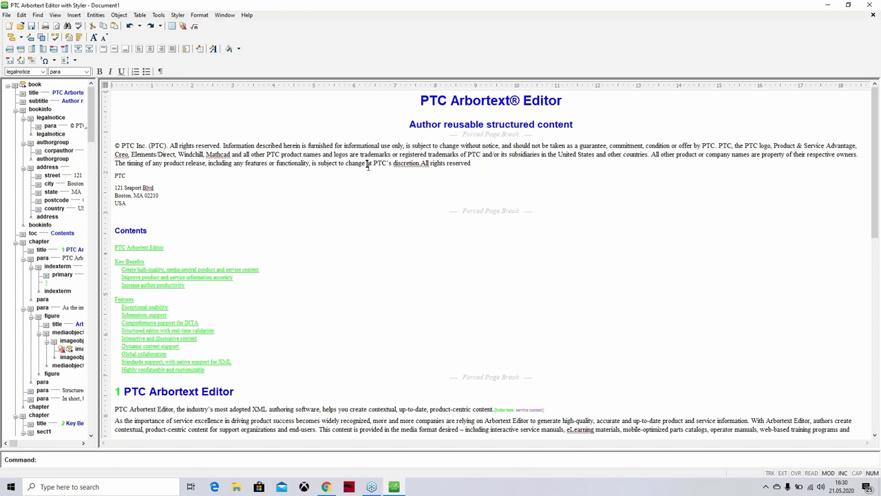
Make the words "features or functionality" in the legal notice paragraph bold
{"action": "left_click_drag", "start_coordinate": [266, 164], "coordinate": [321, 164]}
{"action": "left_click", "coordinate": [322, 169]}
{"action": "mouse_move", "coordinate": [245, 163]}
{"action": "left_mouse_down"}
{"action": "mouse_move", "coordinate": [315, 166]}
{"action": "mouse_move", "coordinate": [244, 163]}
{"action": "left_mouse_up"}
{"action": "left_click", "coordinate": [315, 168]}
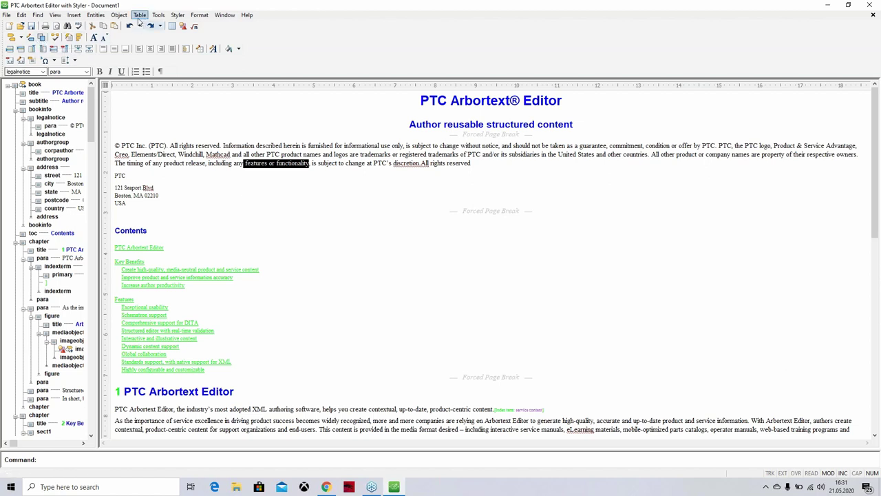
{"action": "left_click", "coordinate": [57, 15]}
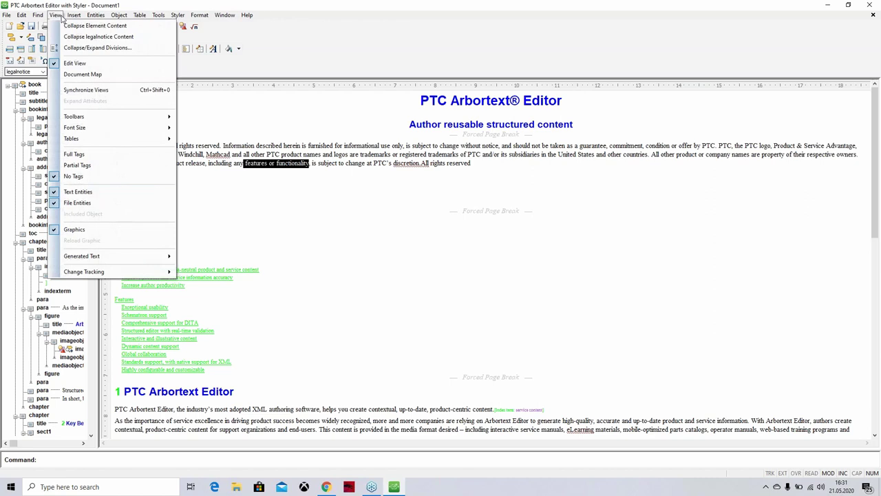
{"action": "left_click", "coordinate": [327, 55]}
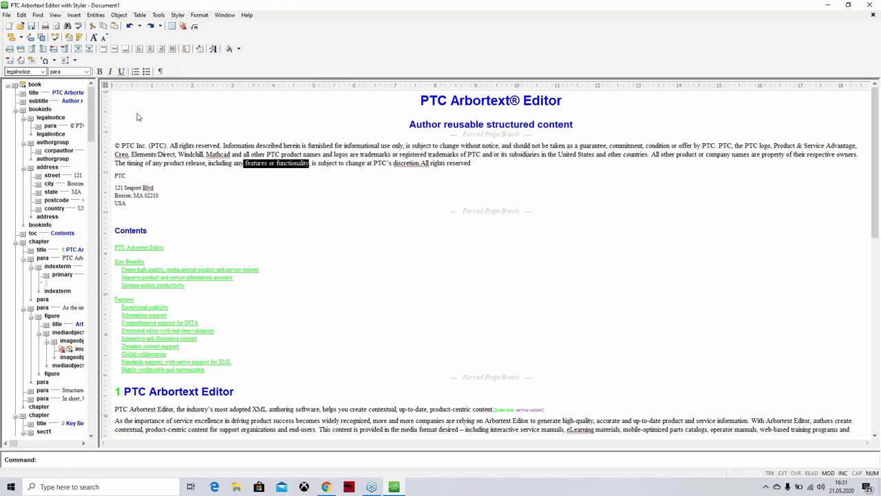
{"action": "left_click", "coordinate": [100, 71]}
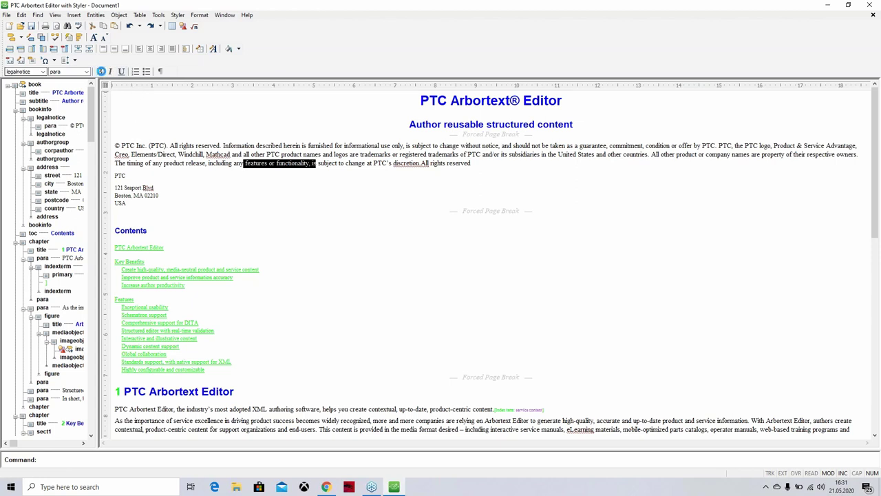
{"action": "left_click", "coordinate": [264, 165]}
Italicize "and logos are trademarks or" and underline "its subsidiaries in the United States" in the legal notice paragraph
{"action": "left_click_drag", "start_coordinate": [322, 155], "coordinate": [399, 155]}
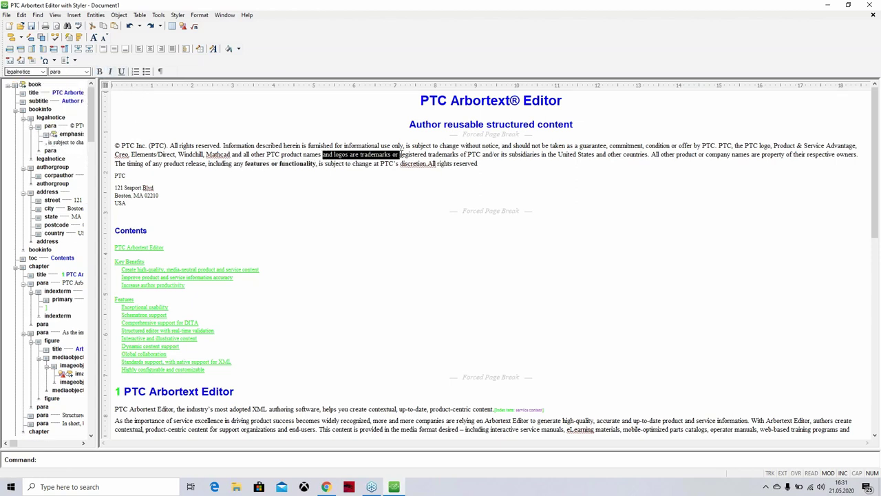
{"action": "left_click", "coordinate": [110, 71]}
{"action": "left_click", "coordinate": [469, 164]}
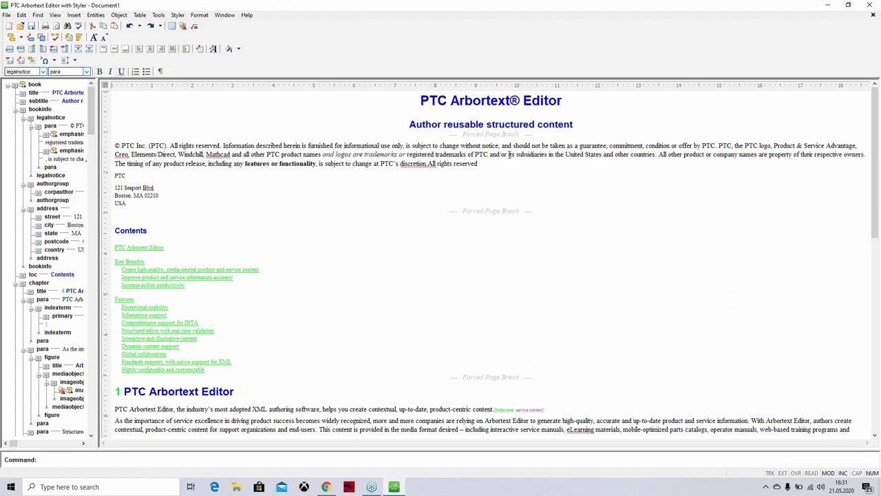
{"action": "left_click_drag", "start_coordinate": [508, 154], "coordinate": [604, 155]}
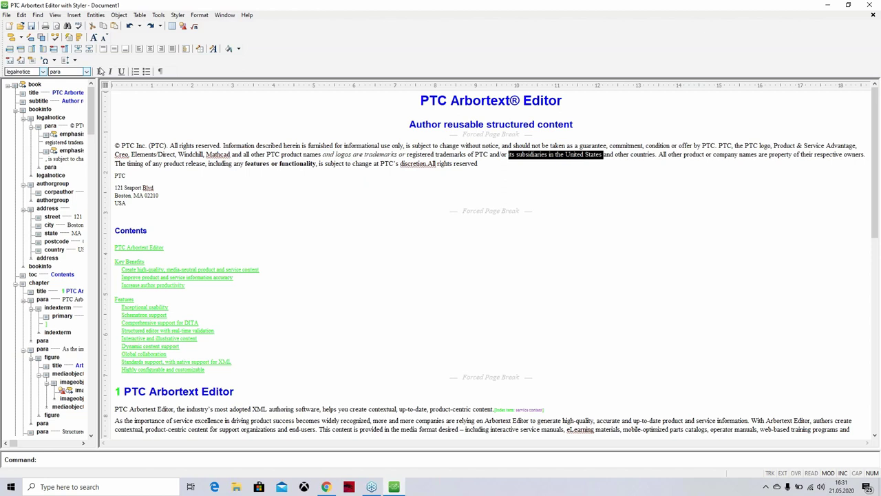
{"action": "left_click", "coordinate": [121, 71]}
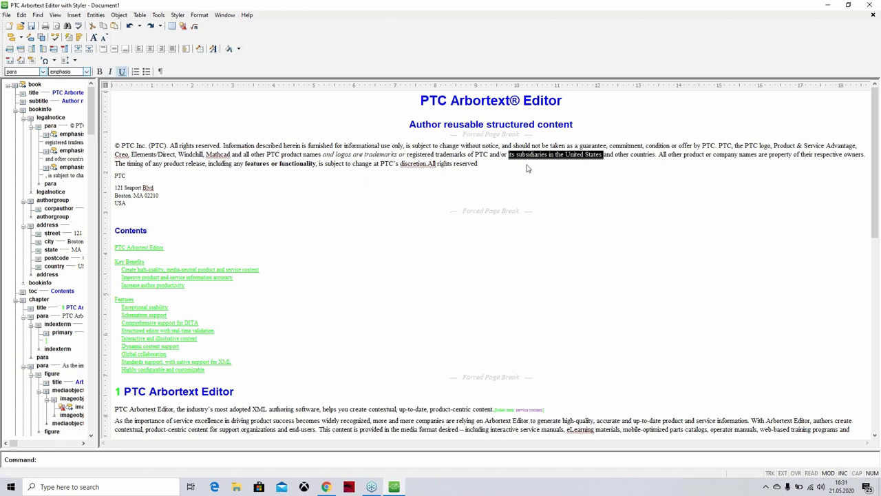
Insert a new paragraph after the legal notice paragraph with the text "teknik dokümantasyon için yeni paragraf"
{"action": "left_click", "coordinate": [486, 170]}
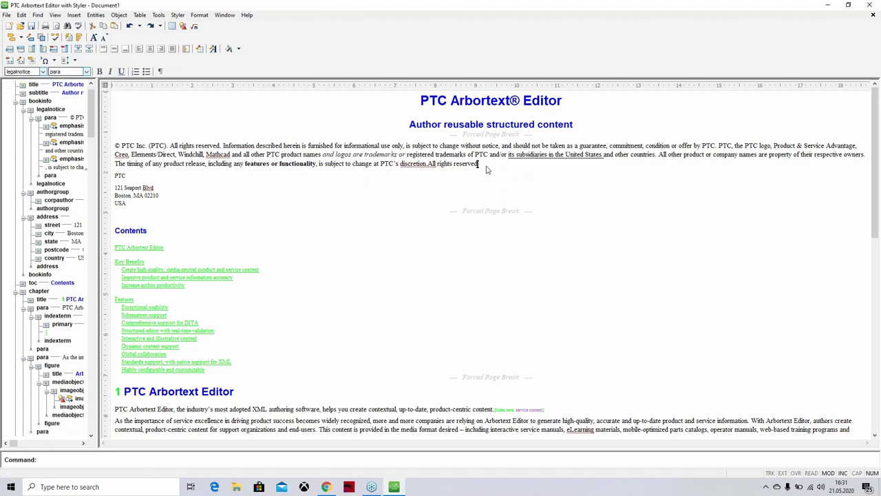
{"action": "left_click", "coordinate": [160, 72]}
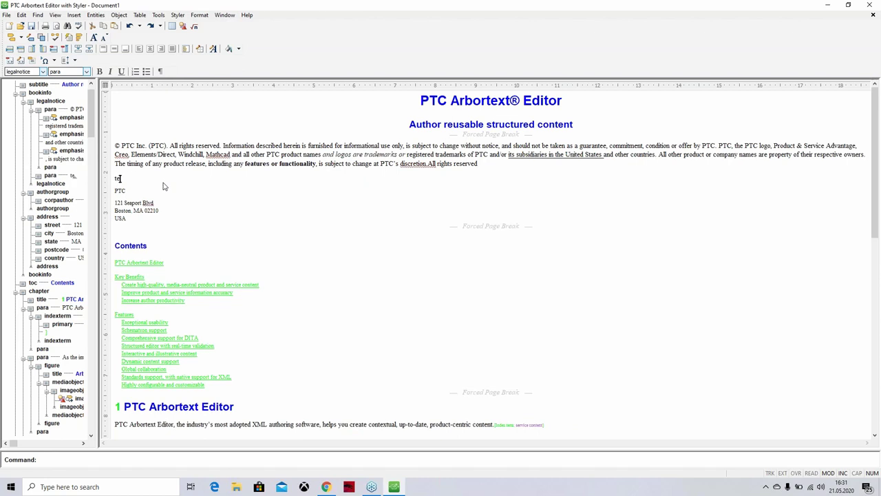
{"action": "type", "text": "teknik dokumantasyon"}
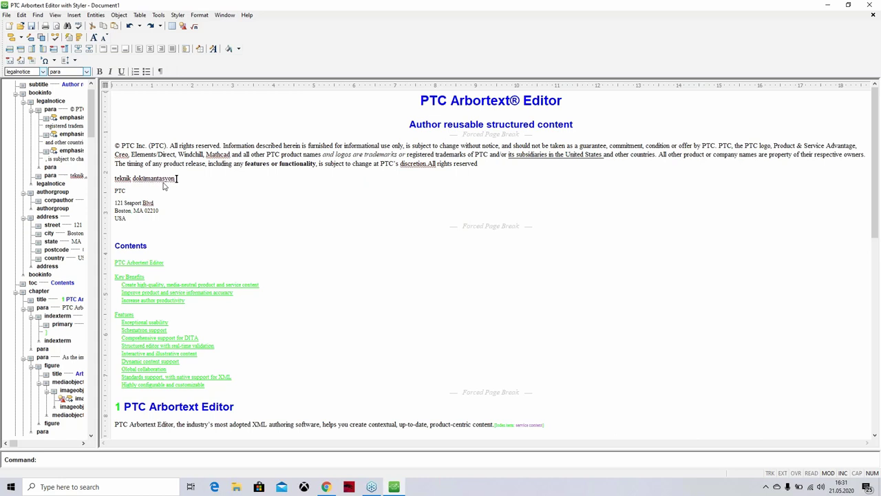
{"action": "type", "text": " için yeni paragraf"}
{"action": "left_click", "coordinate": [264, 200]}
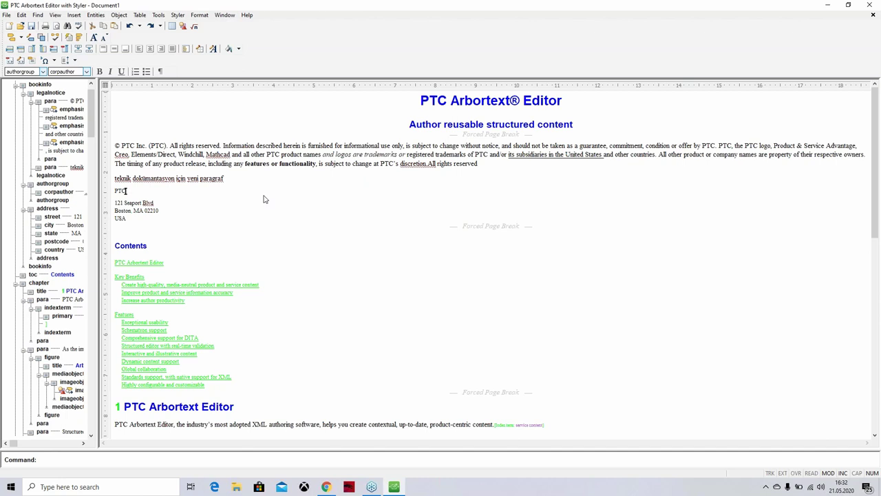
Display the list of elements insertable at the end of the new paragraph, close it and return the cursor there
{"action": "left_click", "coordinate": [217, 183]}
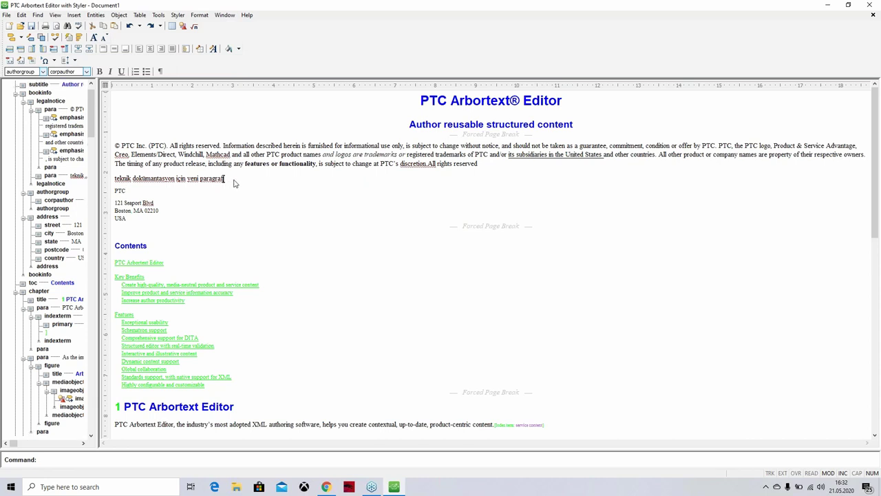
{"action": "key", "text": "Return"}
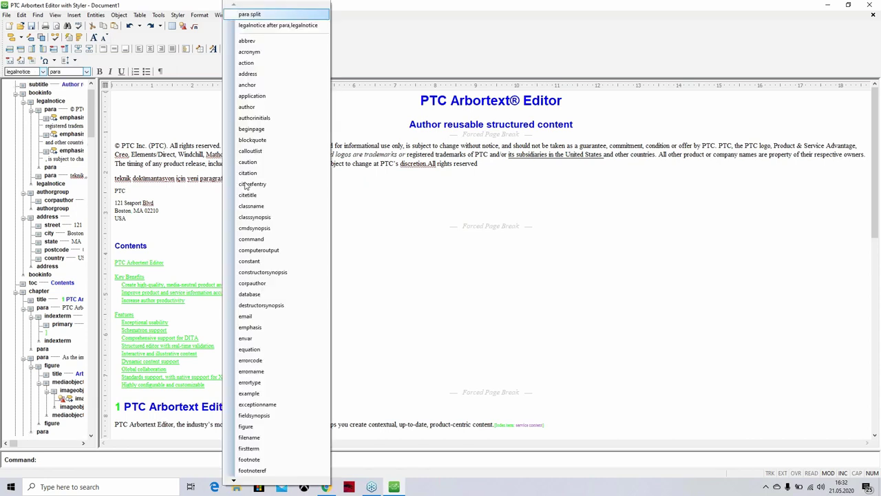
{"action": "left_click", "coordinate": [211, 215]}
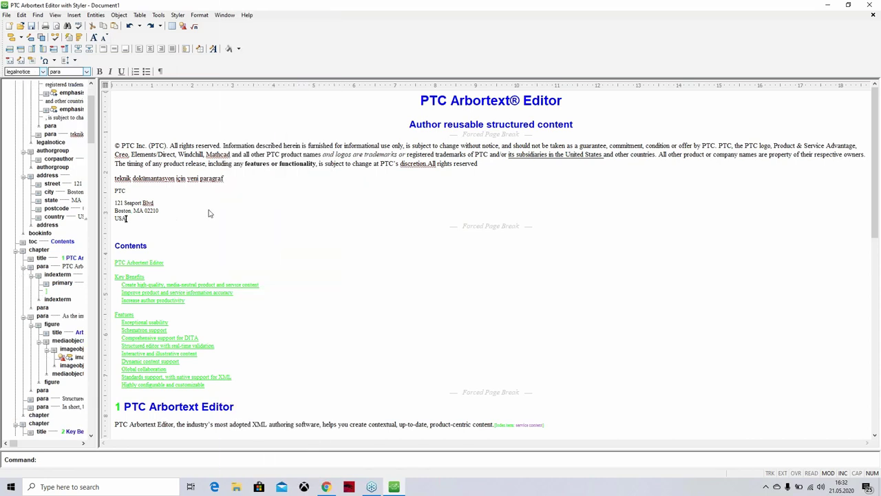
{"action": "left_click", "coordinate": [239, 180]}
{"action": "left_click", "coordinate": [74, 15]}
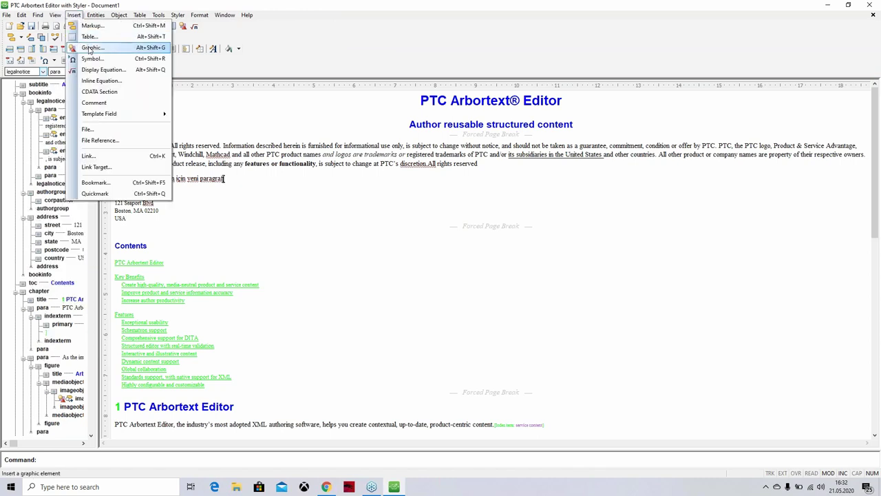
{"action": "left_click", "coordinate": [90, 48]}
{"action": "left_click", "coordinate": [488, 205]}
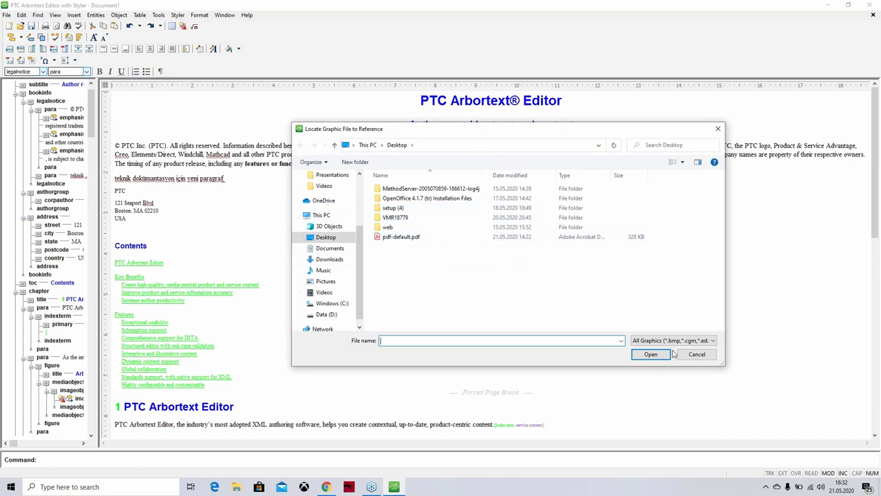
{"action": "left_click", "coordinate": [697, 356]}
Insert a table with 2 rows and 2 columns and the informaltable wrapper tag at the end of the new paragraph
{"action": "left_click", "coordinate": [74, 15]}
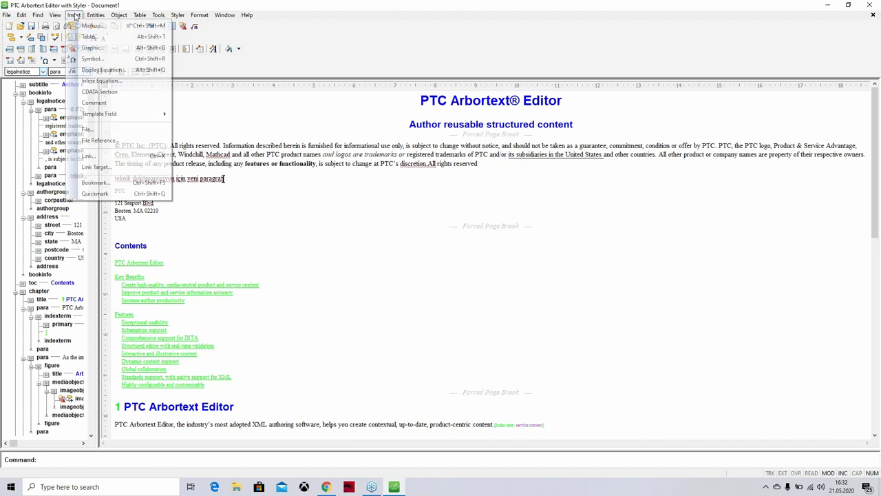
{"action": "left_click", "coordinate": [89, 36]}
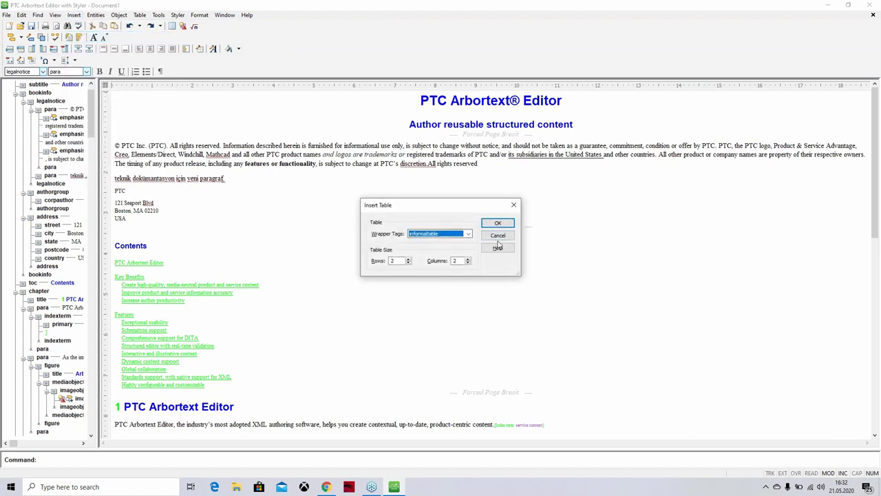
{"action": "left_click", "coordinate": [497, 223]}
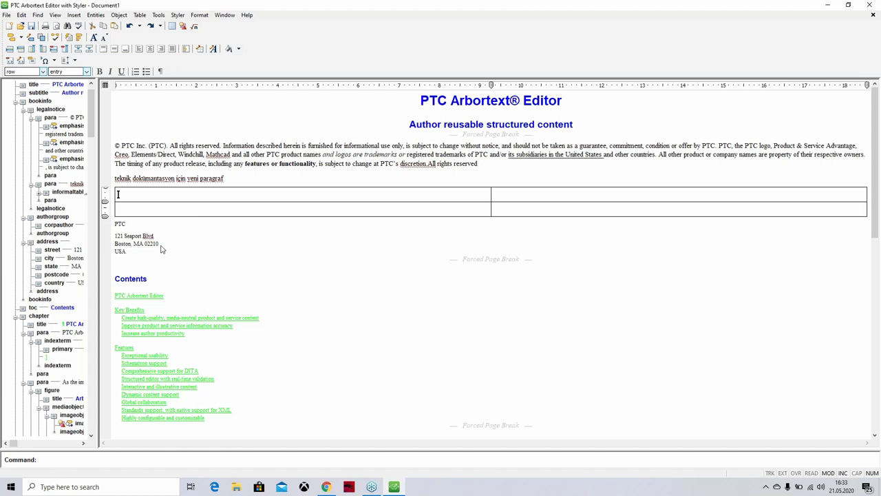
{"action": "left_click", "coordinate": [201, 236]}
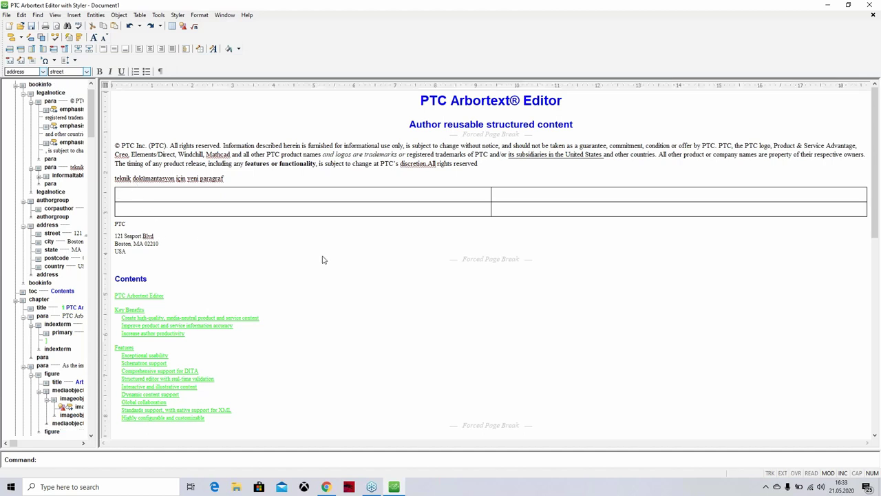
Increase the font size of the document view to 234 percent, with the cursor at the end of the legal notice paragraph
{"action": "left_click", "coordinate": [255, 181]}
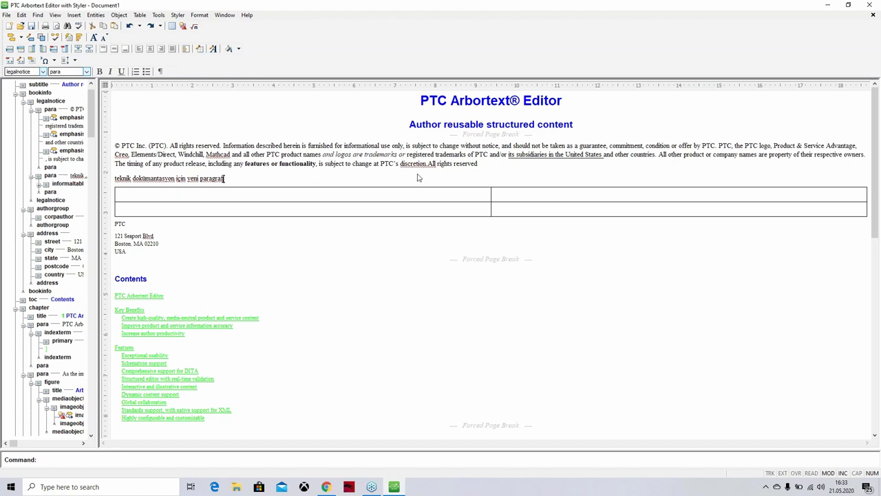
{"action": "left_click_drag", "start_coordinate": [477, 174], "coordinate": [443, 188]}
{"action": "left_click", "coordinate": [480, 172]}
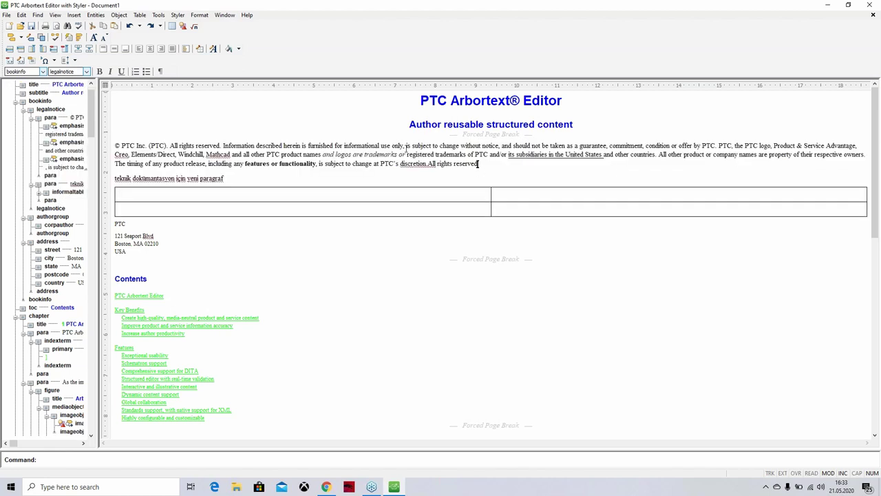
{"action": "left_click", "coordinate": [95, 37]}
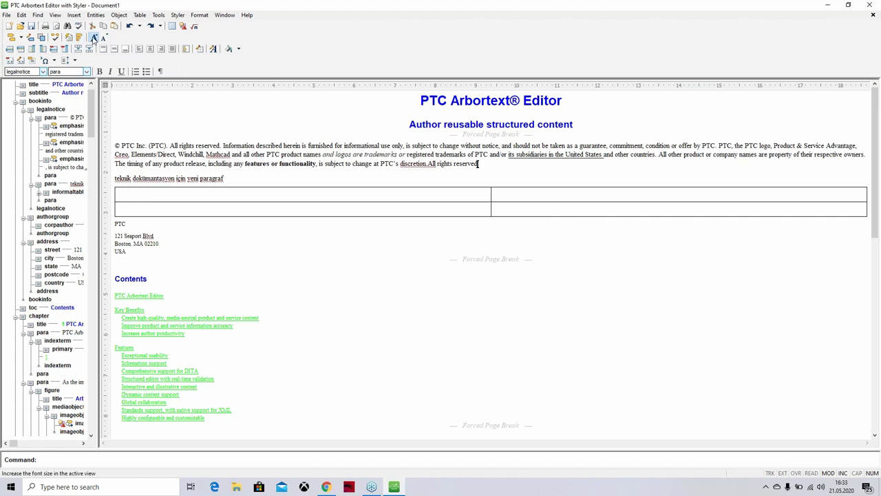
{"action": "left_click", "coordinate": [94, 37]}
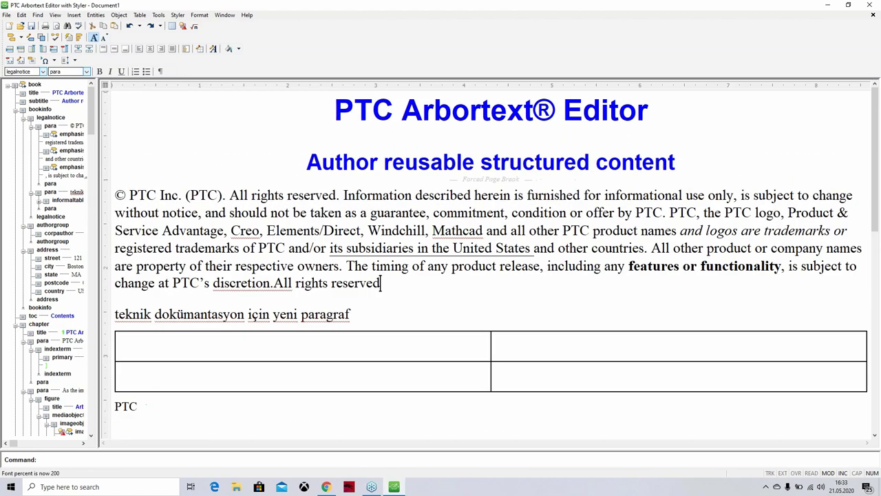
{"action": "left_click", "coordinate": [95, 37]}
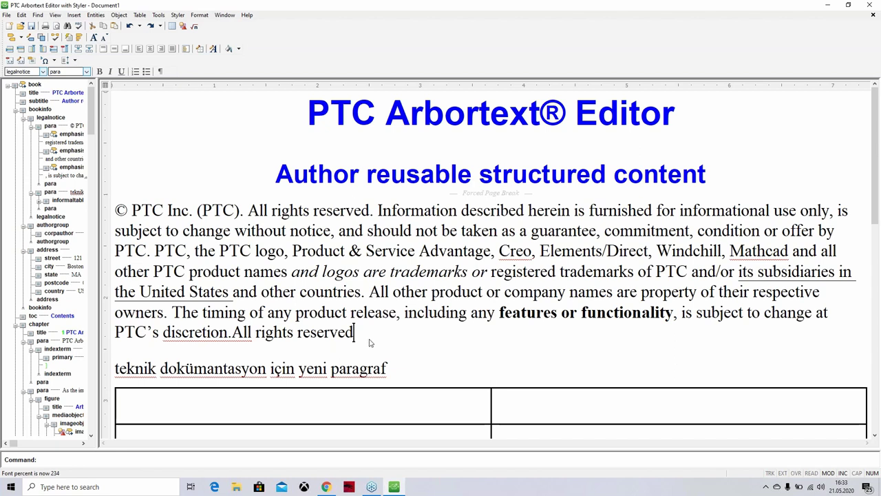
Widen the document map beside the text so that more of each element's content fits
{"action": "left_click_drag", "start_coordinate": [366, 337], "coordinate": [133, 210]}
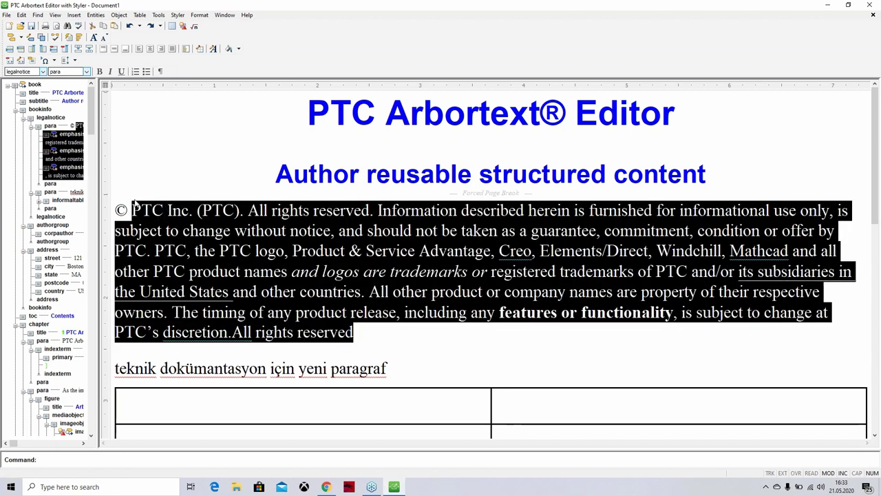
{"action": "left_click", "coordinate": [223, 209]}
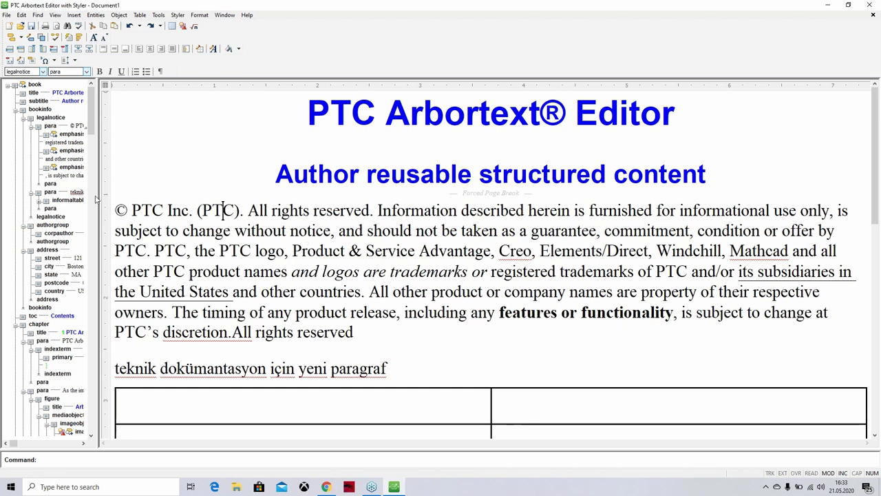
{"action": "left_click_drag", "start_coordinate": [104, 196], "coordinate": [150, 211]}
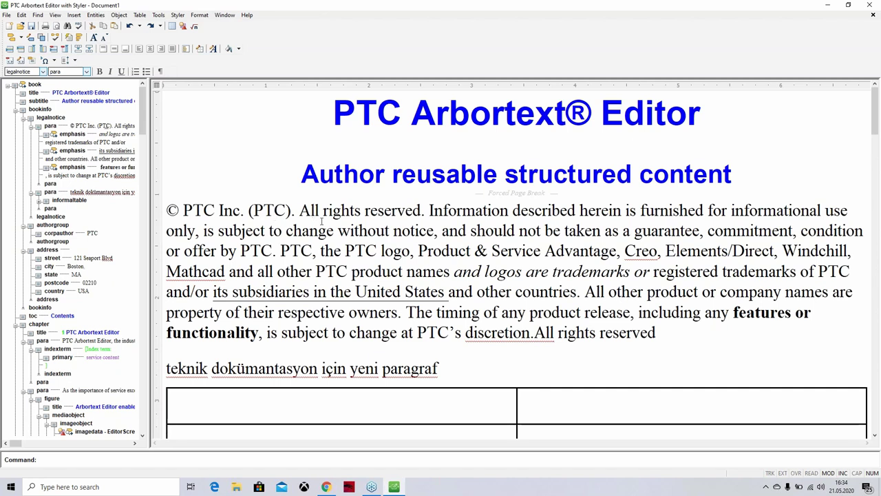
{"action": "left_click", "coordinate": [297, 214]}
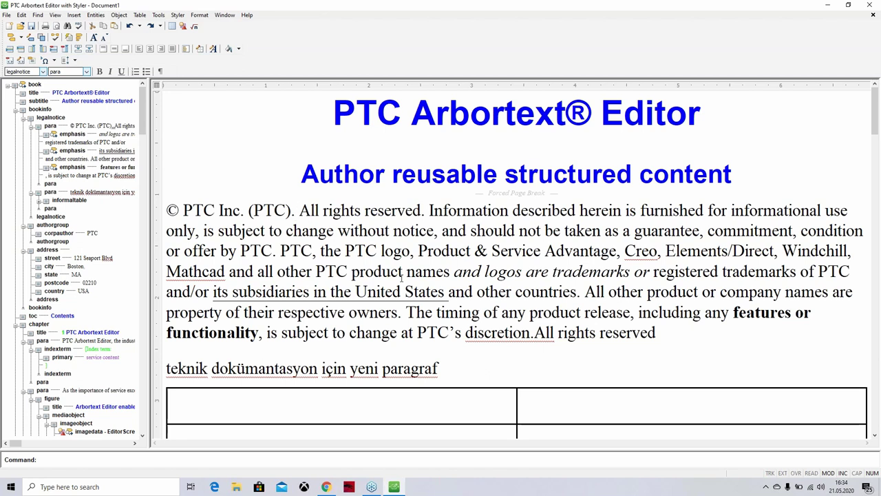
{"action": "left_click", "coordinate": [471, 313]}
Display the full element tags with their attributes in the document view
{"action": "scroll", "coordinate": [445, 309], "scroll_direction": "down", "scroll_amount": 5}
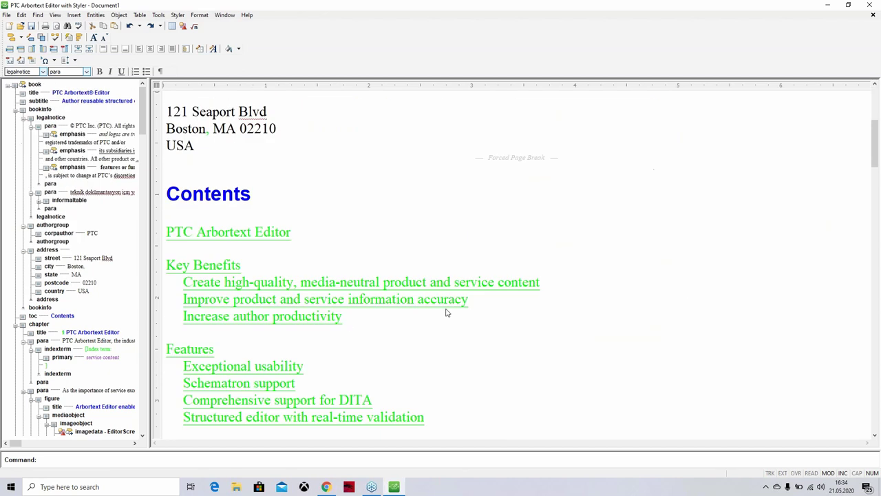
{"action": "scroll", "coordinate": [433, 240], "scroll_direction": "up", "scroll_amount": 5}
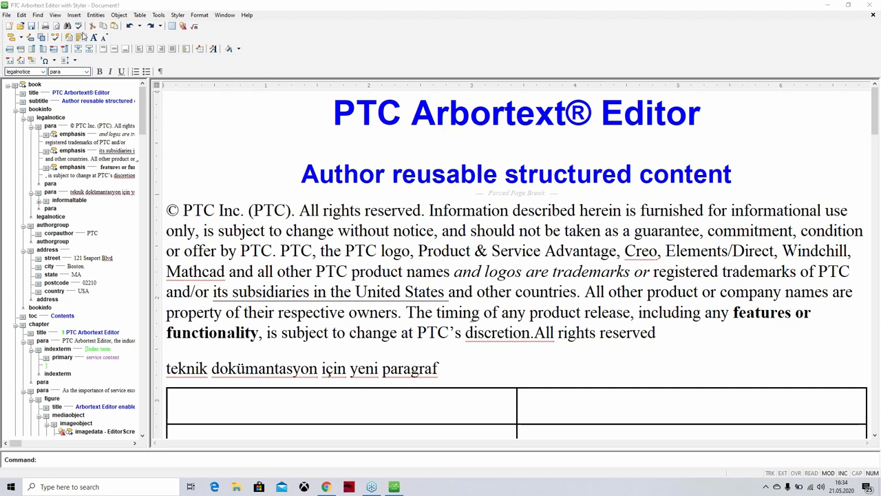
{"action": "left_click", "coordinate": [80, 37]}
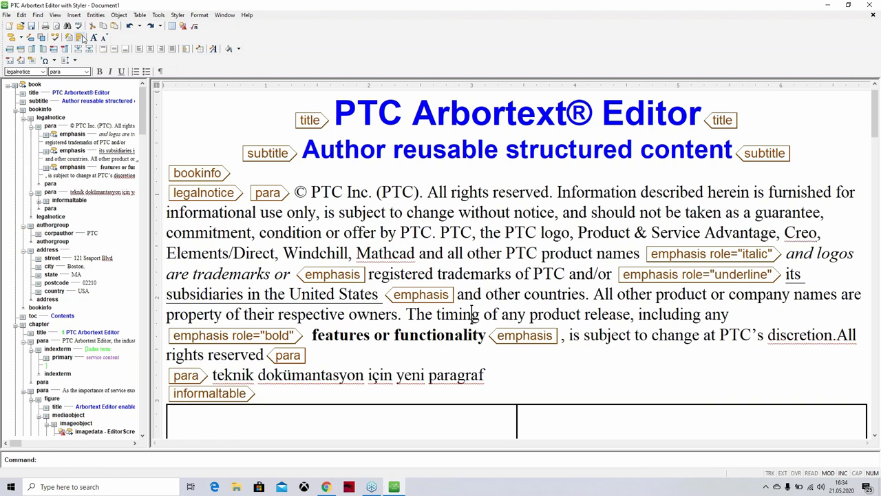
{"action": "left_click", "coordinate": [874, 17]}
Examine the element tags around the formatted text, the new paragraph, the table, the address and the first chapter
{"action": "scroll", "coordinate": [320, 192], "scroll_direction": "down", "scroll_amount": 5}
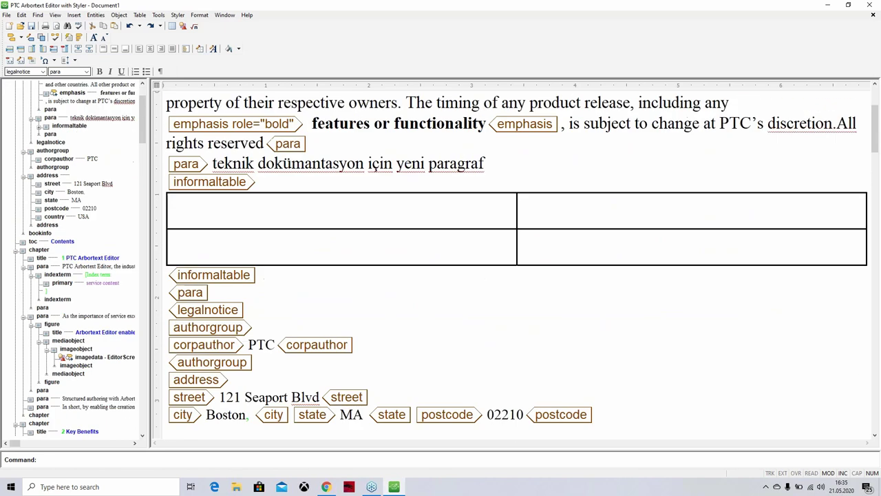
{"action": "scroll", "coordinate": [322, 103], "scroll_direction": "up", "scroll_amount": 3}
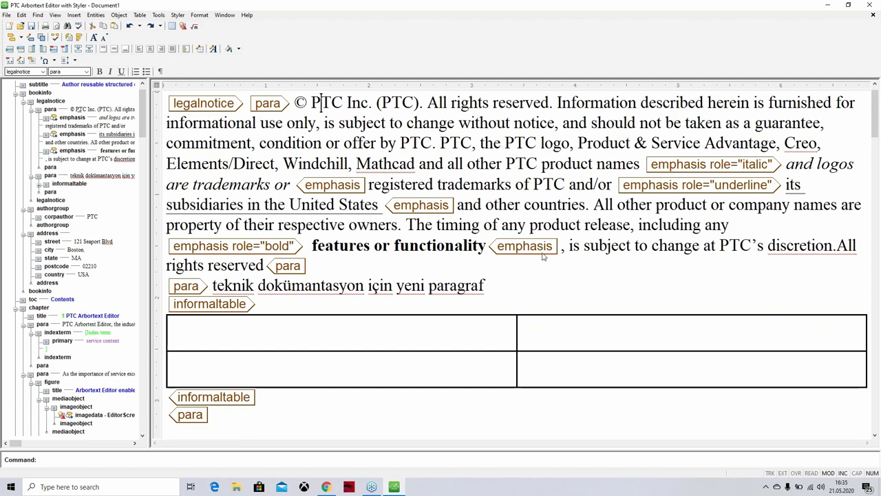
{"action": "scroll", "coordinate": [289, 300], "scroll_direction": "down", "scroll_amount": 1}
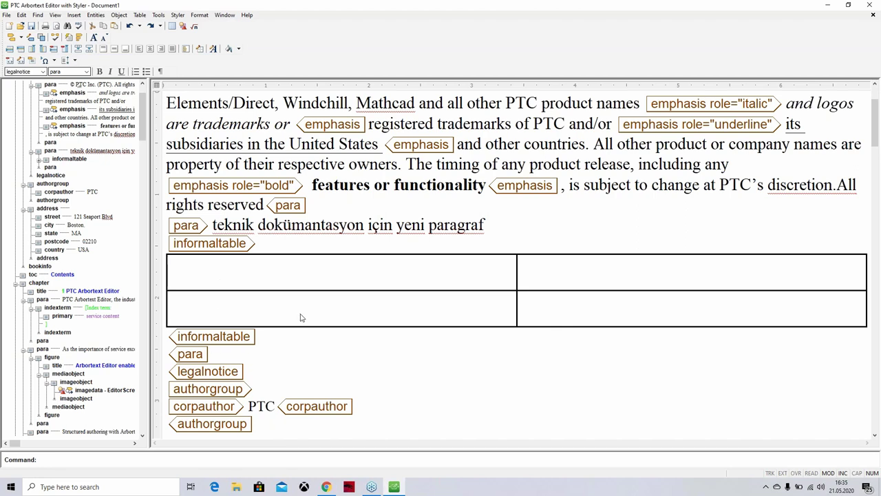
{"action": "key", "text": "ctrl+Home"}
{"action": "scroll", "coordinate": [307, 284], "scroll_direction": "down", "scroll_amount": 4}
{"action": "scroll", "coordinate": [303, 287], "scroll_direction": "up", "scroll_amount": 1}
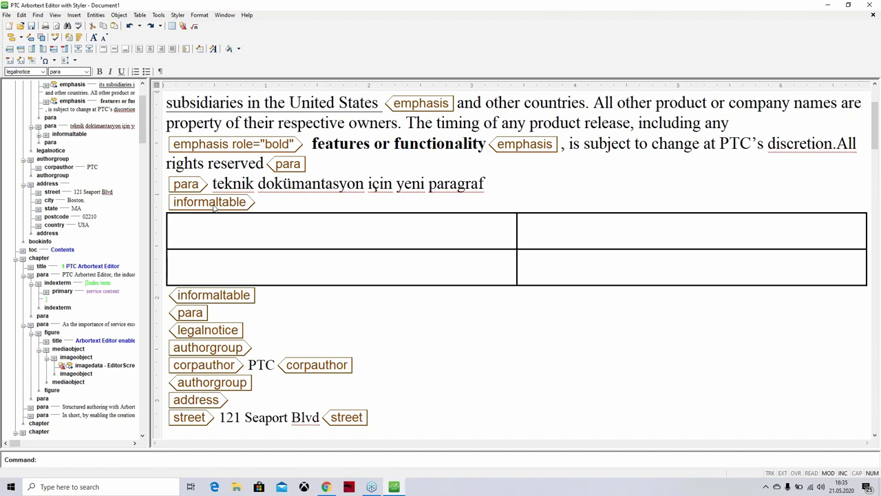
{"action": "left_click", "coordinate": [241, 222]}
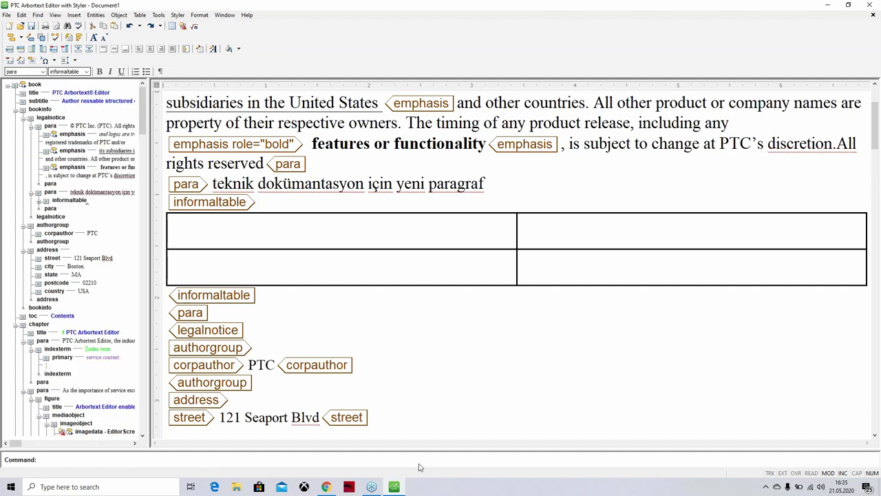
{"action": "scroll", "coordinate": [583, 406], "scroll_direction": "down", "scroll_amount": 5}
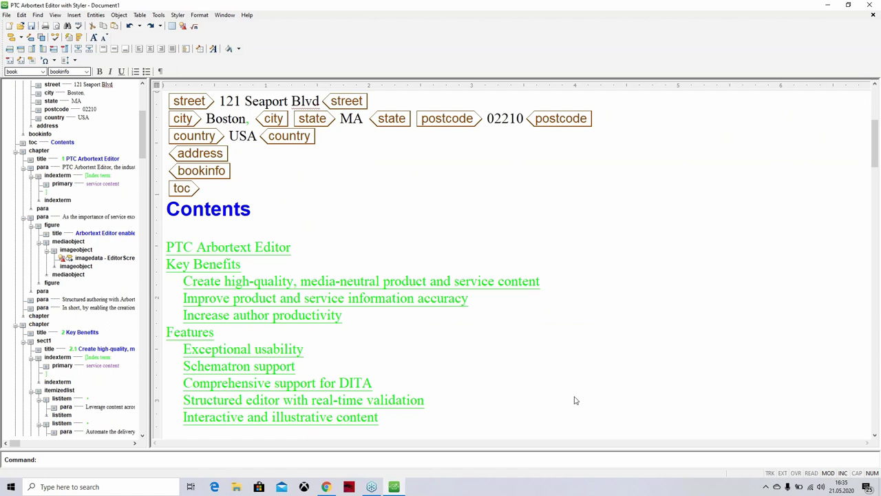
{"action": "scroll", "coordinate": [577, 399], "scroll_direction": "up", "scroll_amount": 8}
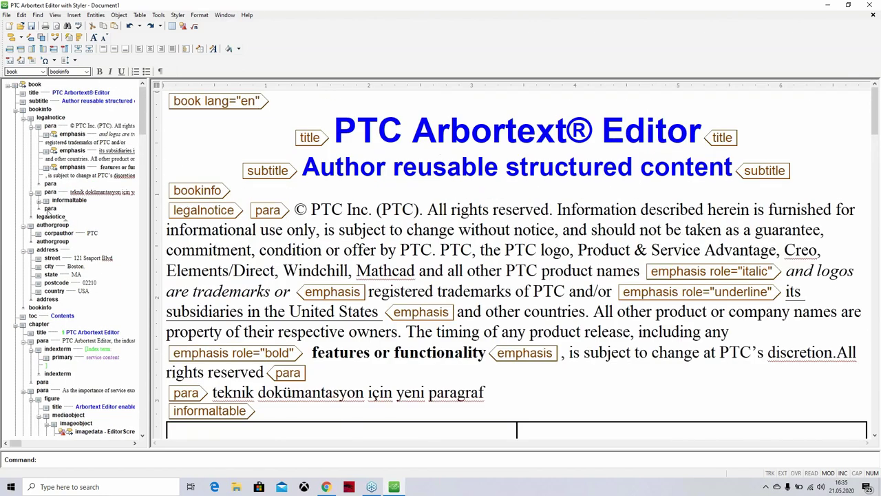
{"action": "scroll", "coordinate": [280, 286], "scroll_direction": "down", "scroll_amount": 15}
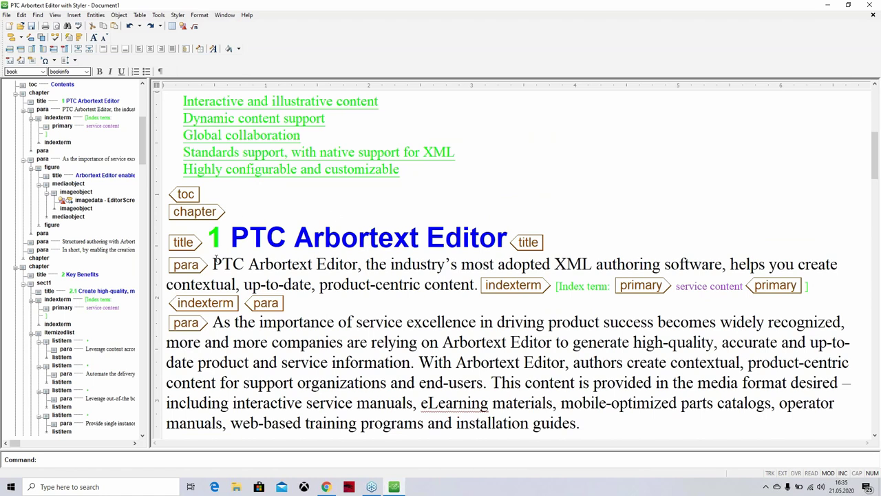
{"action": "scroll", "coordinate": [261, 276], "scroll_direction": "down", "scroll_amount": 3}
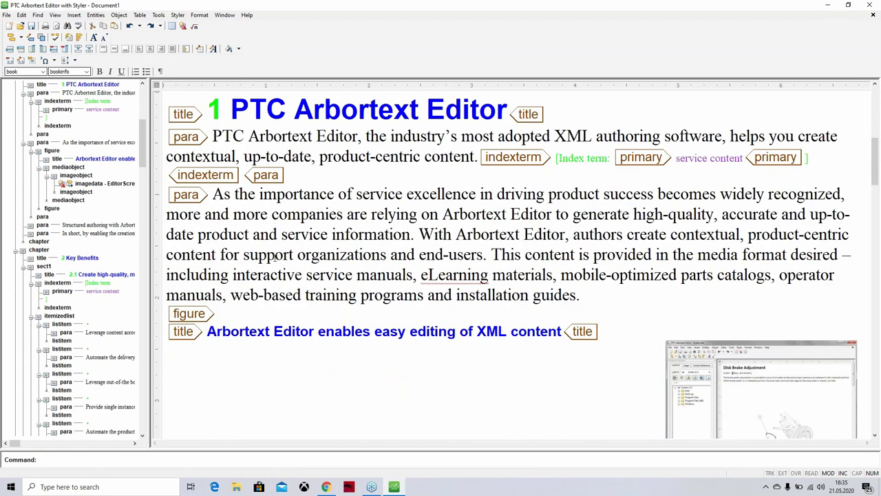
{"action": "scroll", "coordinate": [274, 256], "scroll_direction": "up", "scroll_amount": 1}
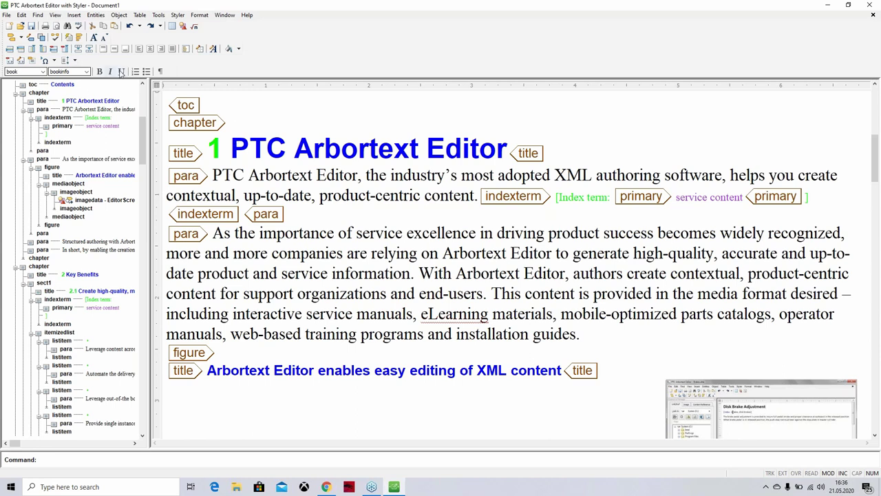
Set the Generated Text colour to red in the Colors preferences
{"action": "left_click", "coordinate": [159, 15]}
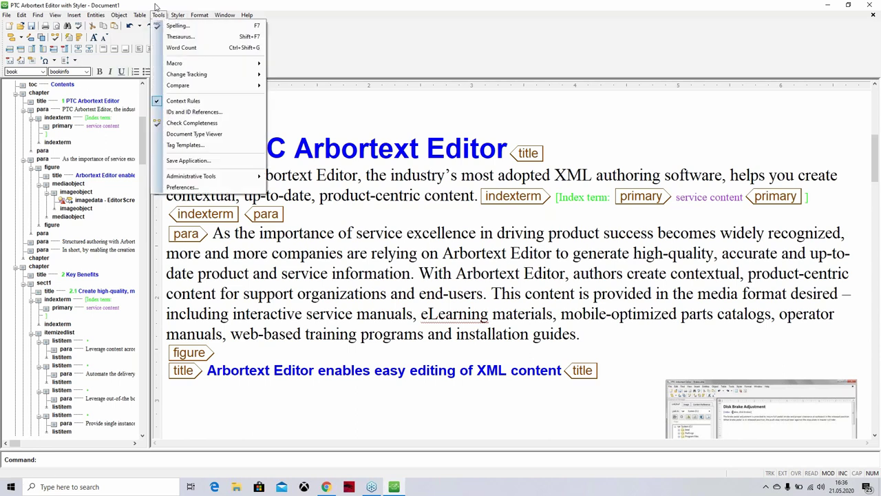
{"action": "left_click", "coordinate": [199, 187]}
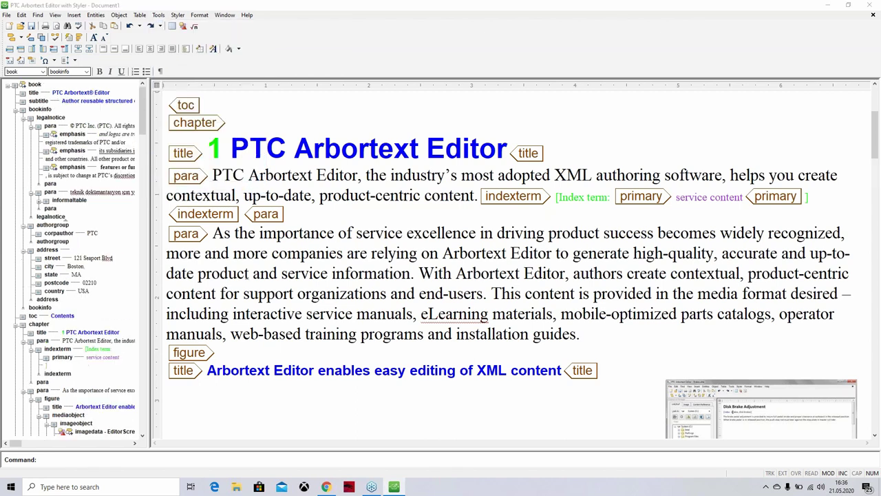
{"action": "left_click", "coordinate": [346, 163]}
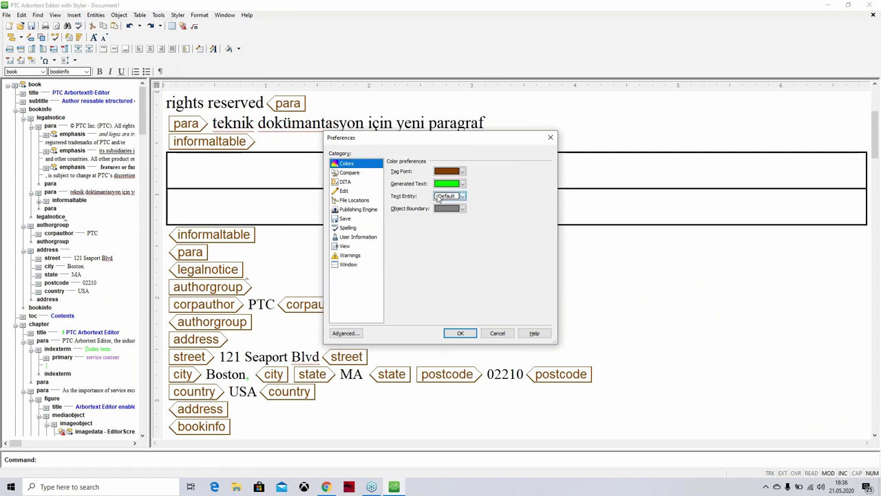
{"action": "left_click", "coordinate": [458, 185]}
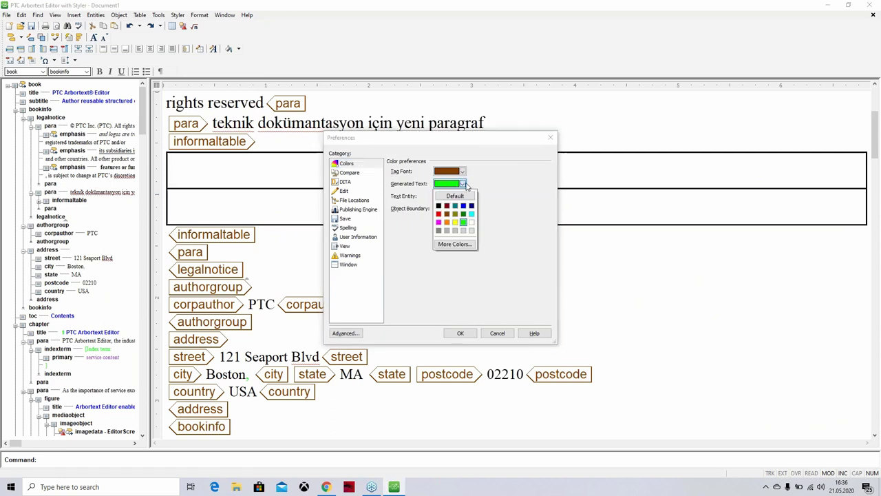
{"action": "left_click", "coordinate": [438, 214]}
{"action": "left_click", "coordinate": [460, 333]}
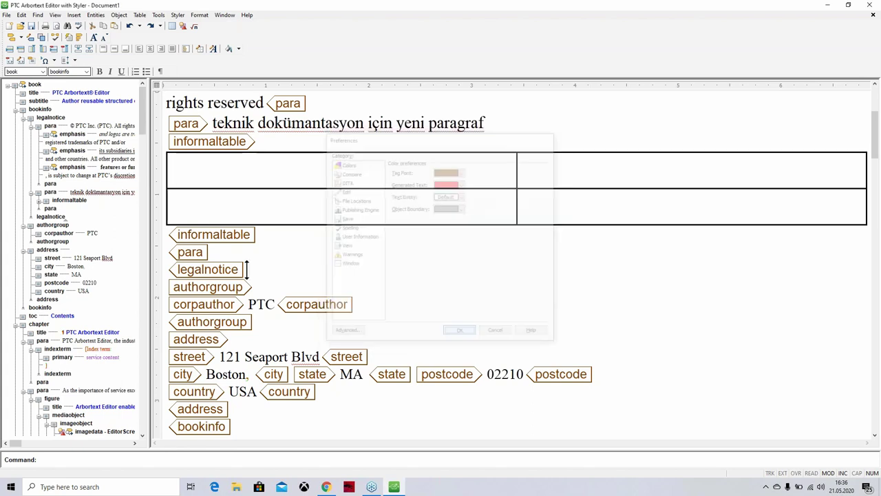
Widen the document map further and review the generated text from the table of contents through section 2.3
{"action": "scroll", "coordinate": [351, 257], "scroll_direction": "down", "scroll_amount": 20}
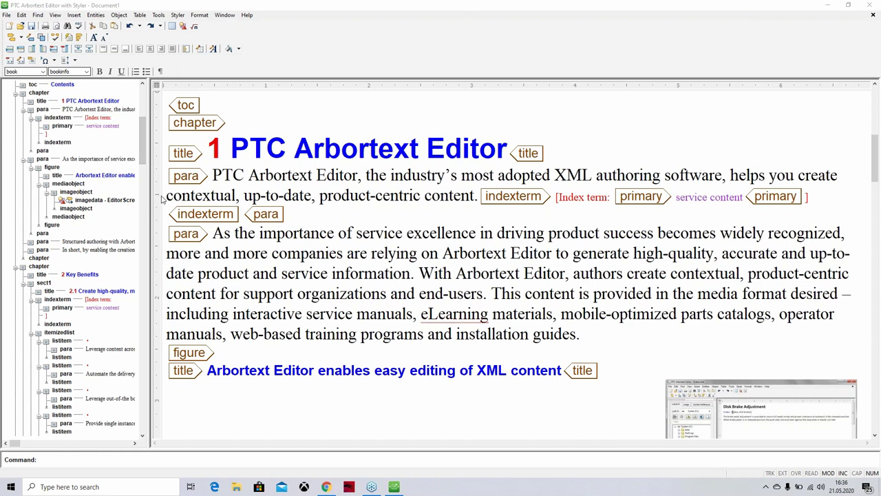
{"action": "left_click_drag", "start_coordinate": [152, 197], "coordinate": [178, 197]}
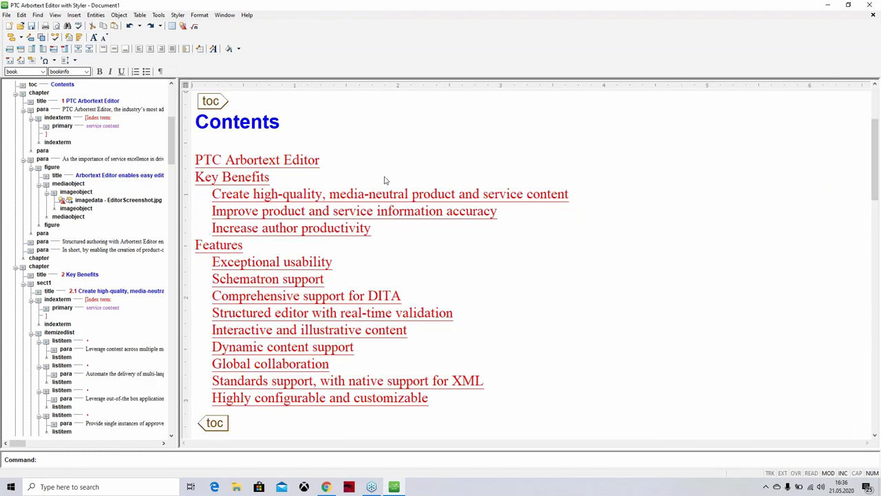
{"action": "scroll", "coordinate": [482, 190], "scroll_direction": "down", "scroll_amount": 15}
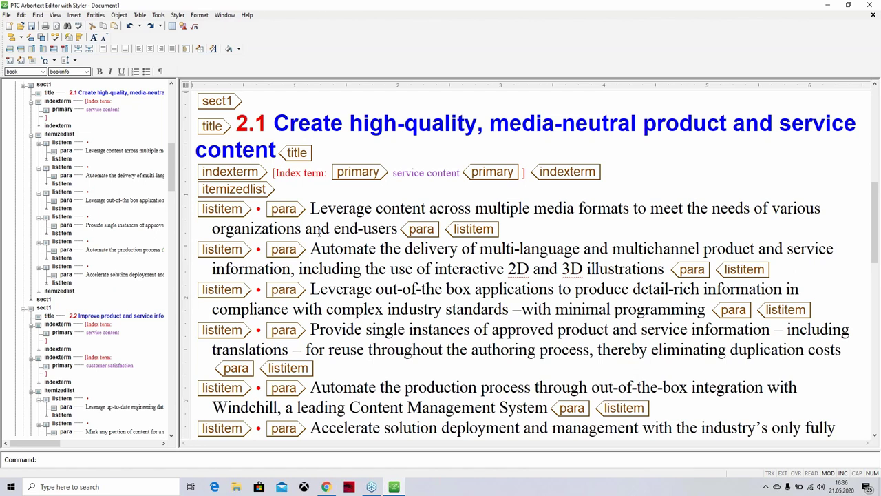
{"action": "scroll", "coordinate": [318, 233], "scroll_direction": "down", "scroll_amount": 6}
{"action": "scroll", "coordinate": [319, 233], "scroll_direction": "down", "scroll_amount": 1}
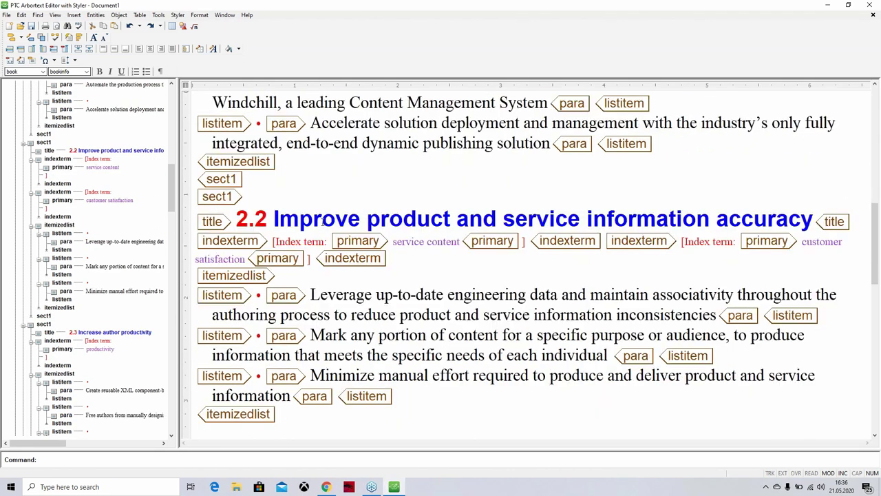
{"action": "scroll", "coordinate": [285, 221], "scroll_direction": "down", "scroll_amount": 5}
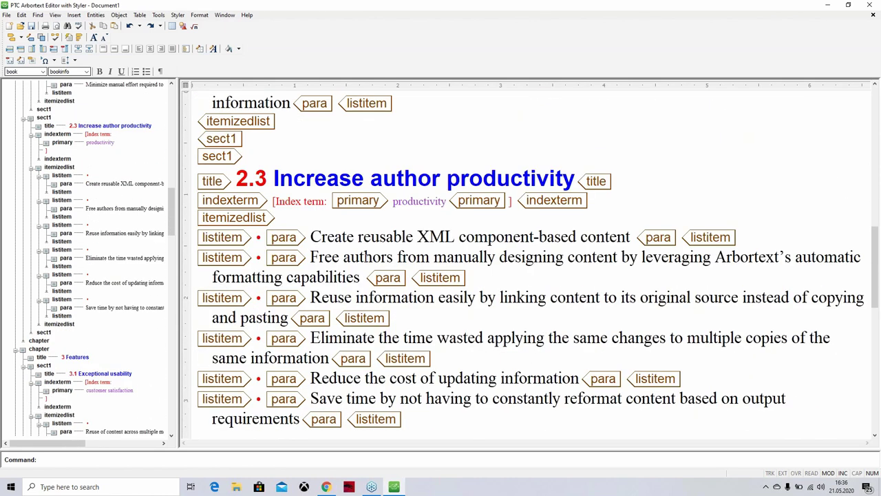
{"action": "scroll", "coordinate": [367, 265], "scroll_direction": "up", "scroll_amount": 20}
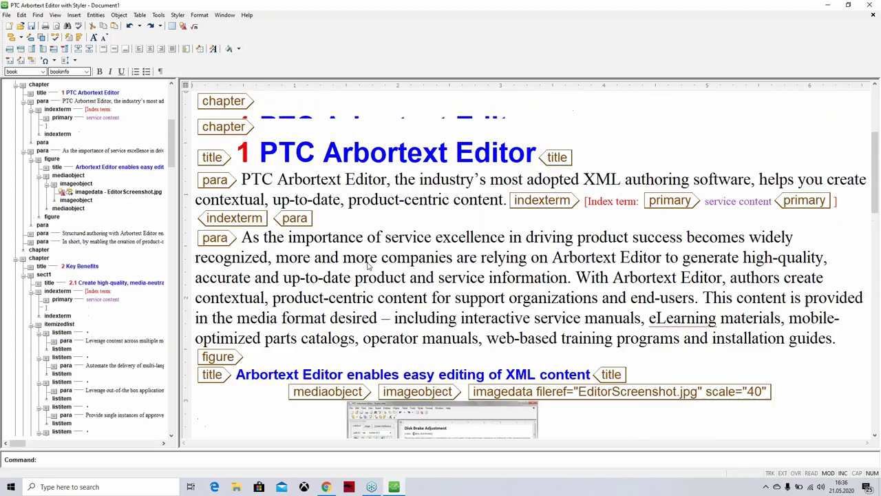
{"action": "scroll", "coordinate": [366, 264], "scroll_direction": "up", "scroll_amount": 10}
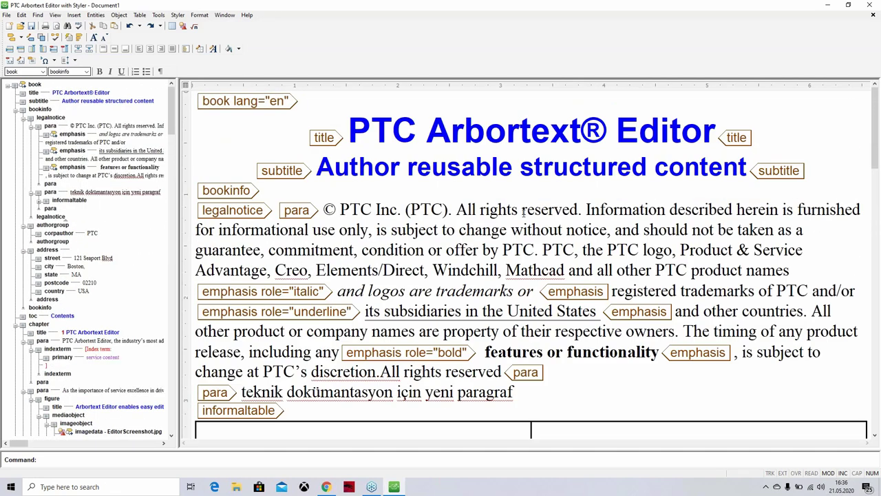
{"action": "left_click", "coordinate": [872, 16]}
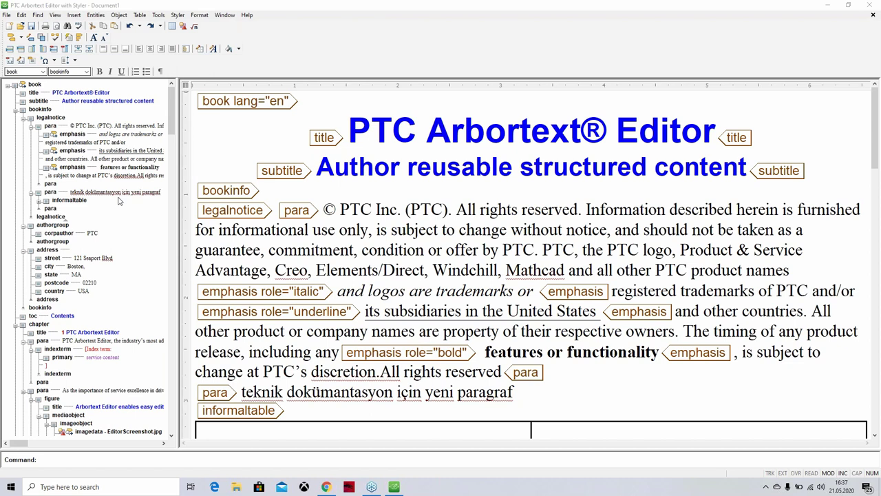
Collapse the bookinfo element and the chapters PTC Arbortext Editor, Key Benefits and Features in the document map
{"action": "left_click", "coordinate": [20, 110]}
{"action": "left_click", "coordinate": [16, 127]}
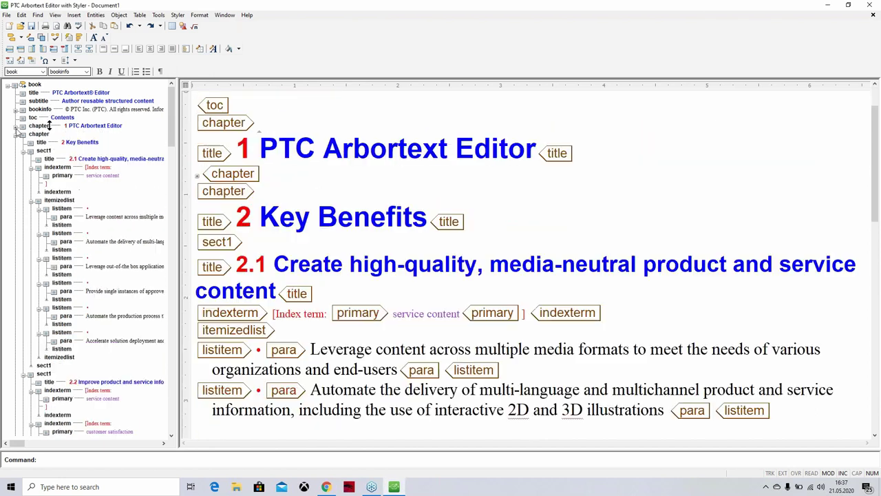
{"action": "left_click", "coordinate": [15, 135]}
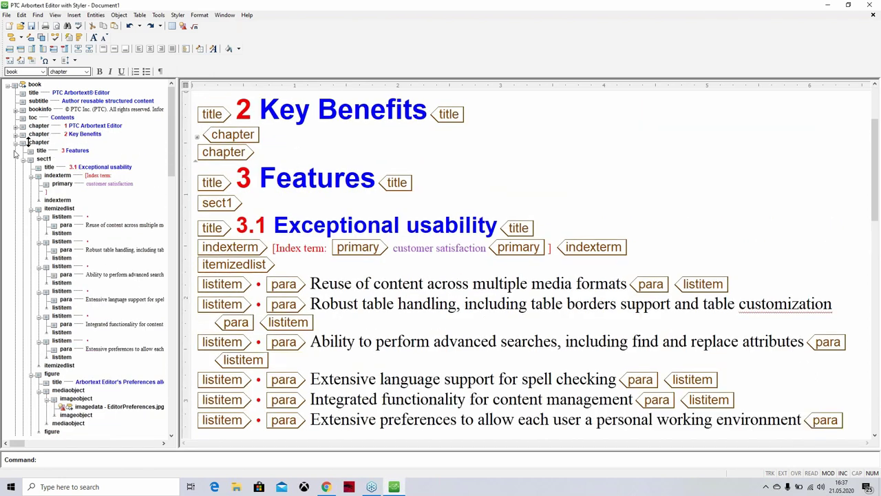
{"action": "left_click", "coordinate": [15, 143]}
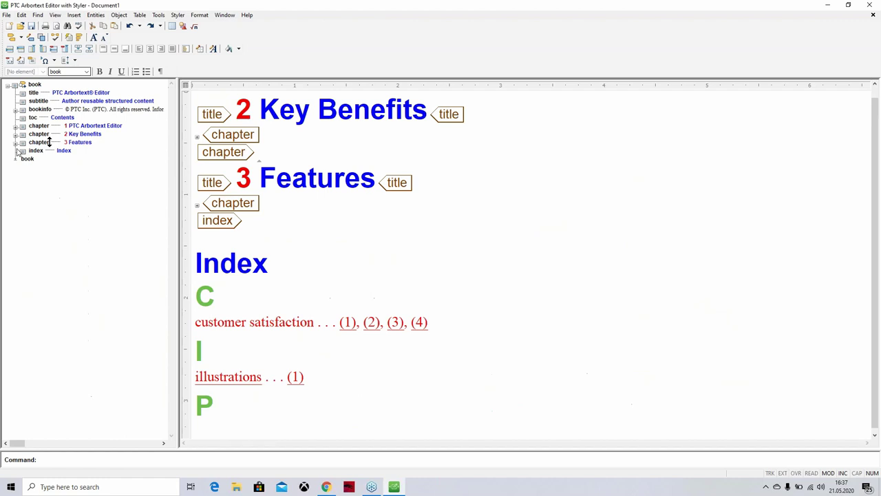
Inspect the book's title, subtitle and bookinfo elements from the document map, expanding bookinfo and collapsing it again
{"action": "left_click", "coordinate": [41, 101]}
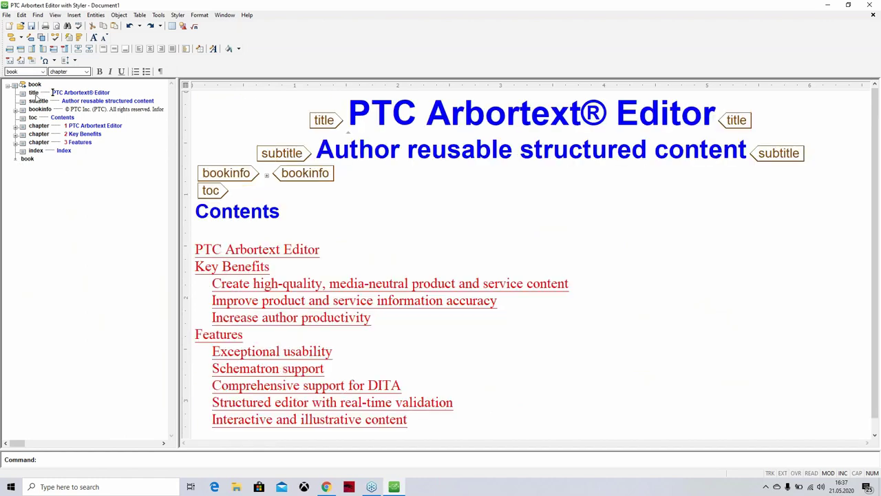
{"action": "left_click", "coordinate": [40, 102]}
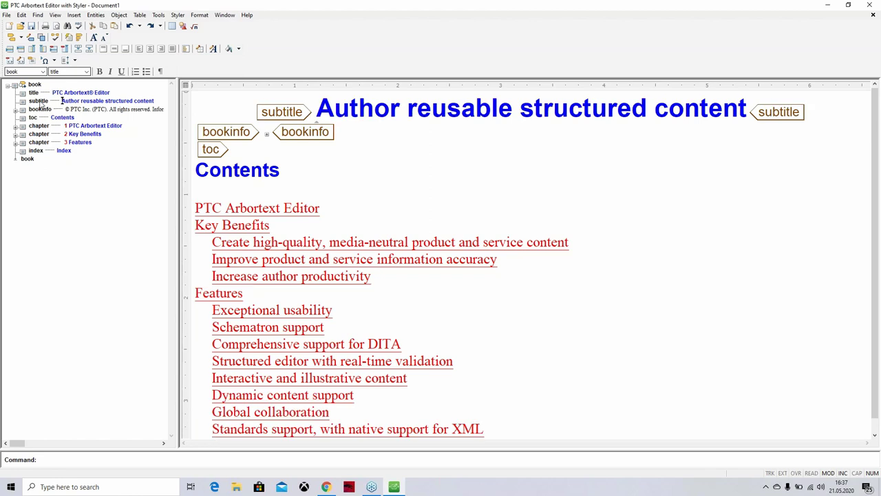
{"action": "left_click", "coordinate": [42, 110]}
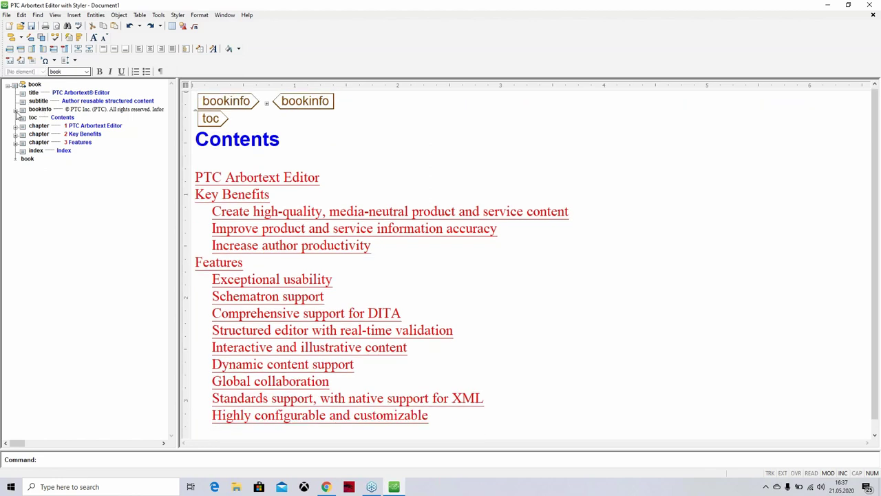
{"action": "left_click", "coordinate": [23, 110]}
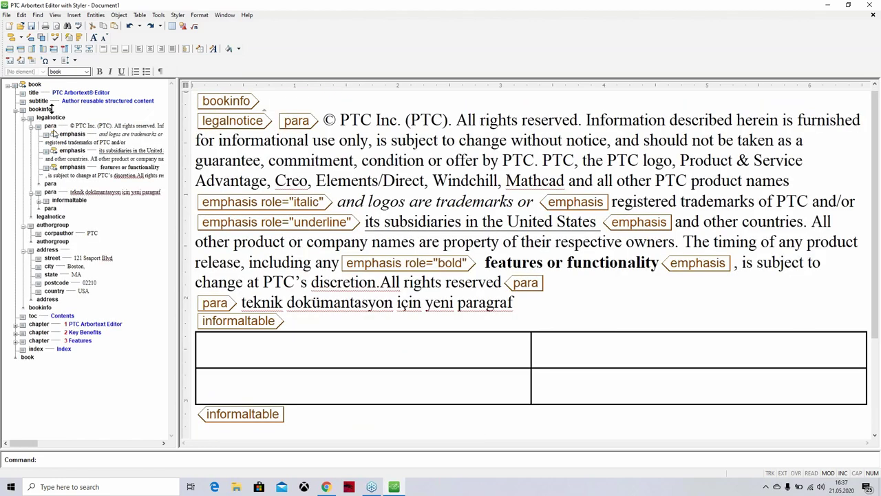
{"action": "left_click", "coordinate": [21, 110]}
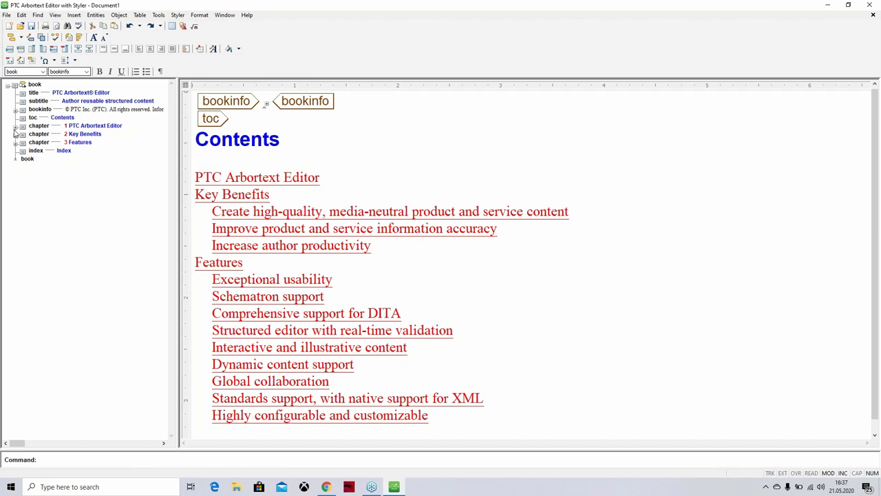
Move the Features chapter ahead of the PTC Arbortext Editor chapter in the document map
{"action": "scroll", "coordinate": [310, 137], "scroll_direction": "down", "scroll_amount": 8}
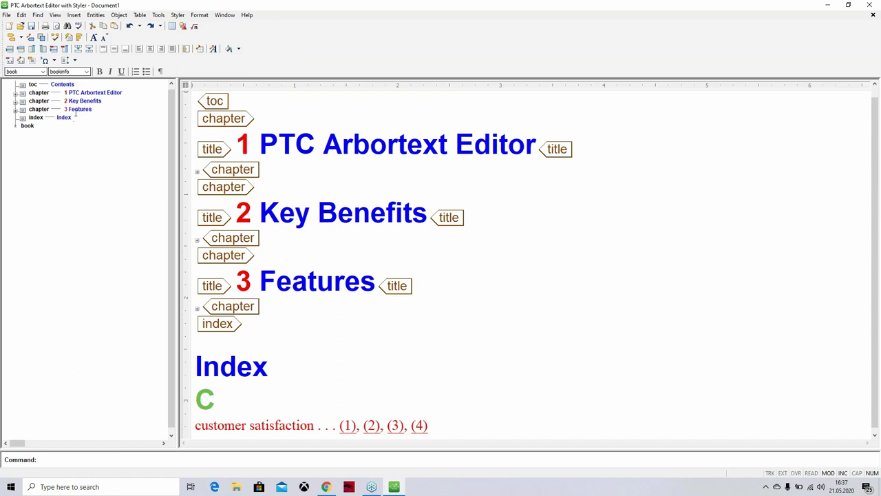
{"action": "mouse_move", "coordinate": [22, 109]}
{"action": "left_mouse_down"}
{"action": "mouse_move", "coordinate": [23, 122]}
{"action": "mouse_move", "coordinate": [22, 109]}
{"action": "left_mouse_up"}
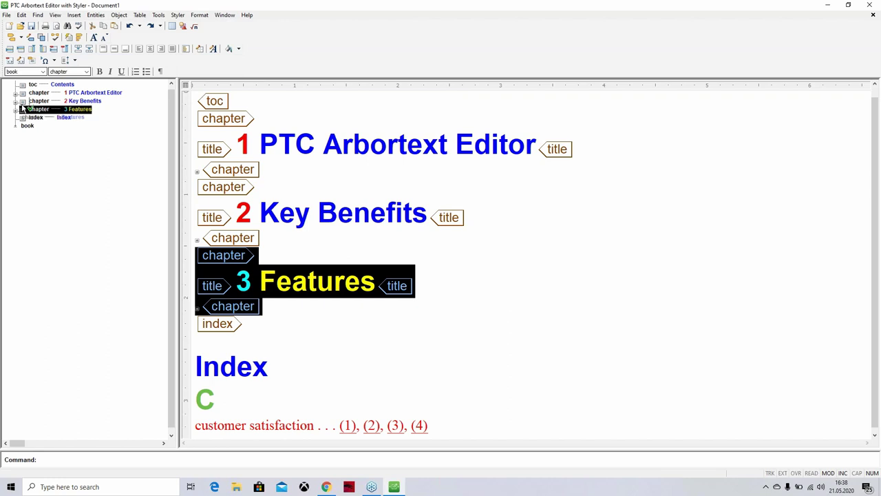
{"action": "mouse_move", "coordinate": [22, 108]}
{"action": "left_mouse_down"}
{"action": "mouse_move", "coordinate": [24, 118]}
{"action": "mouse_move", "coordinate": [19, 96]}
{"action": "left_mouse_up"}
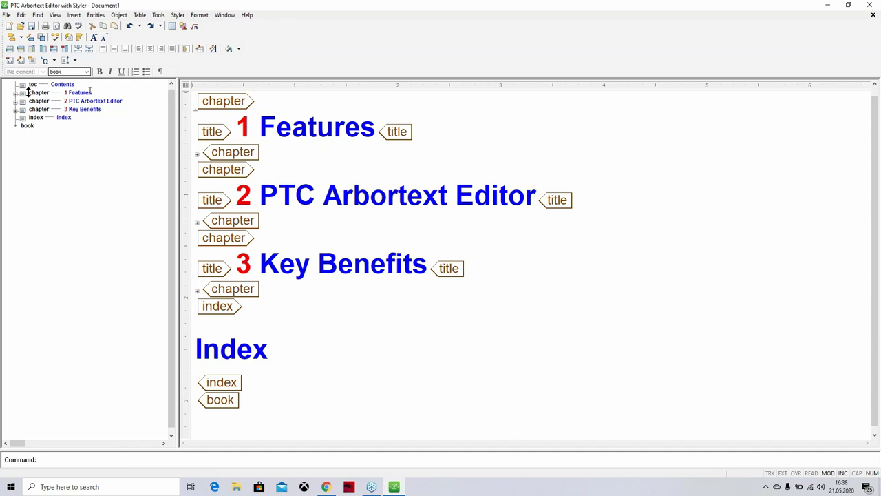
Expand the Features chapter in the document map and collapse its sections 1.1 through 1.6
{"action": "left_click", "coordinate": [24, 93]}
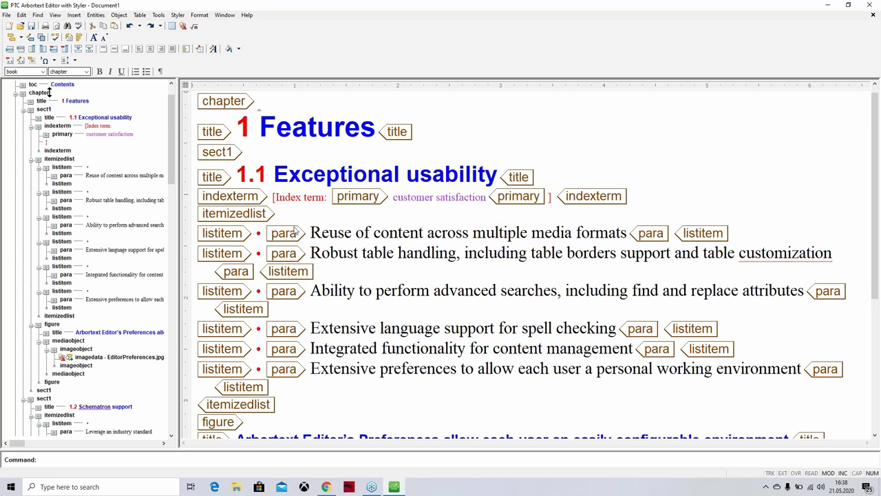
{"action": "scroll", "coordinate": [389, 244], "scroll_direction": "down", "scroll_amount": 10}
{"action": "scroll", "coordinate": [299, 255], "scroll_direction": "up", "scroll_amount": 10}
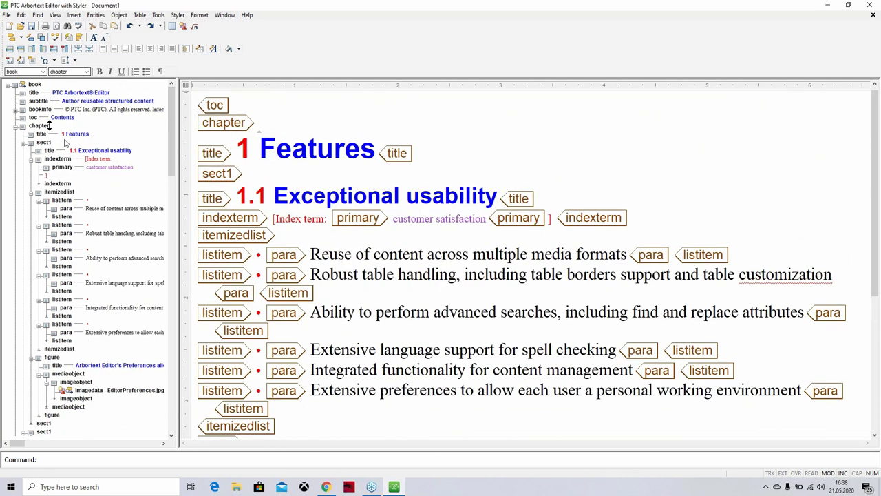
{"action": "left_click", "coordinate": [17, 134]}
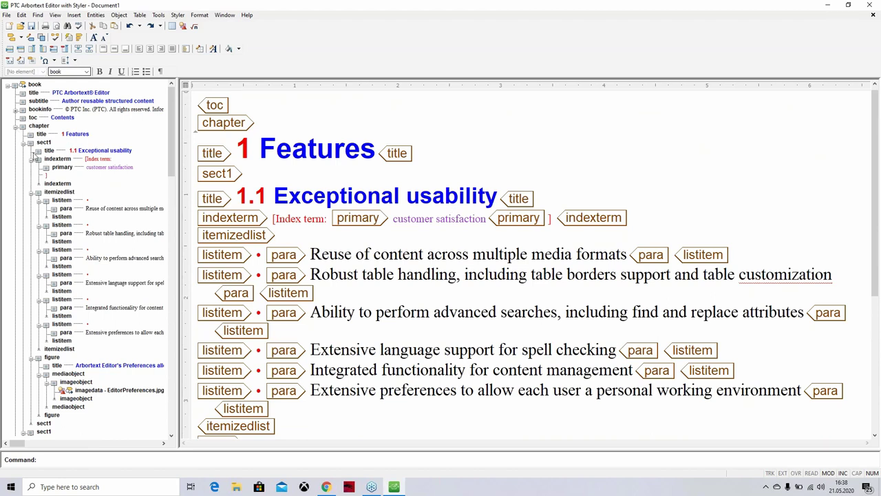
{"action": "left_click", "coordinate": [29, 142]}
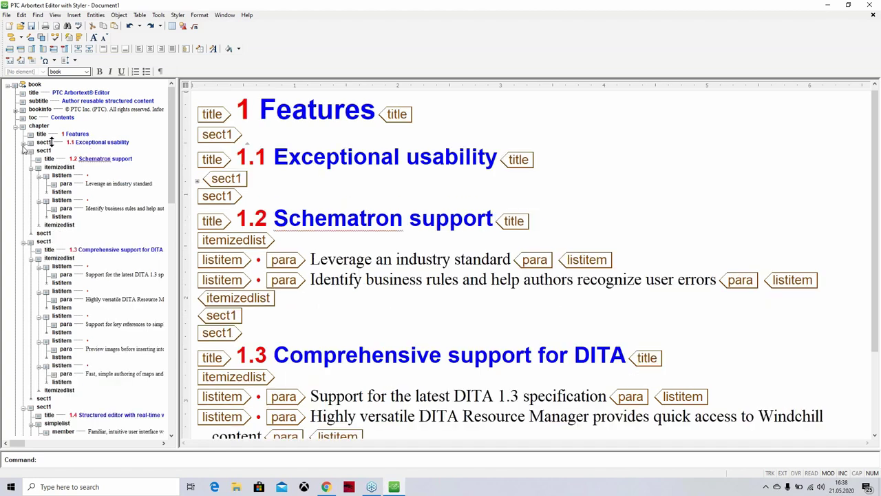
{"action": "left_click", "coordinate": [27, 151]}
{"action": "left_click", "coordinate": [26, 159]}
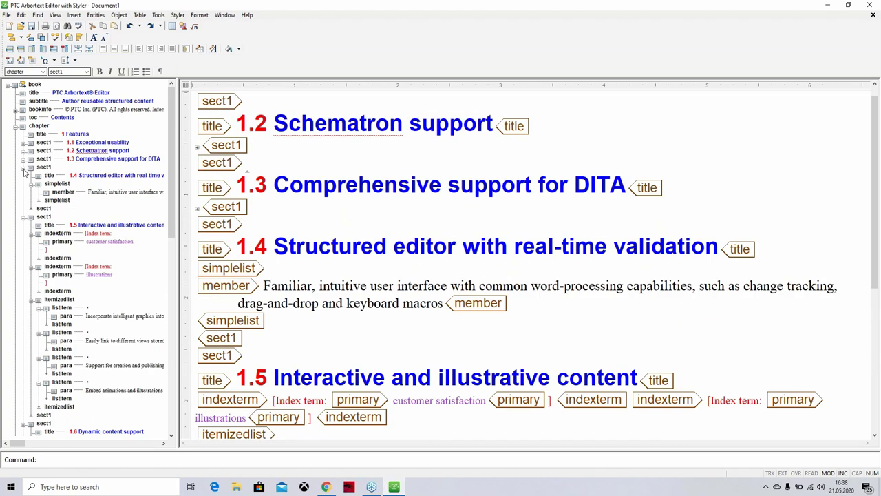
{"action": "left_click", "coordinate": [26, 167]}
{"action": "left_click", "coordinate": [25, 176]}
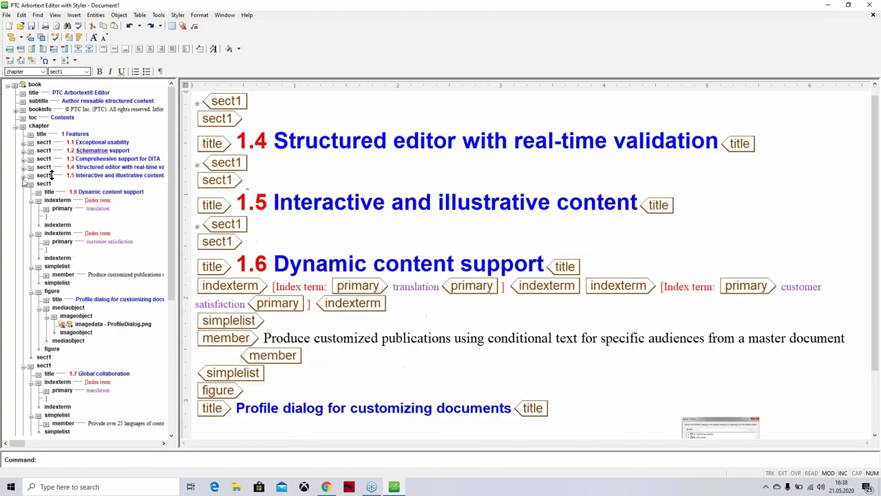
{"action": "left_click", "coordinate": [25, 184]}
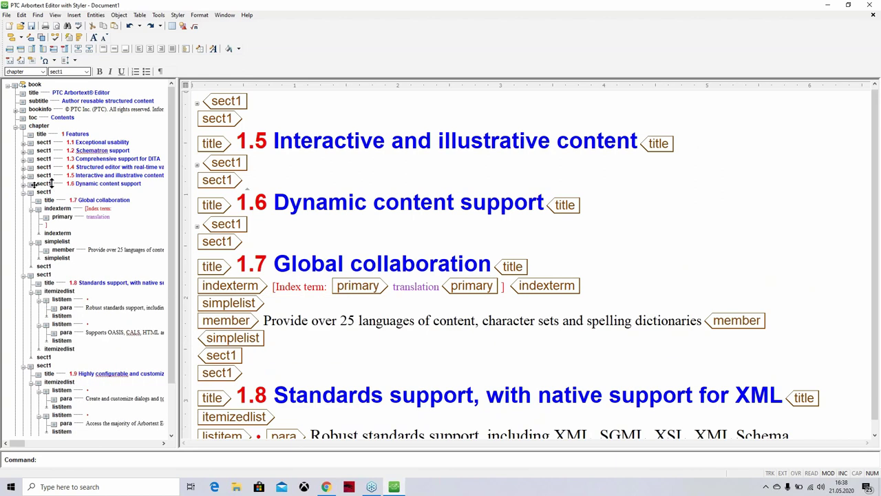
Move the Dynamic content support section ahead of Comprehensive support for DITA and collapse the Features chapter
{"action": "left_click", "coordinate": [40, 184]}
{"action": "left_click_drag", "start_coordinate": [31, 163], "coordinate": [31, 164]}
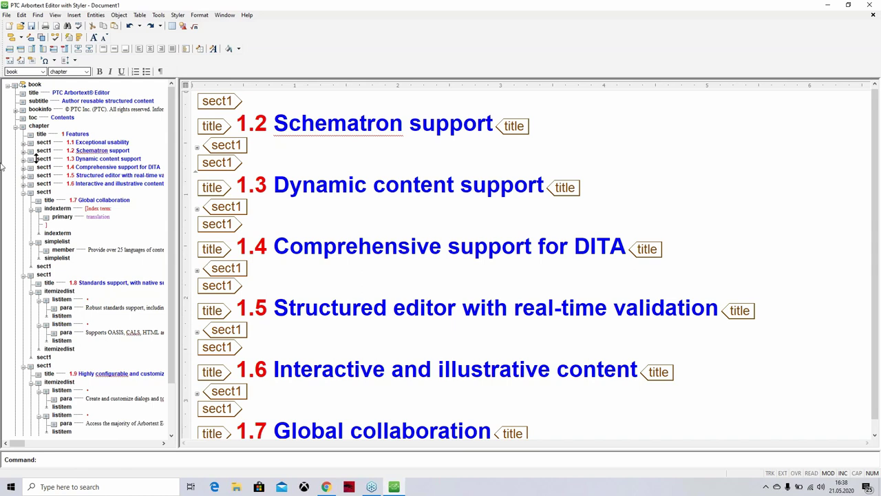
{"action": "left_click", "coordinate": [15, 127]}
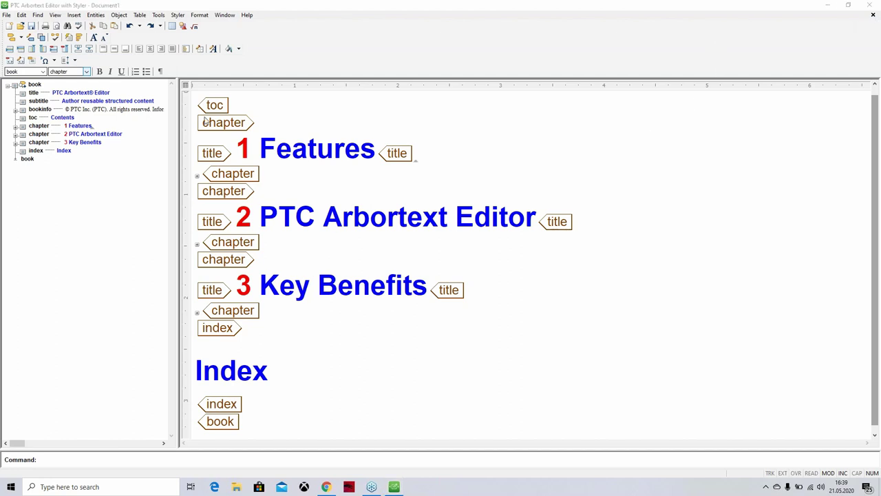
Close the DocBook document without saving it
{"action": "left_click", "coordinate": [872, 15]}
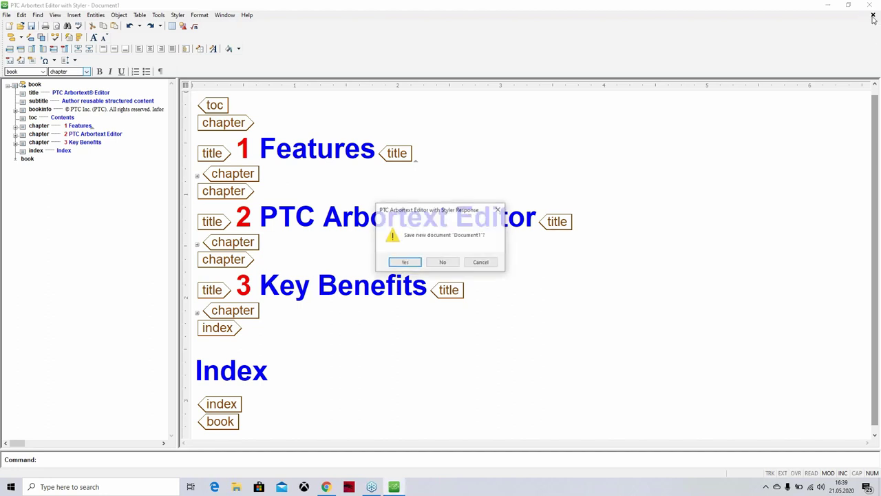
{"action": "left_click", "coordinate": [448, 262]}
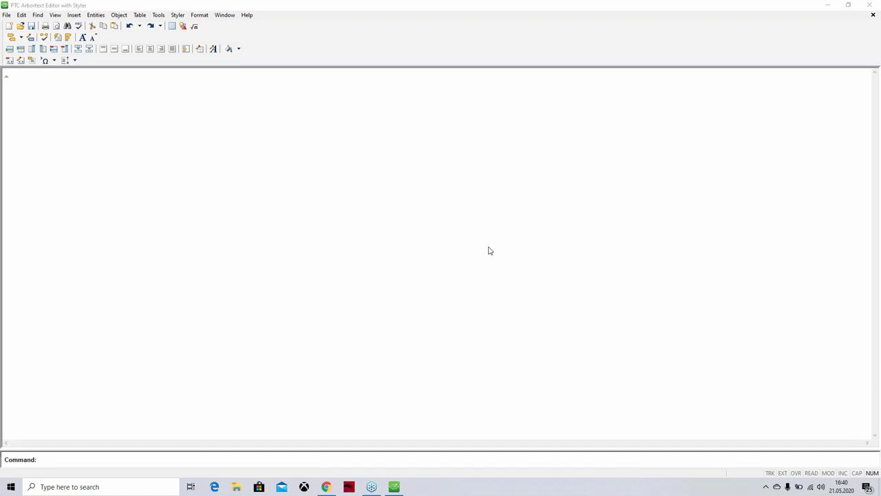
Create a new DITA Learning Map document from the sample in the DITA Learning and Training category
{"action": "left_click", "coordinate": [9, 27]}
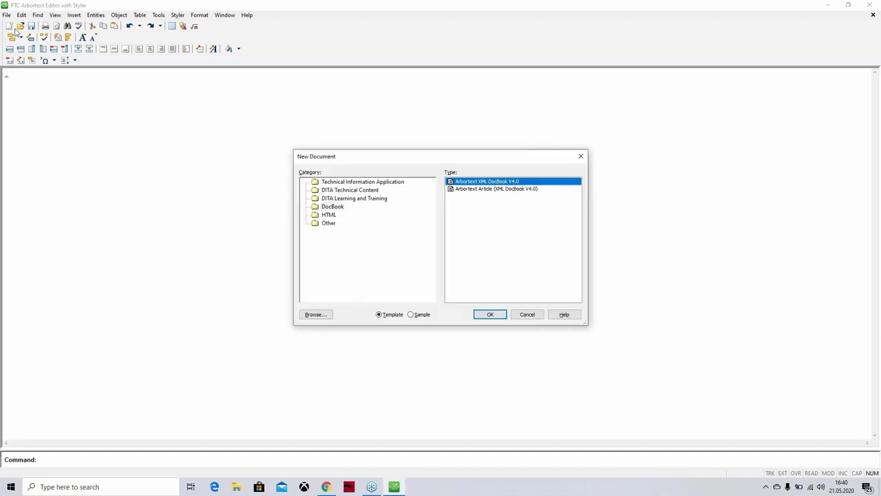
{"action": "left_click", "coordinate": [348, 191]}
{"action": "left_click", "coordinate": [374, 200]}
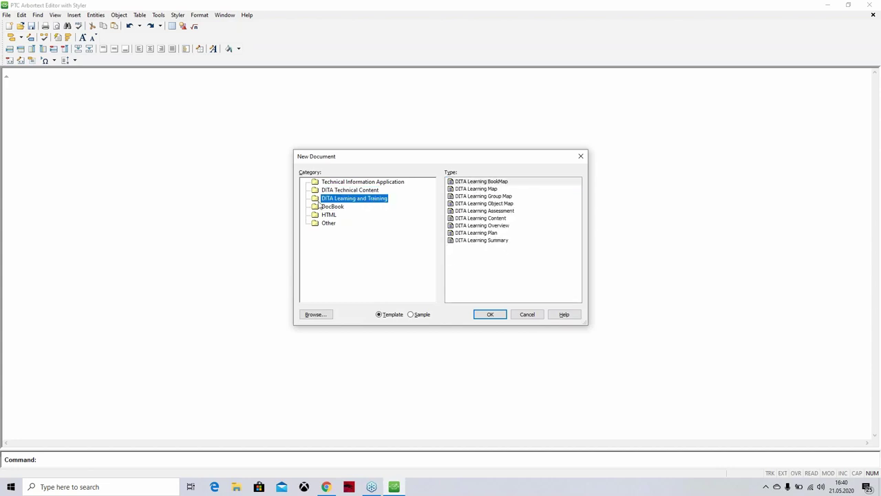
{"action": "left_click", "coordinate": [475, 189]}
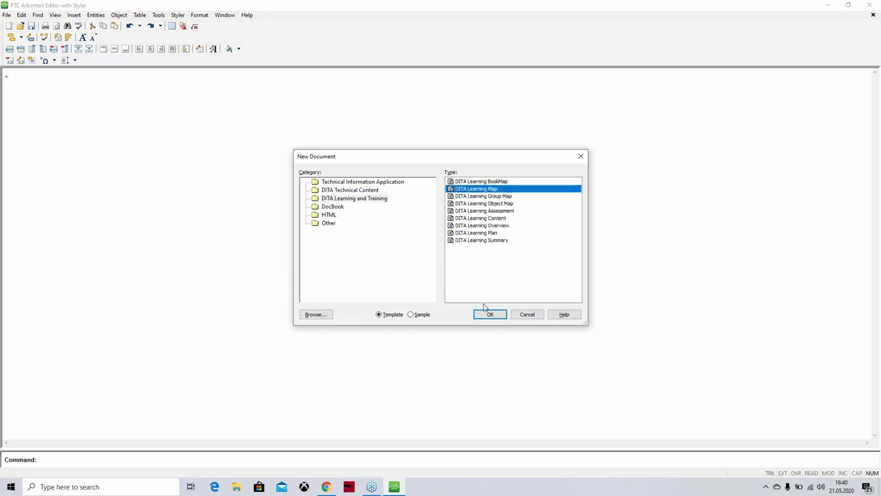
{"action": "left_click", "coordinate": [418, 316]}
{"action": "left_click", "coordinate": [490, 313]}
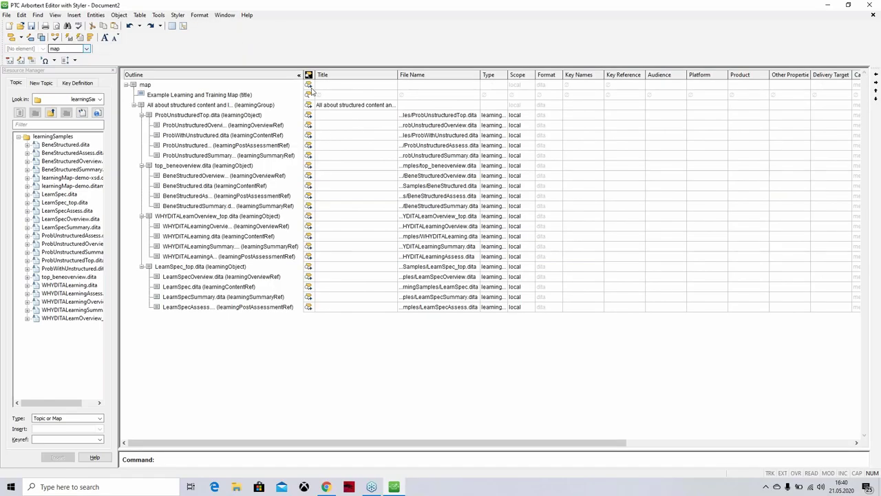
Widen the map's Outline column and examine the topic references under top_beneoverview.dita
{"action": "left_click_drag", "start_coordinate": [303, 74], "coordinate": [356, 74]}
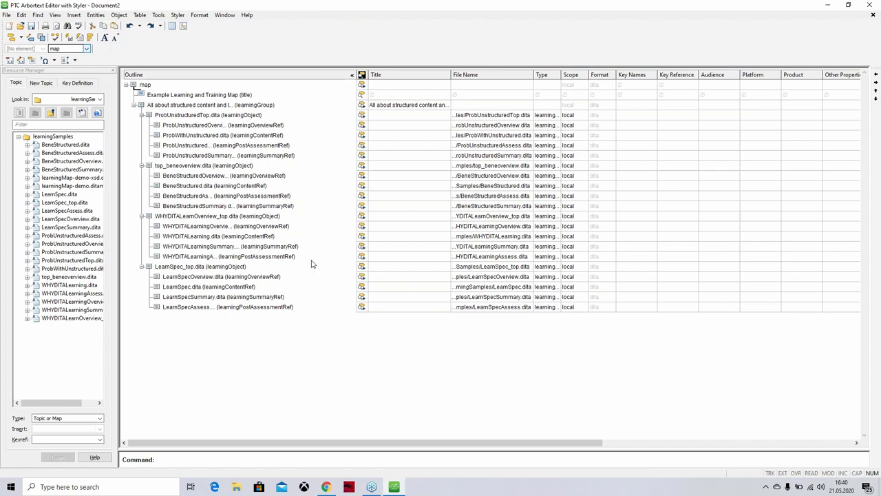
{"action": "left_click", "coordinate": [191, 198]}
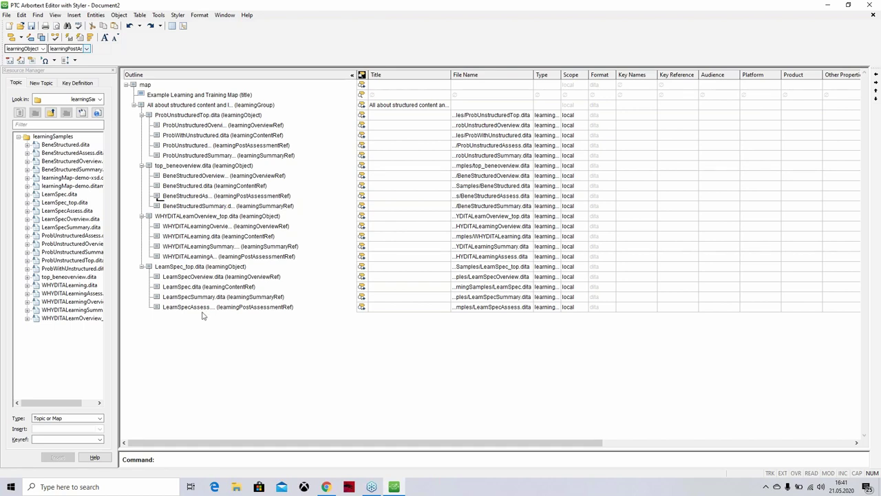
{"action": "left_click", "coordinate": [158, 188]}
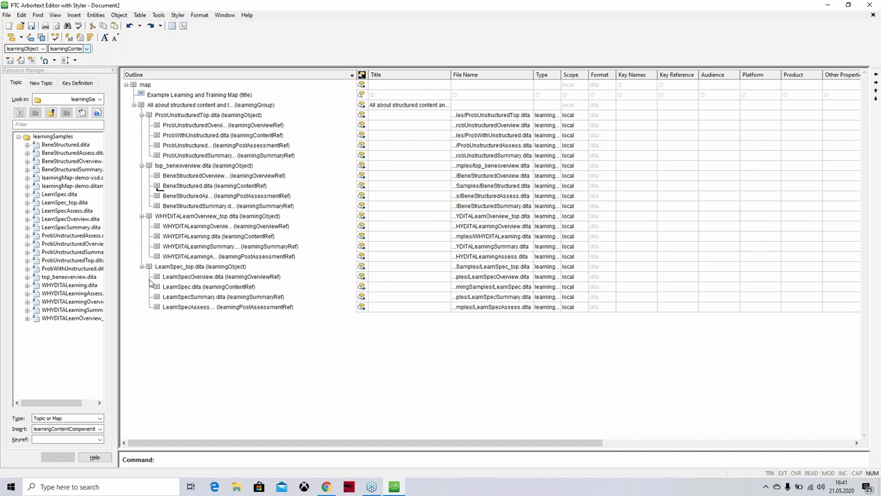
Open ProbUnstructuredOverview.dita from the map in a maximised window, examine its audience elements, and close it to return to the map
{"action": "left_click", "coordinate": [187, 130]}
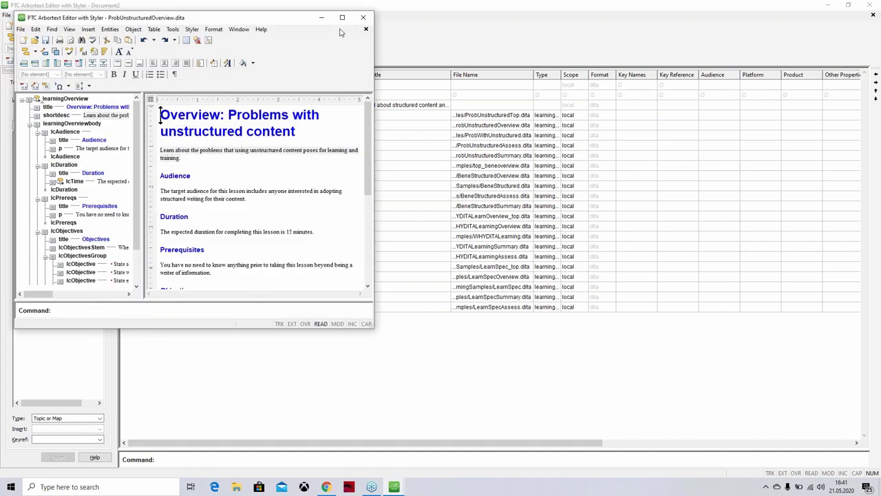
{"action": "double_click", "coordinate": [343, 28]}
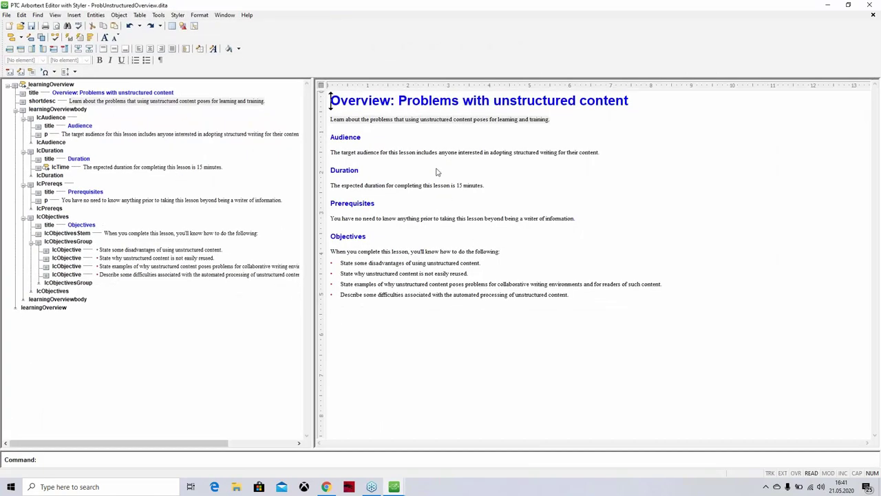
{"action": "left_click", "coordinate": [47, 134]}
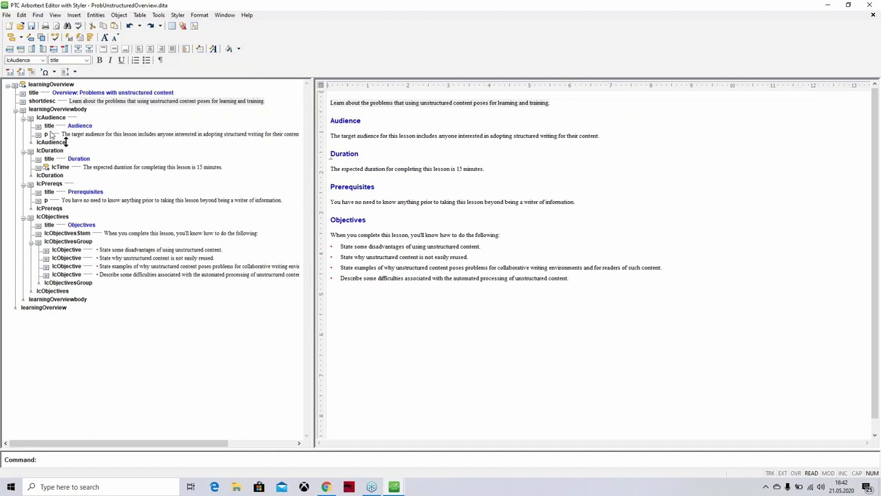
{"action": "left_click", "coordinate": [62, 135]}
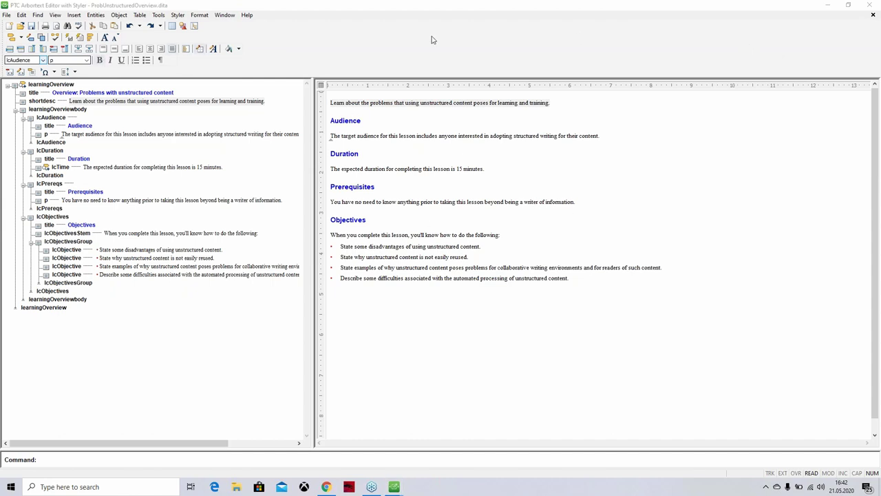
{"action": "left_click", "coordinate": [873, 14]}
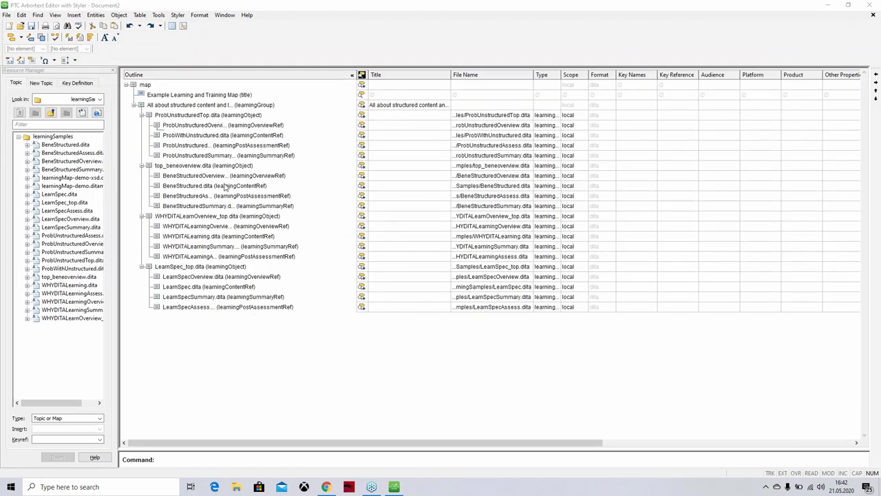
{"action": "left_click", "coordinate": [235, 145]}
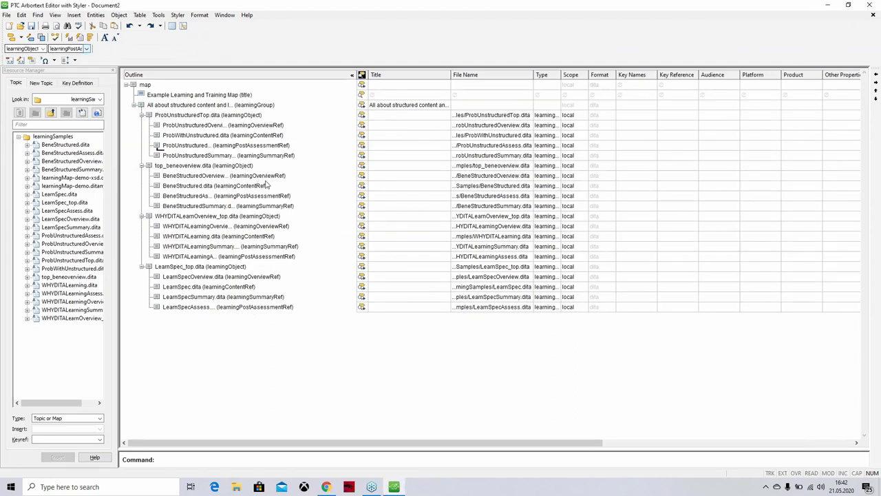
Collapse and re-expand the ProbUnstructuredTop.dita branch in the map outline, and close the learning map document
{"action": "left_click", "coordinate": [142, 117]}
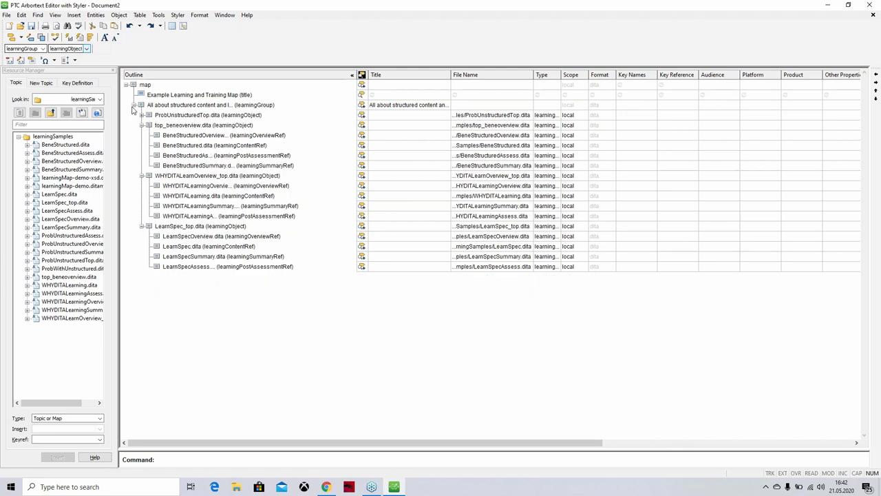
{"action": "left_click", "coordinate": [136, 107]}
{"action": "left_click", "coordinate": [135, 107]}
{"action": "left_click", "coordinate": [143, 116]}
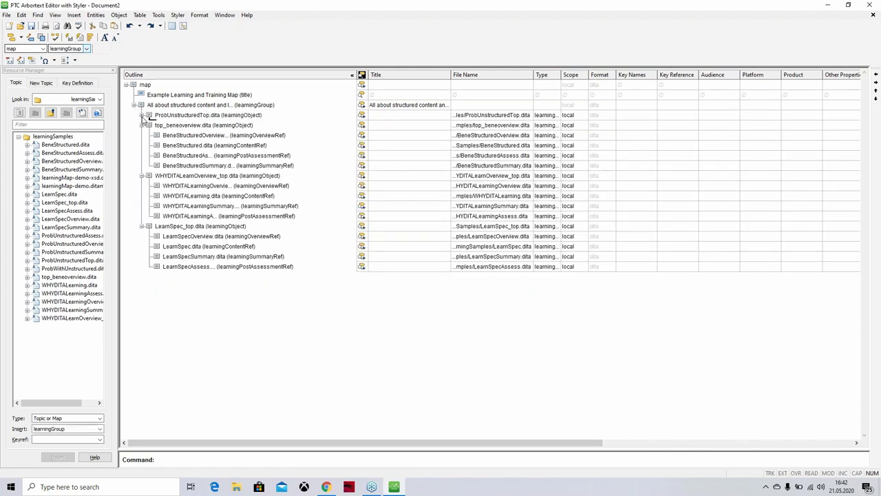
{"action": "left_click", "coordinate": [142, 116]}
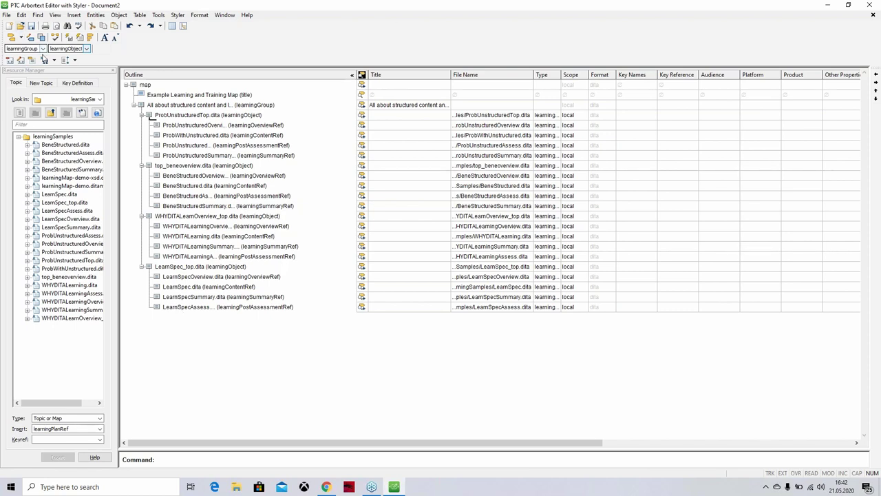
{"action": "left_click", "coordinate": [872, 15]}
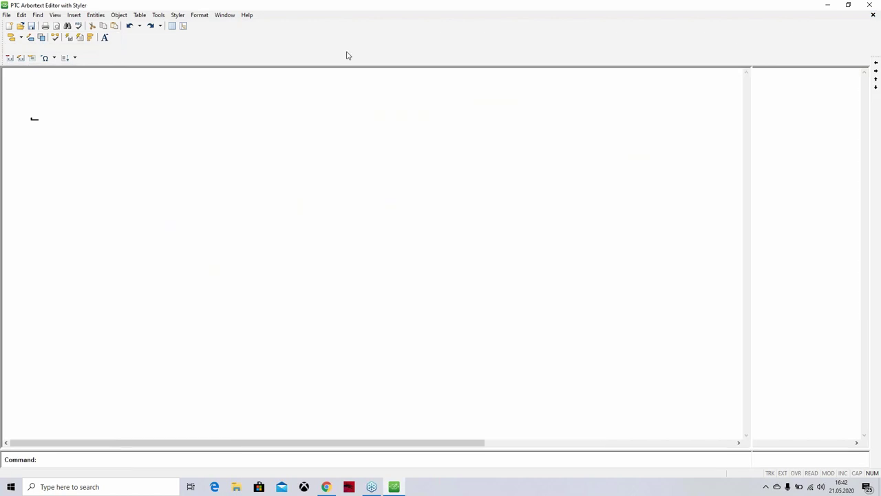
Create a new Arbortext XML DocBook V4.0 document from the DocBook sample and narrow its document map pane
{"action": "key", "text": "ctrl+n"}
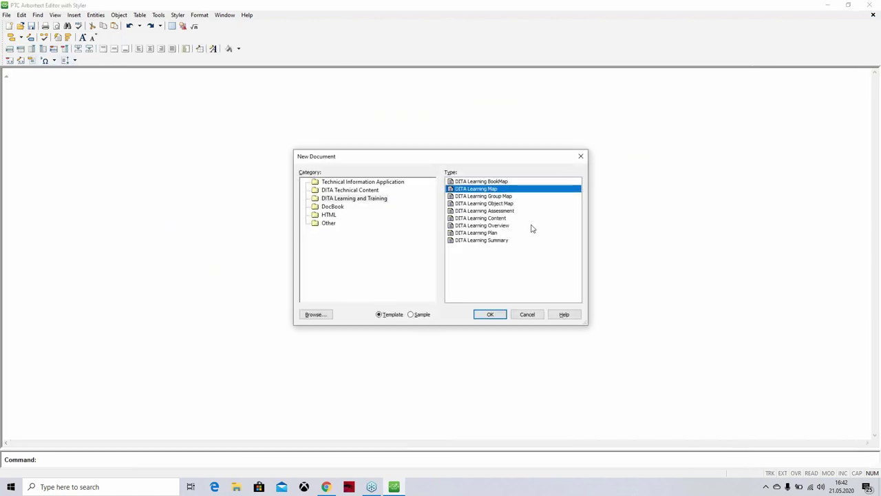
{"action": "left_click", "coordinate": [336, 207]}
{"action": "key", "text": "Tab"}
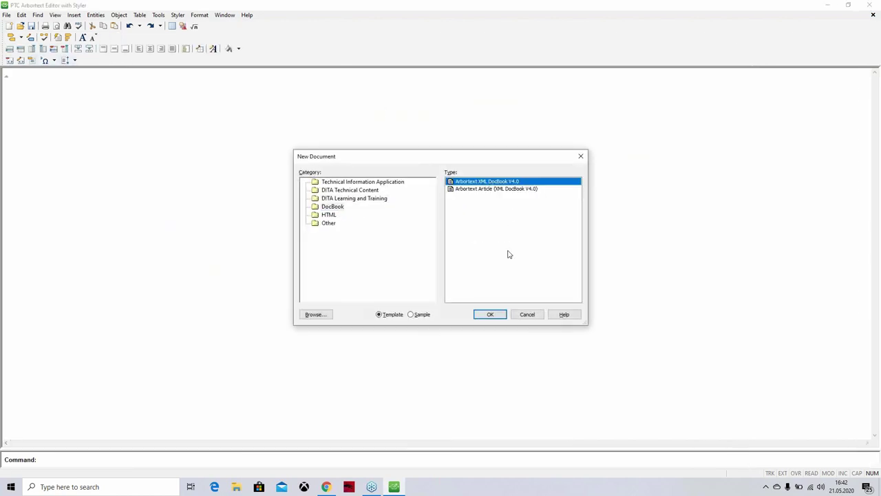
{"action": "left_click", "coordinate": [420, 315]}
{"action": "left_click", "coordinate": [485, 314]}
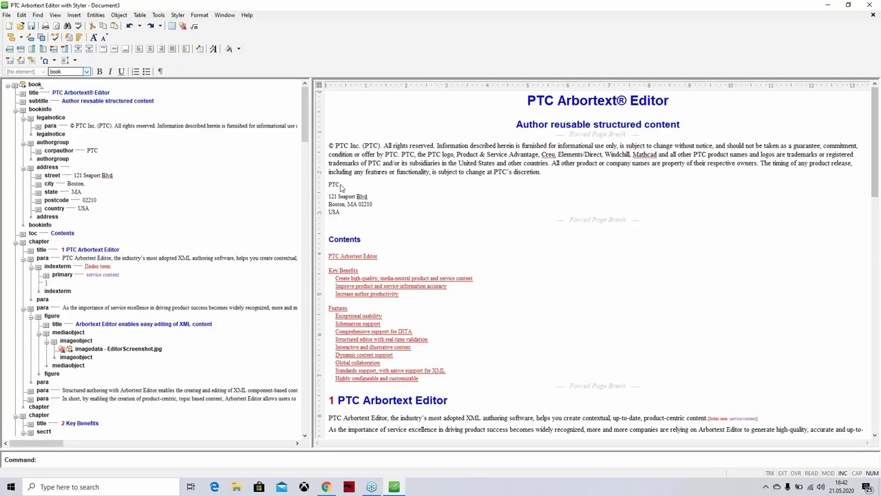
{"action": "left_click_drag", "start_coordinate": [310, 181], "coordinate": [169, 181]}
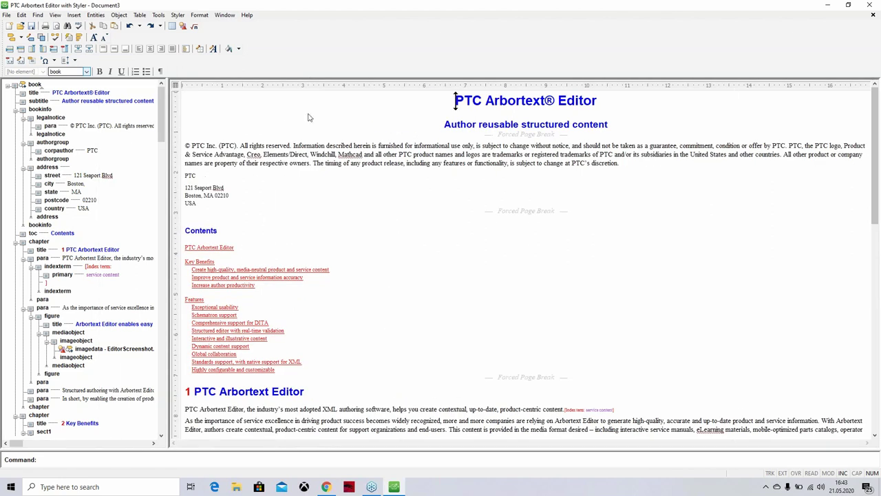
Start publishing the book to a PDF file, using the 2018 Default Stylesheet (axdocbook.style)
{"action": "left_click", "coordinate": [6, 15]}
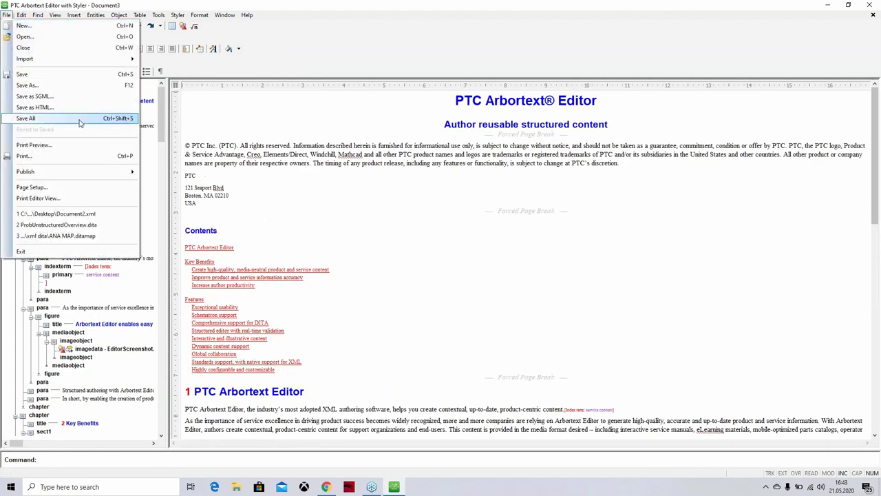
{"action": "mouse_move", "coordinate": [65, 172]}
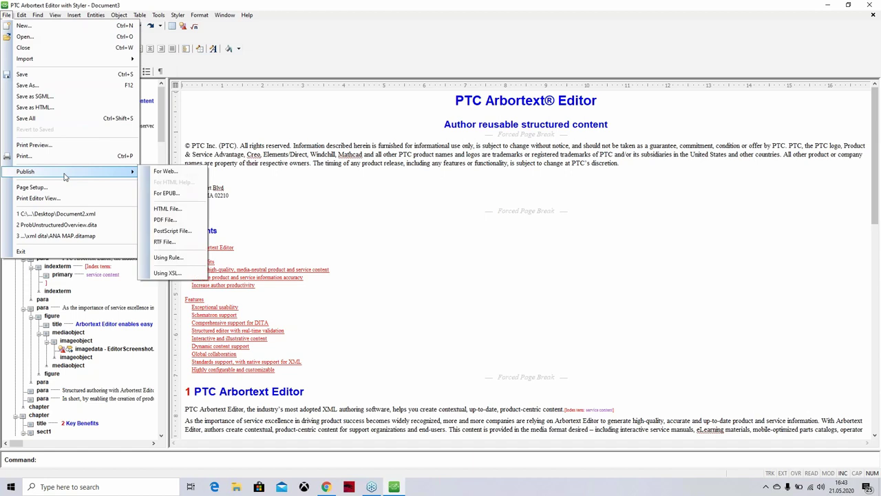
{"action": "left_click", "coordinate": [184, 222]}
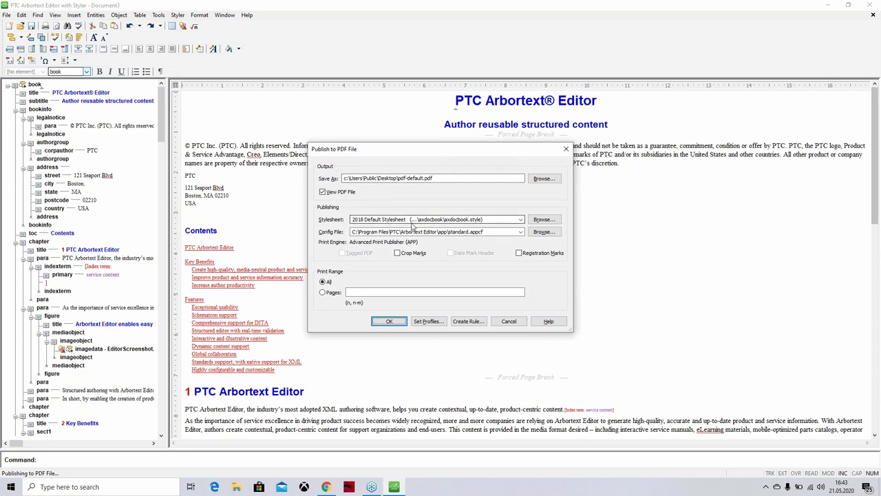
{"action": "left_click", "coordinate": [413, 221]}
{"action": "left_click", "coordinate": [448, 229]}
{"action": "left_click", "coordinate": [482, 220]}
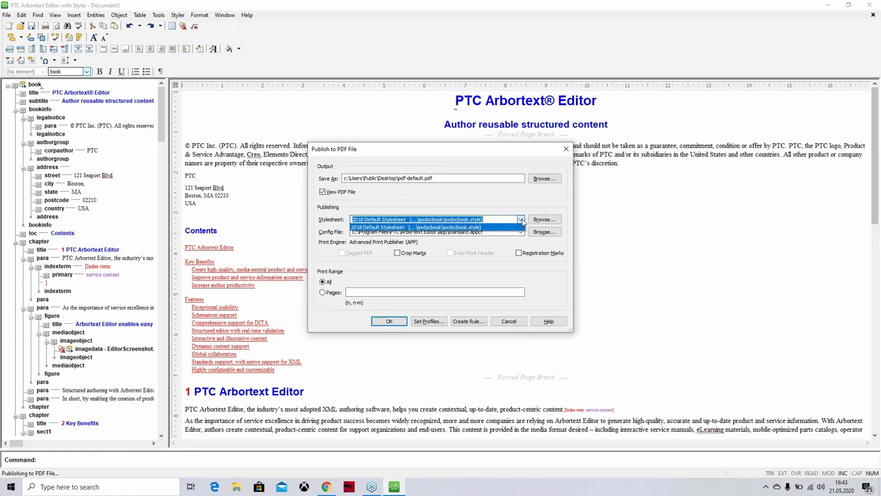
{"action": "left_click", "coordinate": [485, 229]}
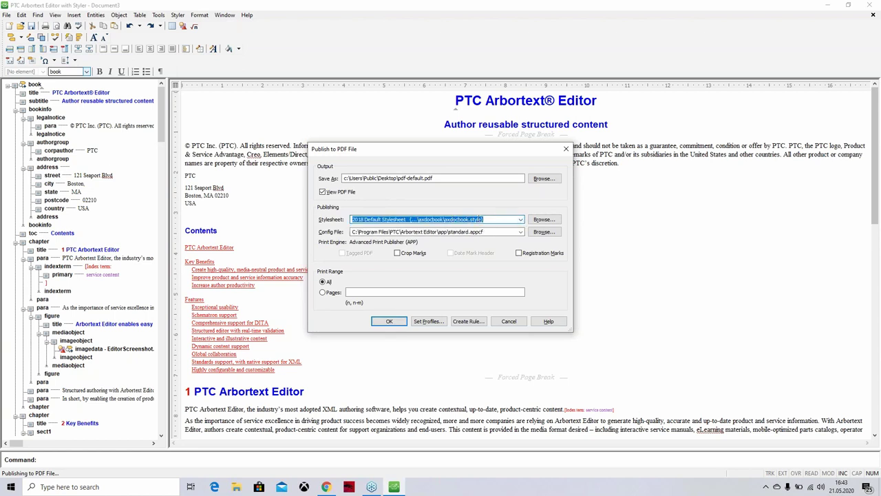
{"action": "left_click_drag", "start_coordinate": [486, 219], "coordinate": [355, 211]}
{"action": "left_click", "coordinate": [494, 223]}
{"action": "left_click", "coordinate": [493, 220]}
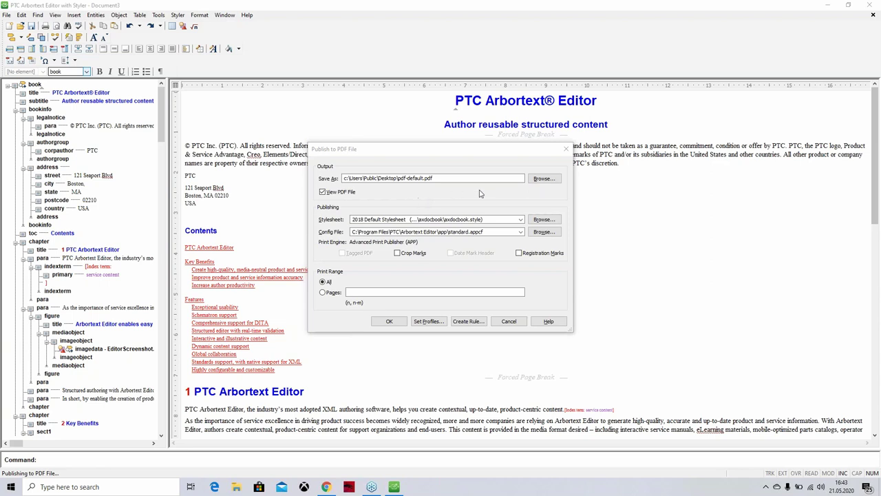
Set the PDF output location to the user's Desktop as pdf-default.pdf and publish the complete document
{"action": "left_click", "coordinate": [543, 179]}
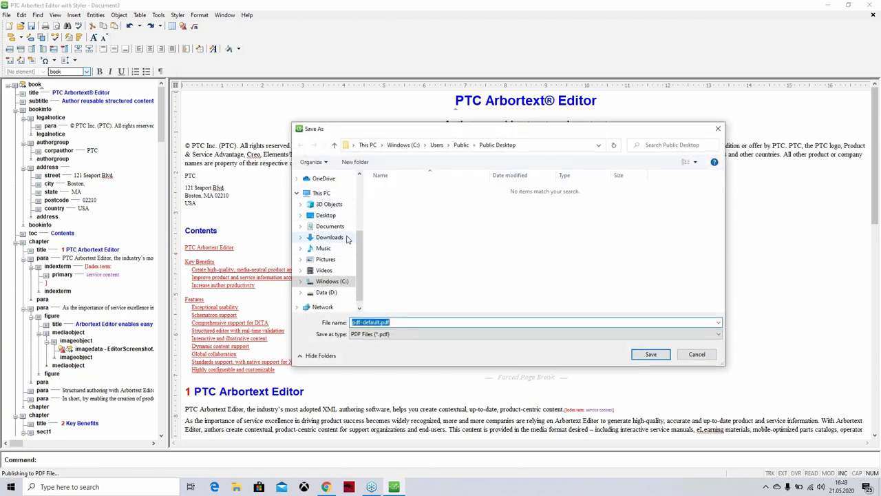
{"action": "left_click", "coordinate": [326, 215]}
{"action": "left_click_drag", "start_coordinate": [428, 128], "coordinate": [310, 92]}
{"action": "left_click", "coordinate": [535, 326]}
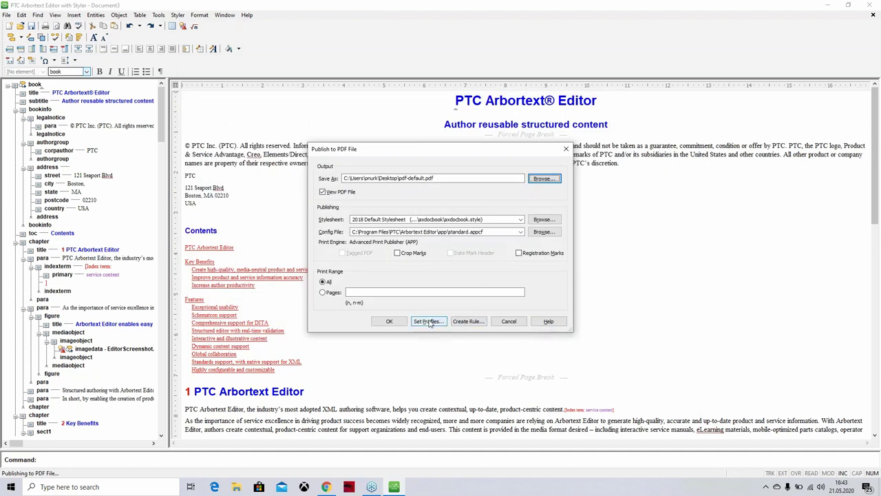
{"action": "left_click", "coordinate": [390, 320]}
{"action": "left_click", "coordinate": [468, 264]}
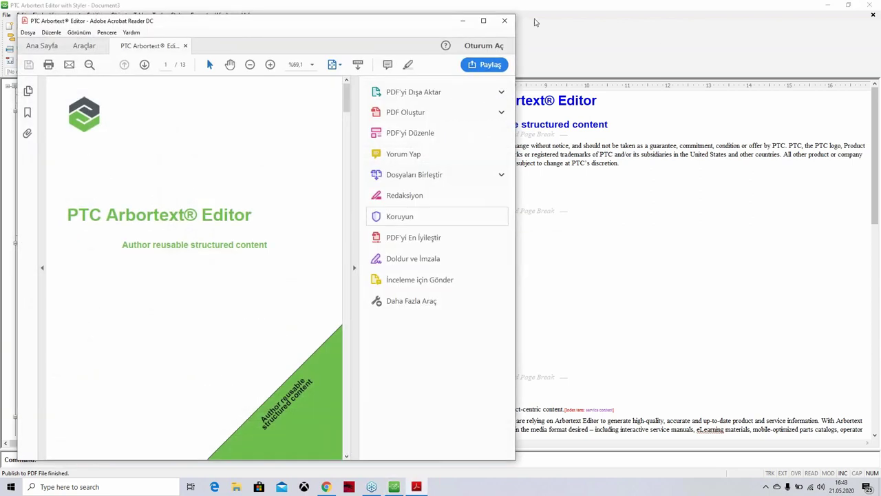
Reposition the Adobe Acrobat Reader window with the published PDF and maximise it
{"action": "left_click_drag", "start_coordinate": [400, 29], "coordinate": [307, 29]}
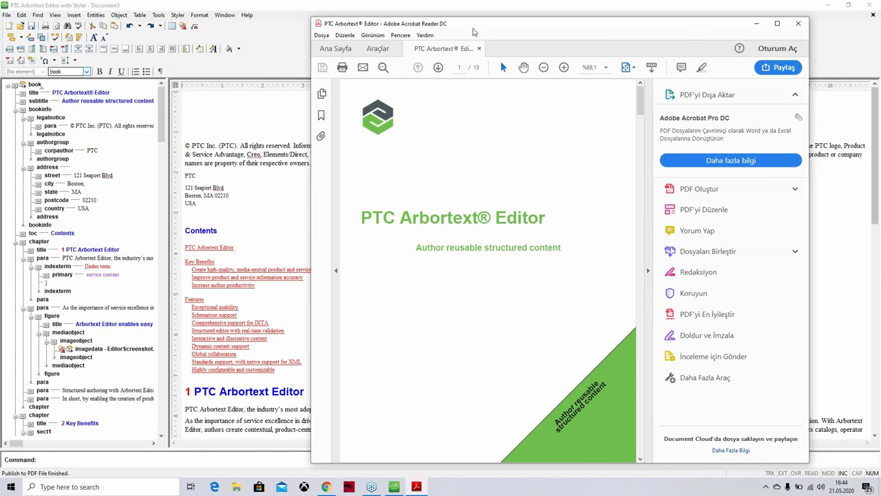
{"action": "left_click_drag", "start_coordinate": [474, 32], "coordinate": [243, 311]}
{"action": "left_click_drag", "start_coordinate": [315, 311], "coordinate": [344, 108]}
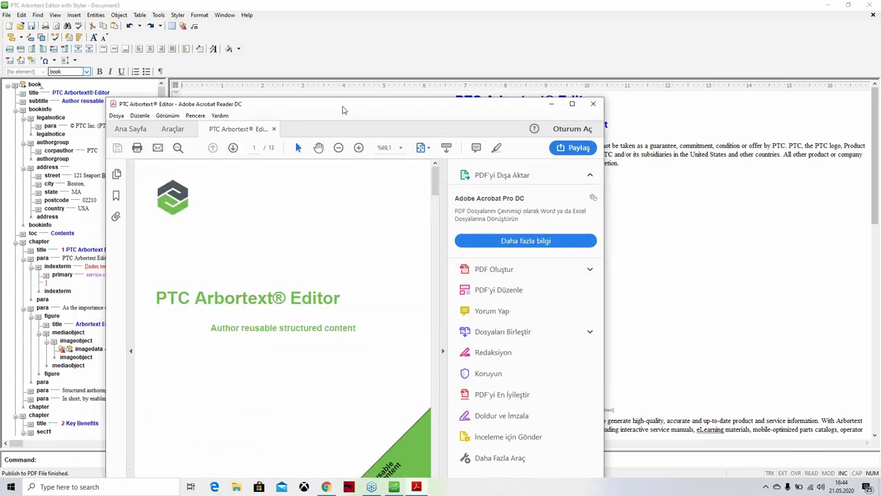
{"action": "double_click", "coordinate": [344, 108]}
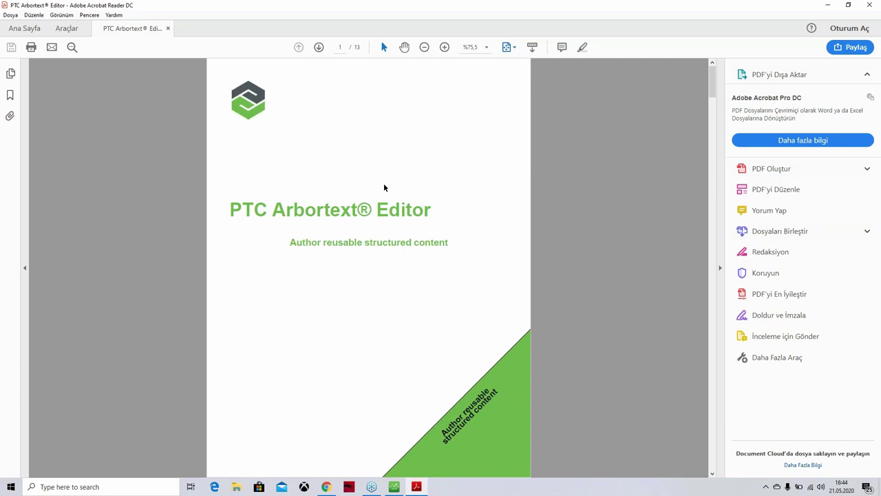
Review the published PDF's cover, contents, chapters and index, return to the cover, and close the PDF
{"action": "scroll", "coordinate": [384, 188], "scroll_direction": "down", "scroll_amount": 5}
{"action": "scroll", "coordinate": [383, 186], "scroll_direction": "down", "scroll_amount": 5}
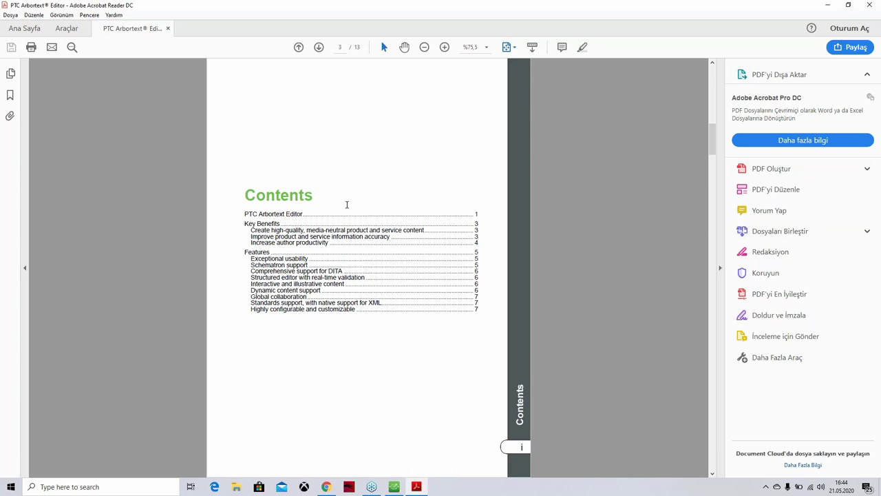
{"action": "scroll", "coordinate": [347, 204], "scroll_direction": "down", "scroll_amount": 10}
{"action": "scroll", "coordinate": [340, 204], "scroll_direction": "up", "scroll_amount": 3}
{"action": "scroll", "coordinate": [340, 205], "scroll_direction": "down", "scroll_amount": 3}
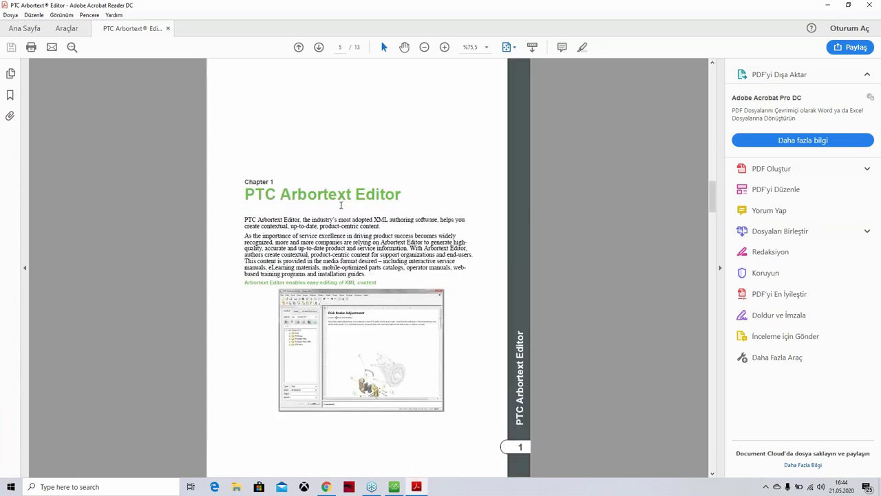
{"action": "scroll", "coordinate": [355, 220], "scroll_direction": "down", "scroll_amount": 3}
{"action": "scroll", "coordinate": [355, 221], "scroll_direction": "up", "scroll_amount": 3}
{"action": "scroll", "coordinate": [357, 267], "scroll_direction": "down", "scroll_amount": 6}
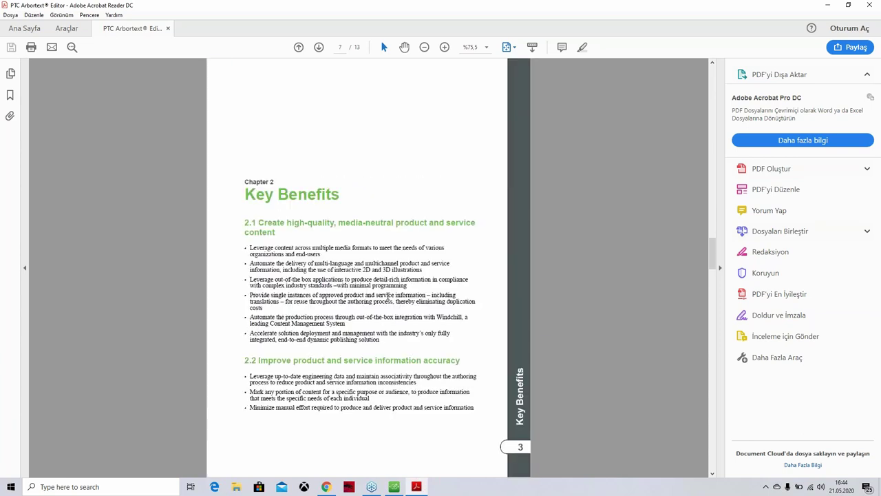
{"action": "scroll", "coordinate": [388, 295], "scroll_direction": "down", "scroll_amount": 3}
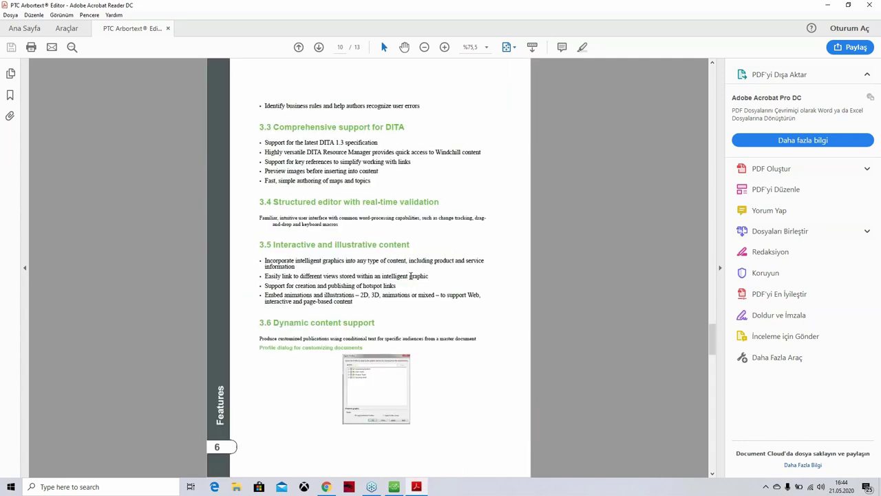
{"action": "scroll", "coordinate": [410, 275], "scroll_direction": "down", "scroll_amount": 3}
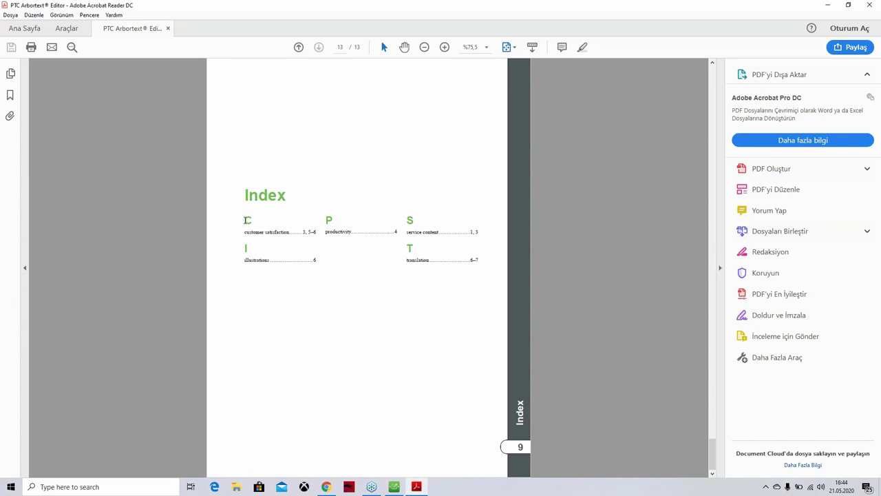
{"action": "scroll", "coordinate": [417, 311], "scroll_direction": "up", "scroll_amount": 10}
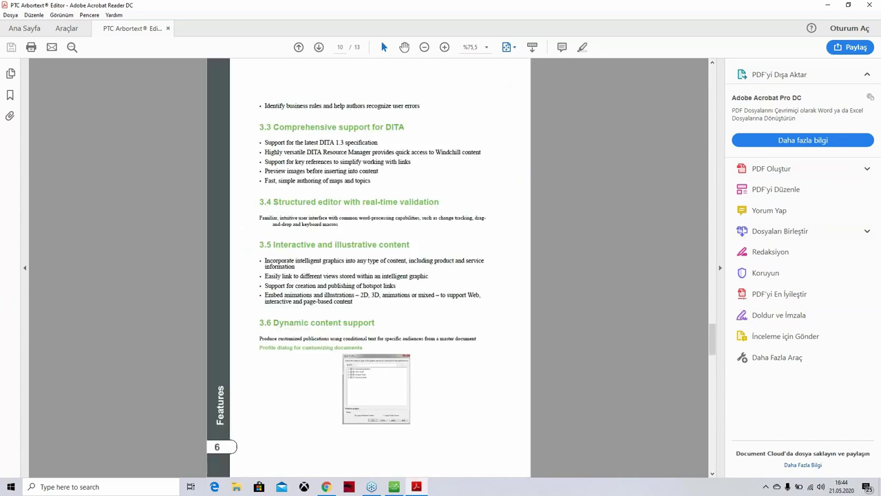
{"action": "scroll", "coordinate": [403, 306], "scroll_direction": "up", "scroll_amount": 3}
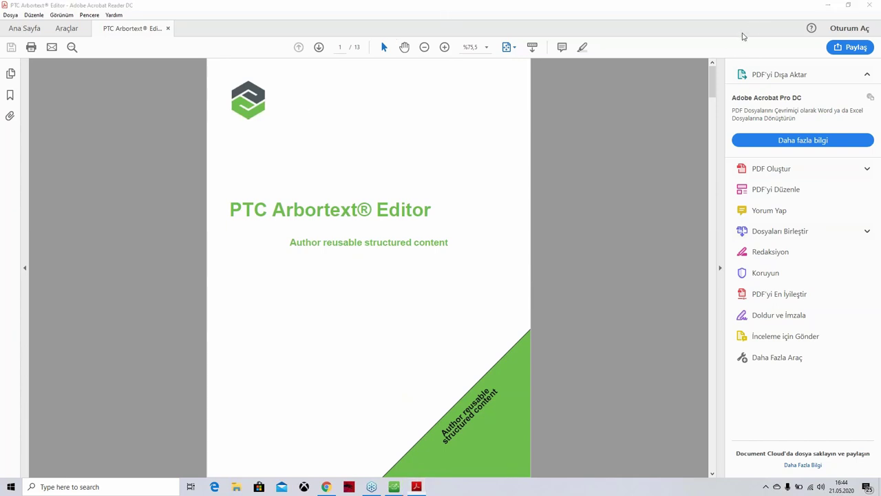
{"action": "left_click", "coordinate": [869, 5]}
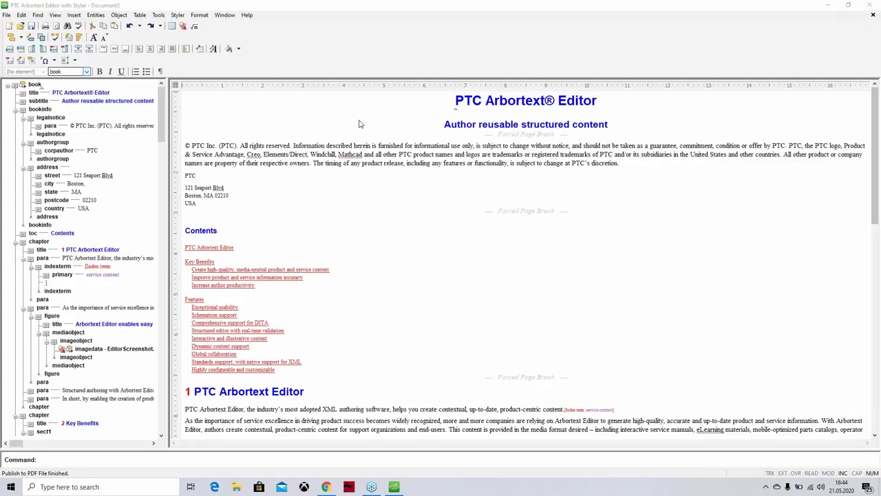
{"action": "left_click", "coordinate": [7, 15]}
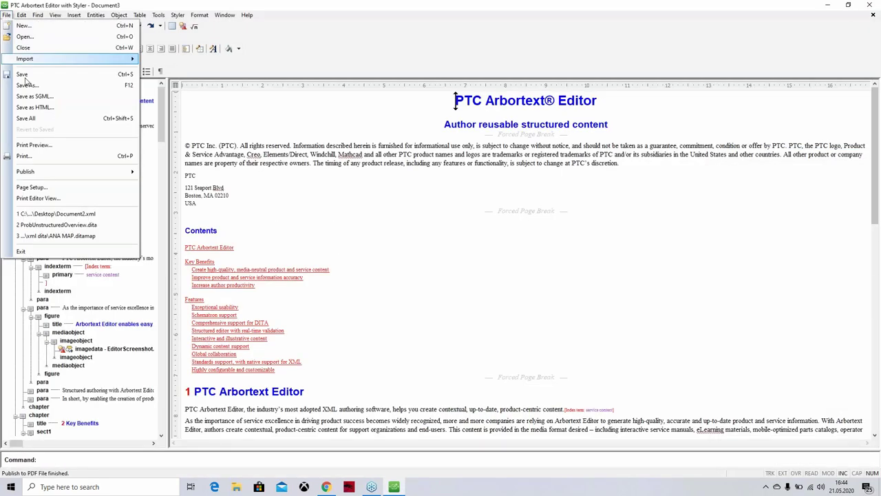
{"action": "mouse_move", "coordinate": [75, 171]}
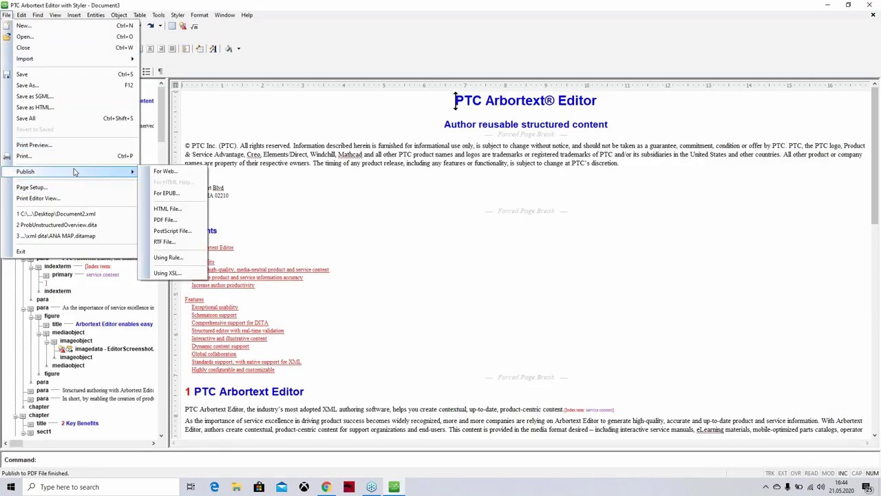
{"action": "left_click", "coordinate": [171, 211]}
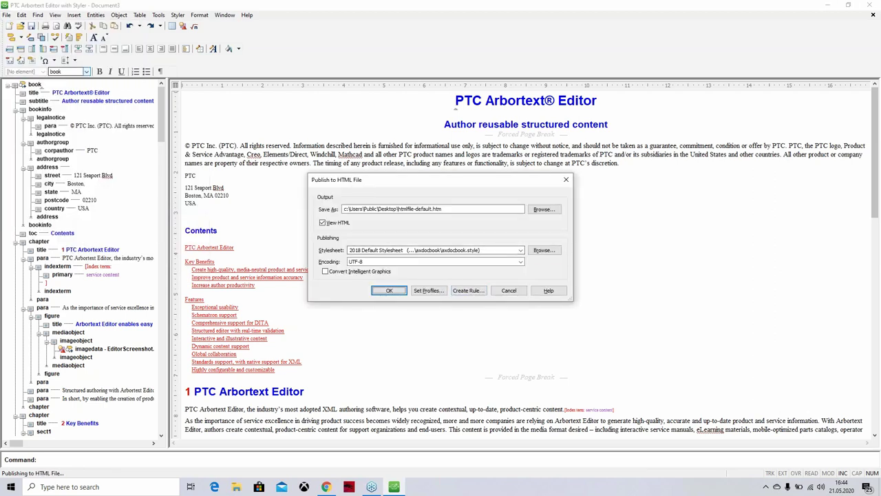
{"action": "left_click", "coordinate": [509, 290]}
Create a folder named html on the Windows desktop and switch back to Arbortext Editor
{"action": "left_click", "coordinate": [834, 5]}
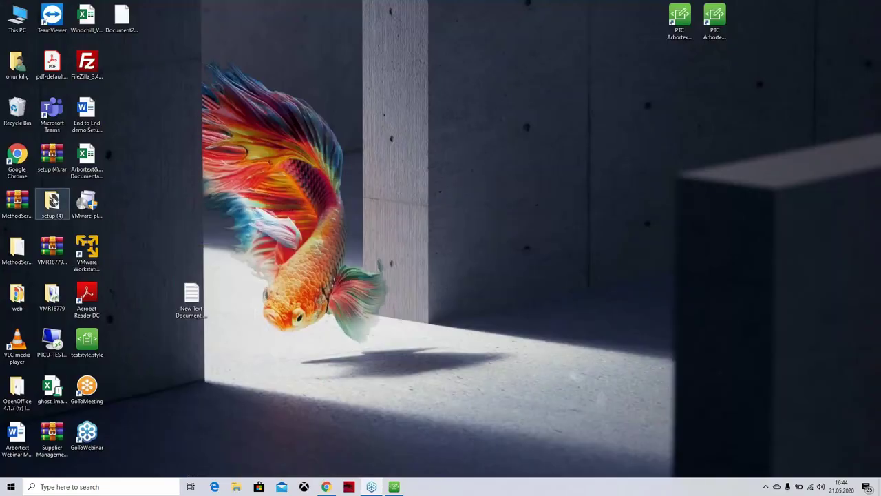
{"action": "right_click", "coordinate": [159, 164]}
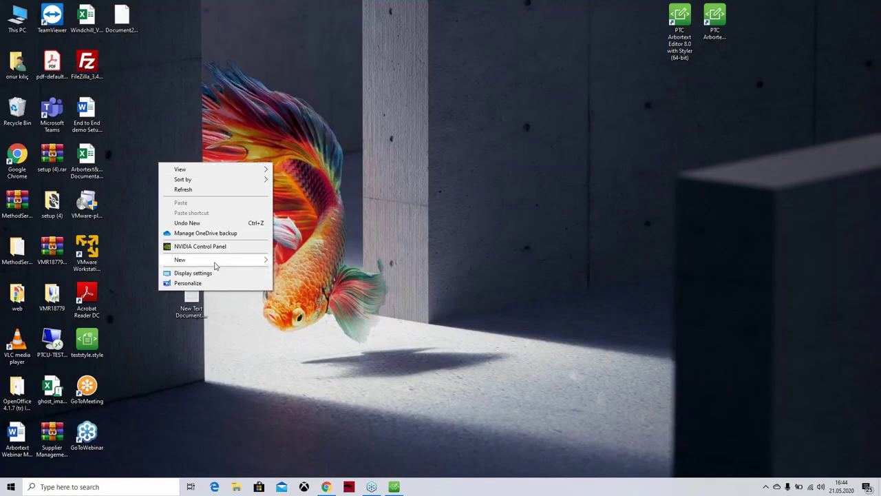
{"action": "mouse_move", "coordinate": [214, 260]}
{"action": "left_click", "coordinate": [290, 262]}
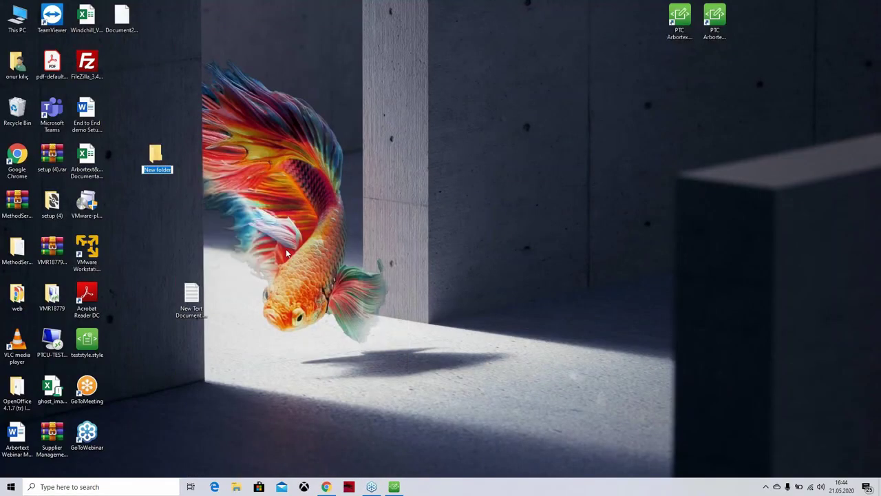
{"action": "type", "text": "html"}
{"action": "key", "text": "Return"}
{"action": "left_click", "coordinate": [393, 487]}
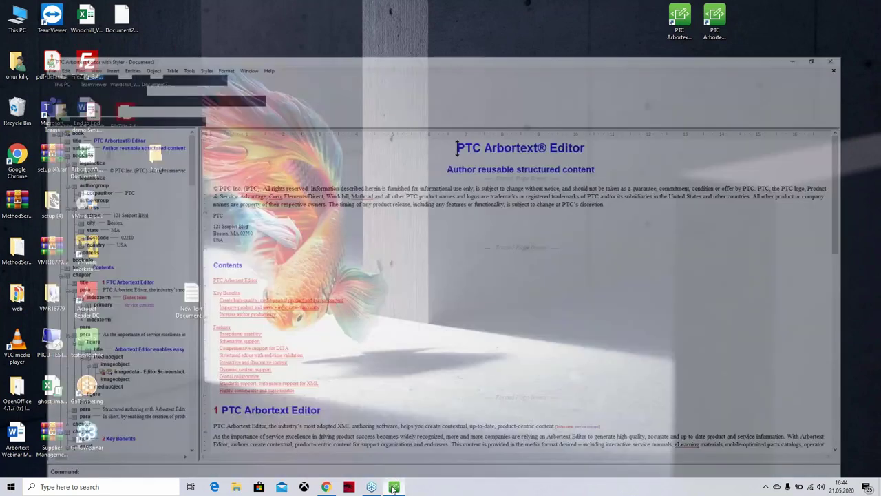
Publish the document as an HTML file named htmlfile-default.htm in the html folder on the Desktop
{"action": "left_click", "coordinate": [6, 15]}
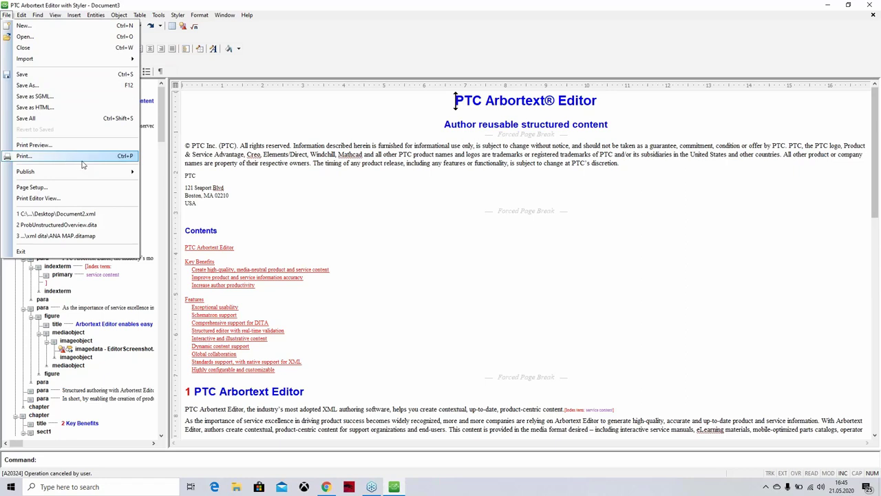
{"action": "mouse_move", "coordinate": [83, 174]}
{"action": "left_click", "coordinate": [193, 209]}
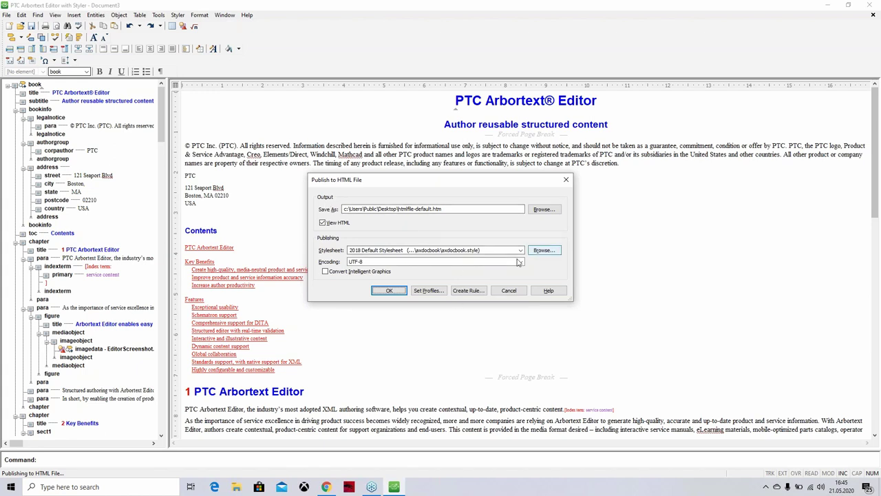
{"action": "left_click", "coordinate": [541, 209]}
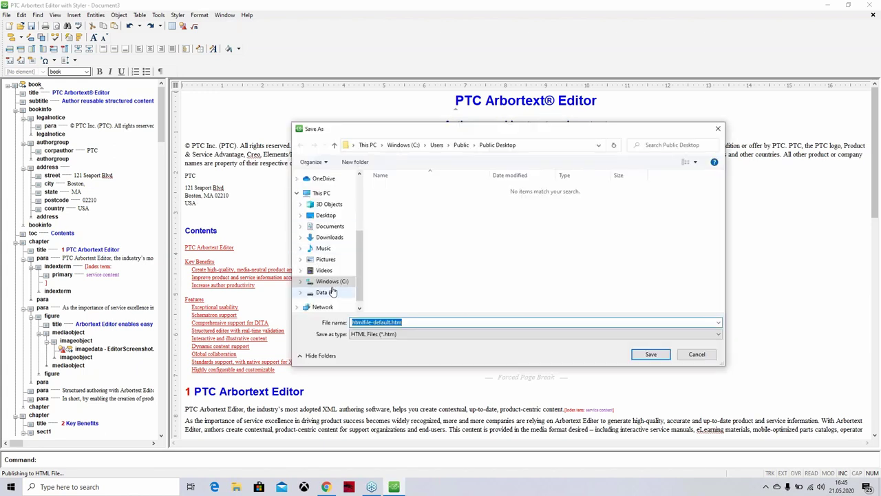
{"action": "left_click", "coordinate": [326, 215]}
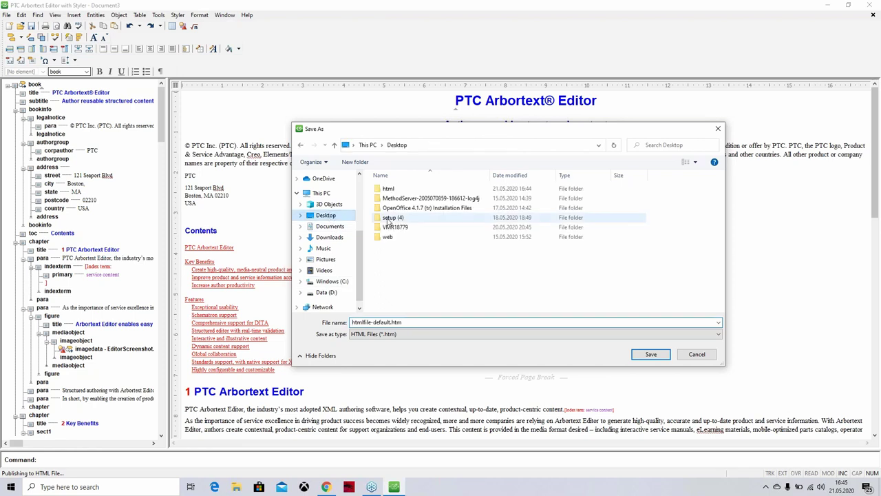
{"action": "double_click", "coordinate": [398, 237]}
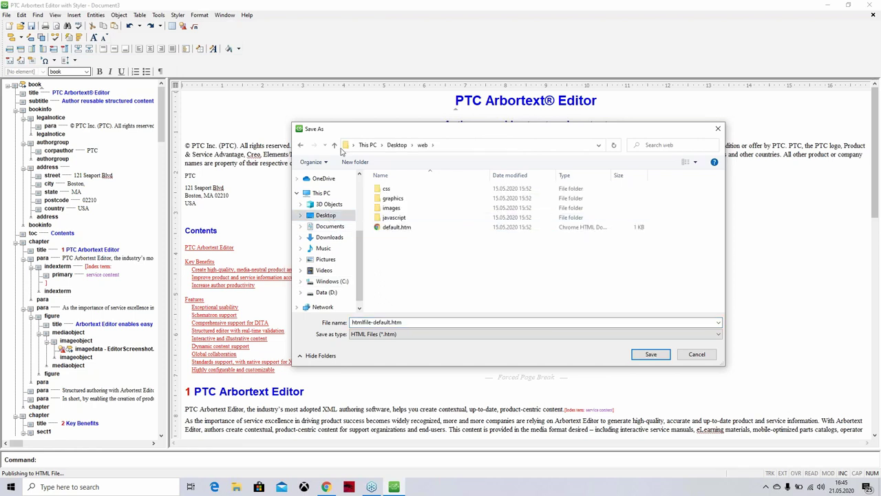
{"action": "left_click", "coordinate": [335, 146]}
{"action": "double_click", "coordinate": [390, 189]}
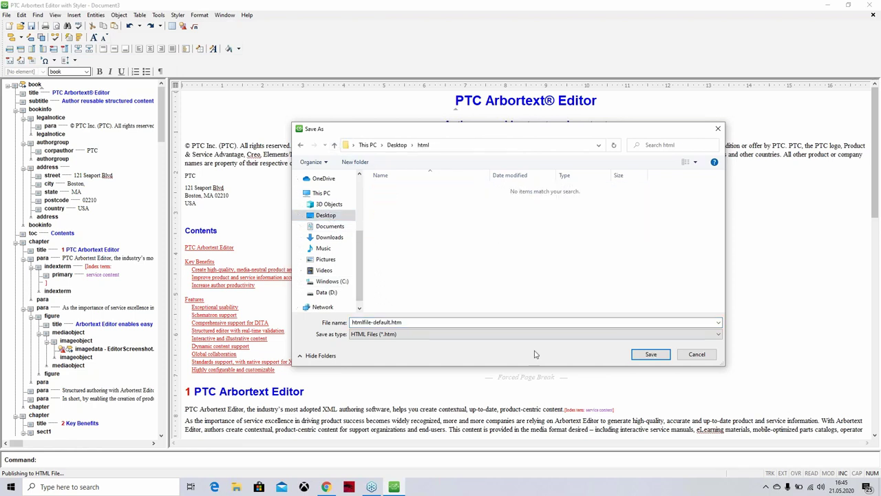
{"action": "left_click", "coordinate": [651, 354]}
{"action": "left_click", "coordinate": [397, 290]}
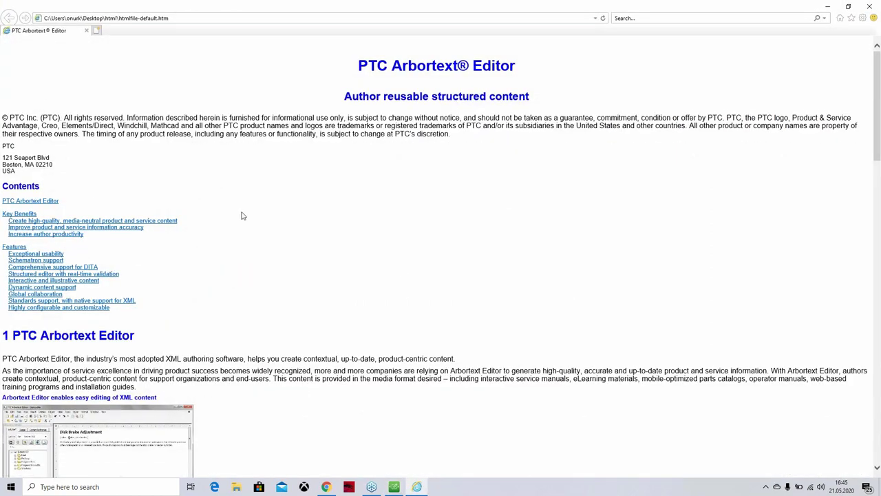
Review the published HTML page's sections, follow the PTC Arbortext Editor contents link, return to the beginning, and close the browser
{"action": "scroll", "coordinate": [348, 170], "scroll_direction": "down", "scroll_amount": 5}
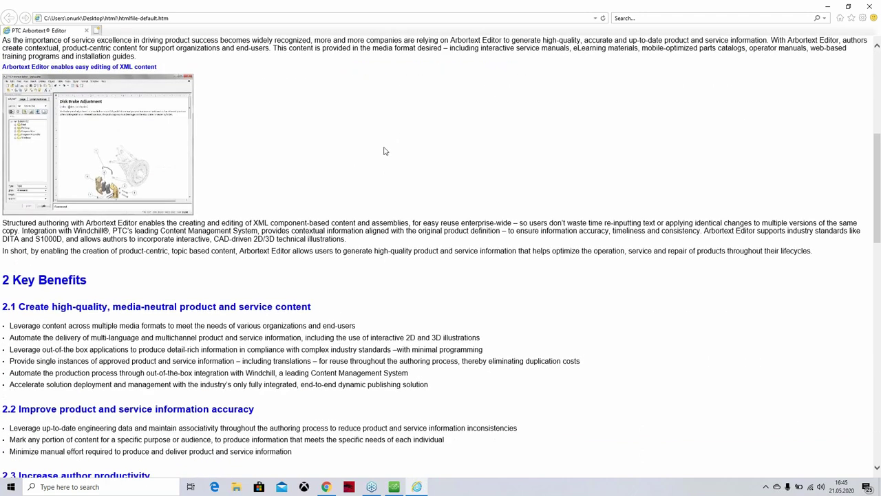
{"action": "scroll", "coordinate": [384, 146], "scroll_direction": "up", "scroll_amount": 5}
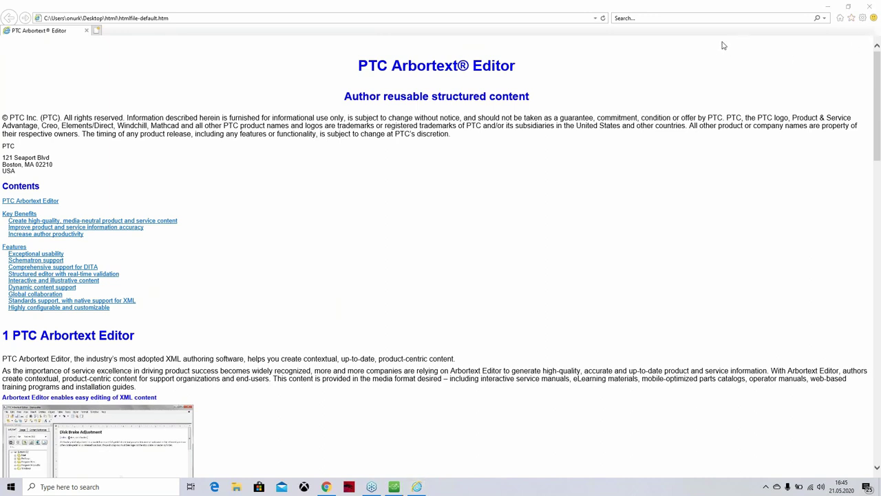
{"action": "scroll", "coordinate": [277, 202], "scroll_direction": "down", "scroll_amount": 8}
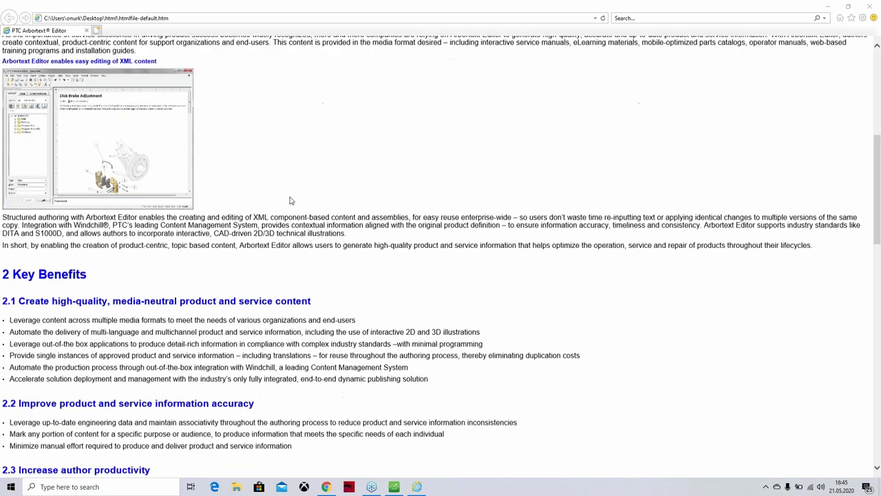
{"action": "scroll", "coordinate": [294, 204], "scroll_direction": "down", "scroll_amount": 10}
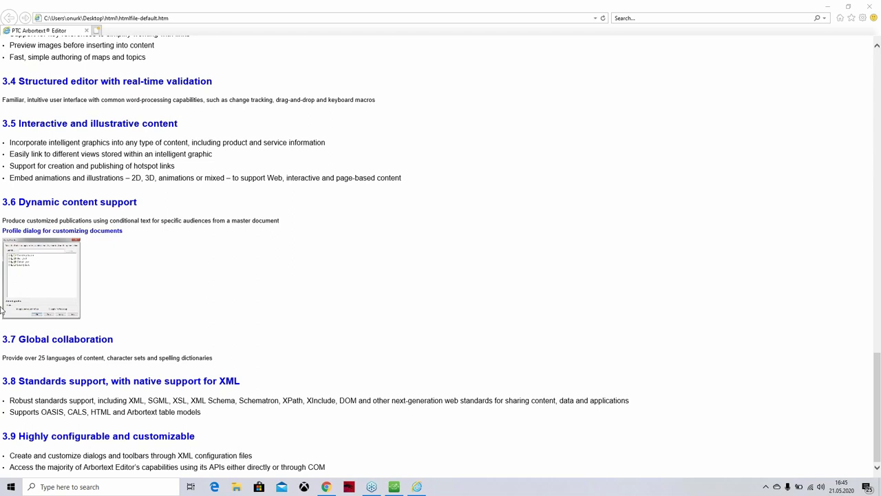
{"action": "scroll", "coordinate": [270, 283], "scroll_direction": "up", "scroll_amount": 15}
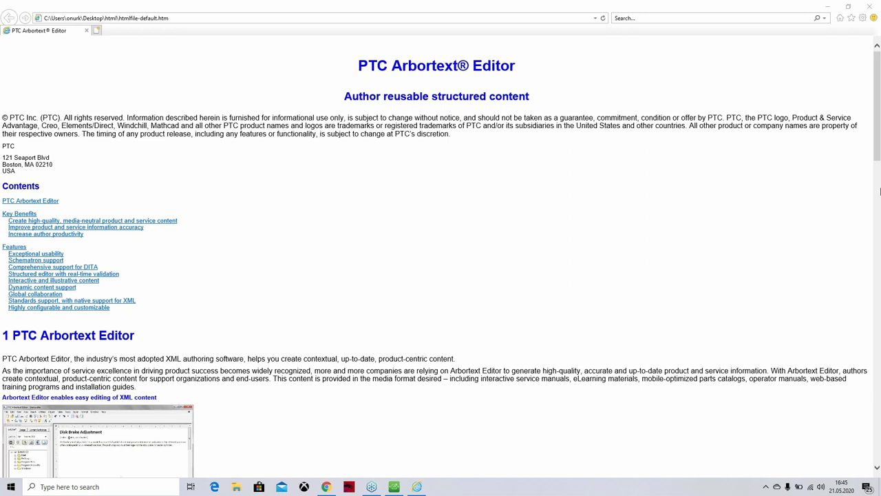
{"action": "left_click", "coordinate": [22, 201]}
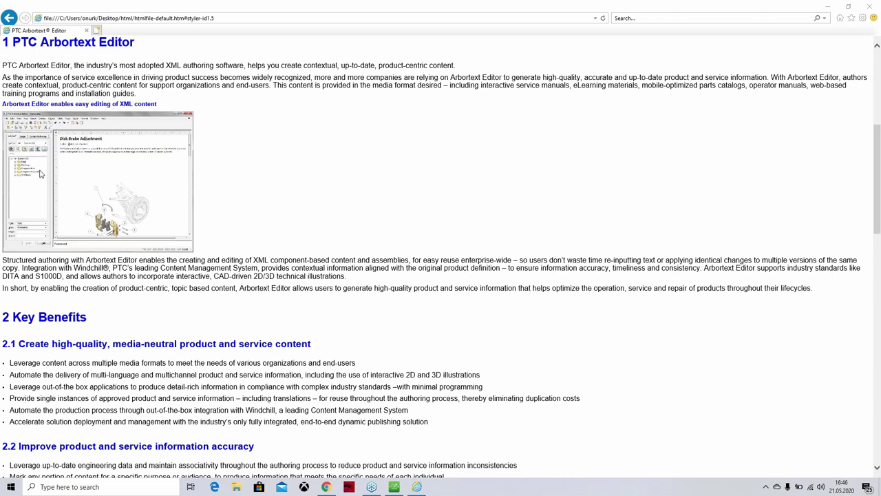
{"action": "scroll", "coordinate": [351, 179], "scroll_direction": "down", "scroll_amount": 15}
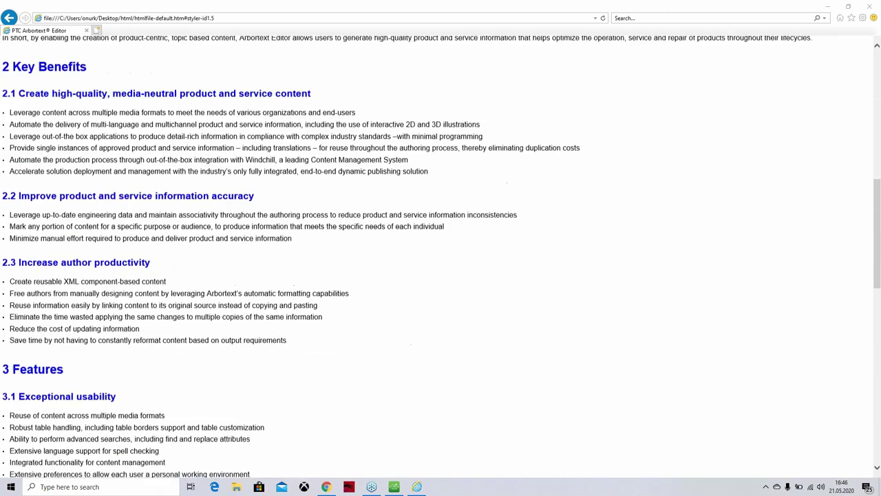
{"action": "scroll", "coordinate": [313, 206], "scroll_direction": "up", "scroll_amount": 15}
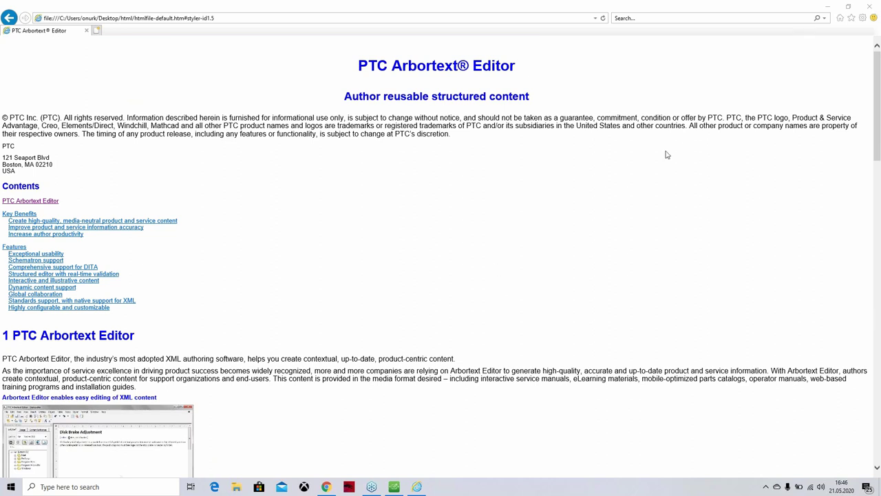
{"action": "left_click", "coordinate": [869, 7]}
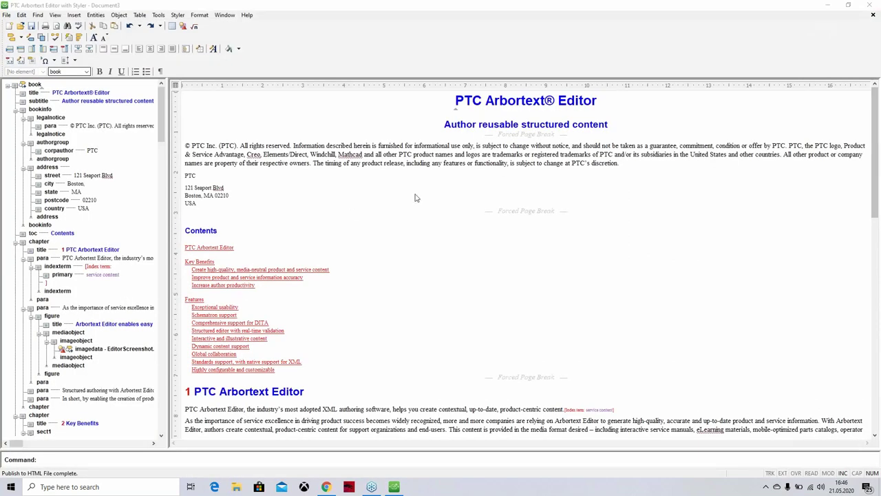
Restore the Arbortext Editor window to a smaller size, move it clear of the desktop icons, and delete the existing web folder
{"action": "left_click", "coordinate": [850, 6]}
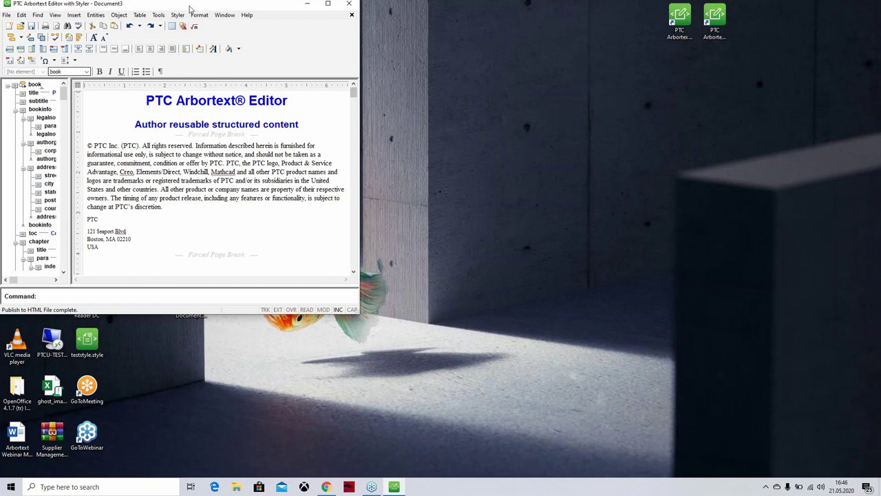
{"action": "left_click_drag", "start_coordinate": [190, 8], "coordinate": [467, 54]}
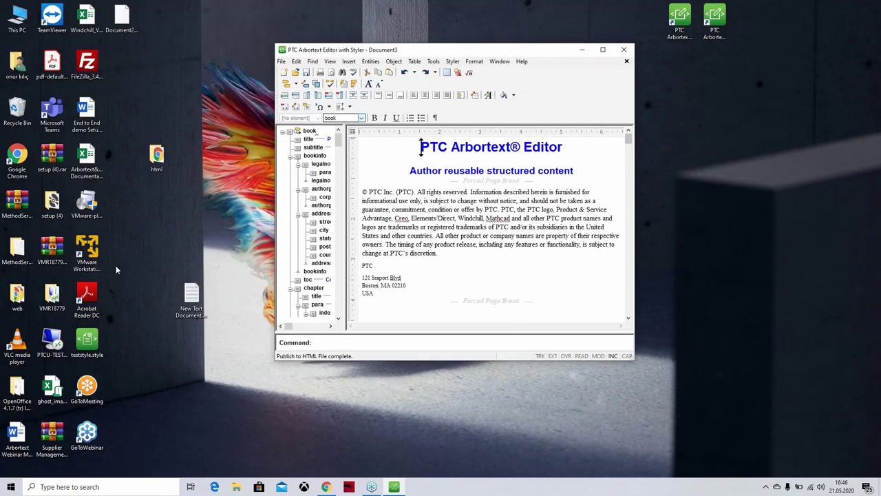
{"action": "left_click", "coordinate": [18, 296]}
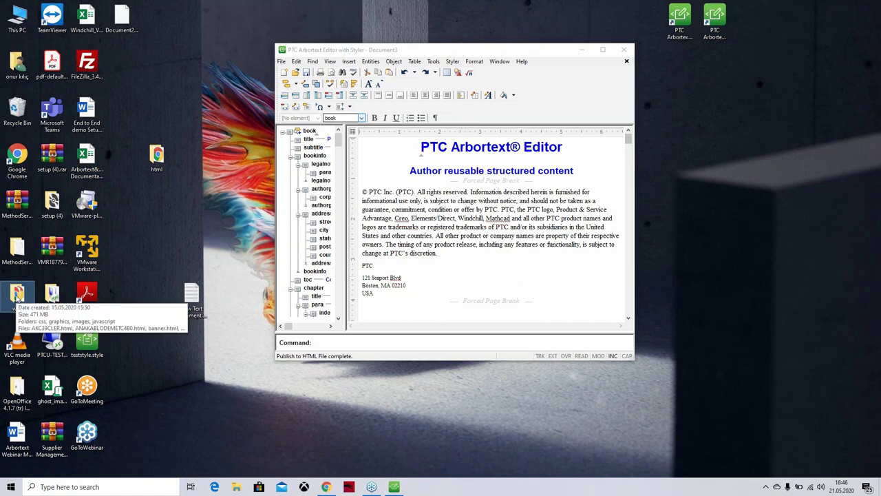
{"action": "key", "text": "Delete"}
Create a new folder named web on the Windows desktop, below the html folder
{"action": "right_click", "coordinate": [148, 201]}
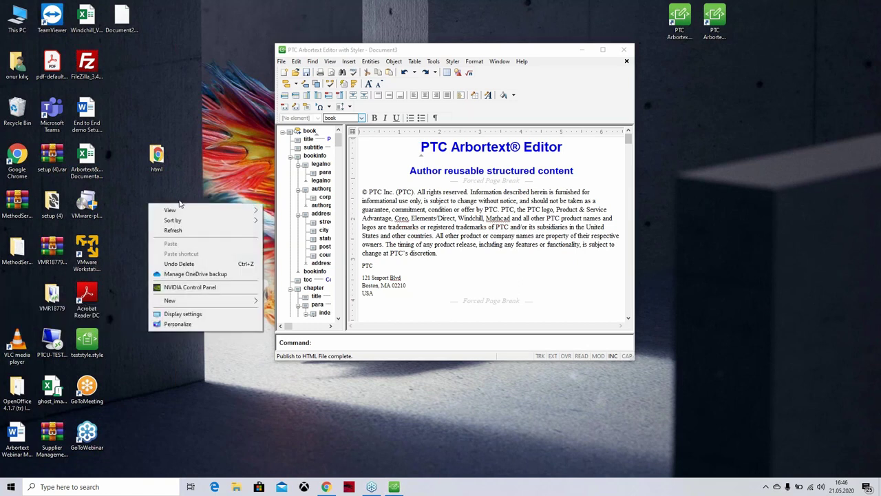
{"action": "mouse_move", "coordinate": [185, 301]}
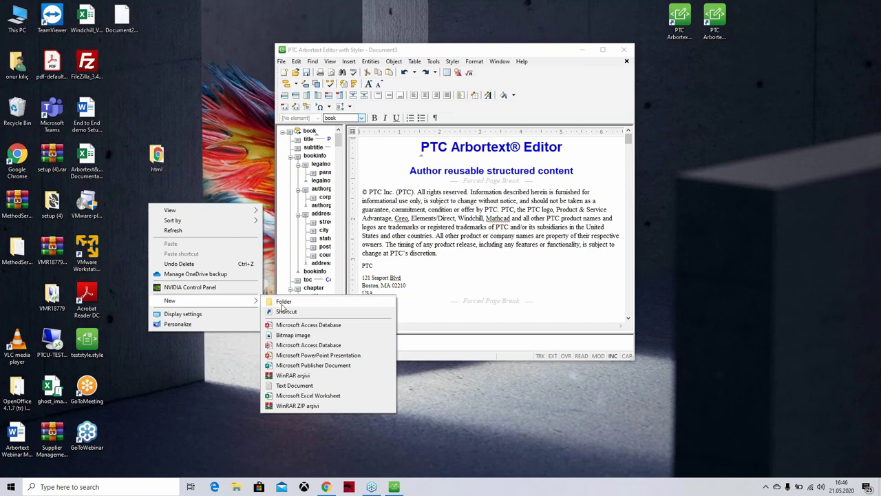
{"action": "left_click", "coordinate": [283, 301]}
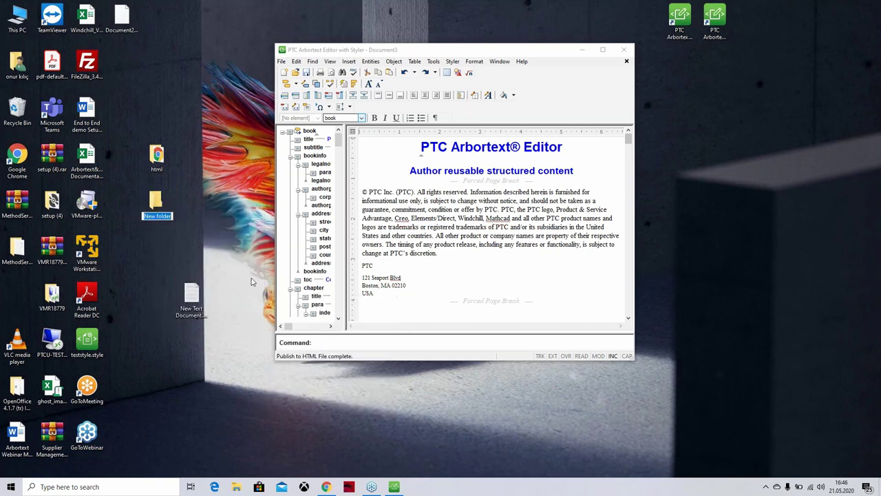
{"action": "key", "text": "Return"}
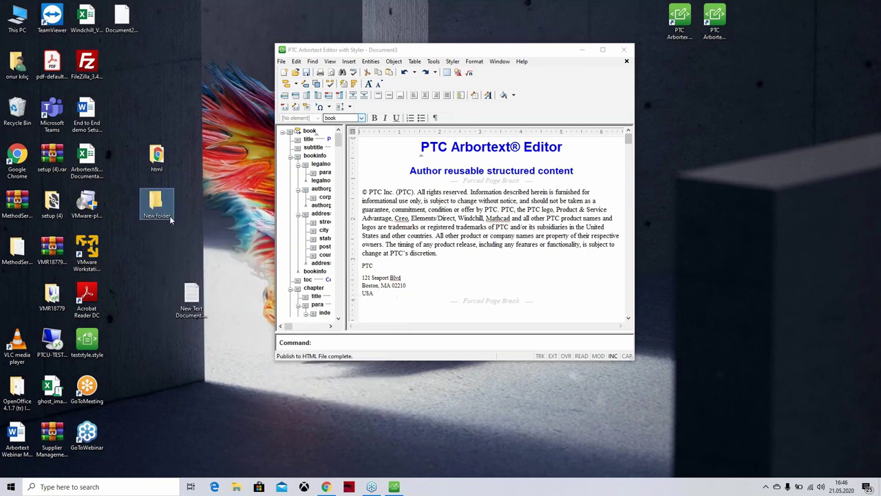
{"action": "left_click", "coordinate": [159, 215]}
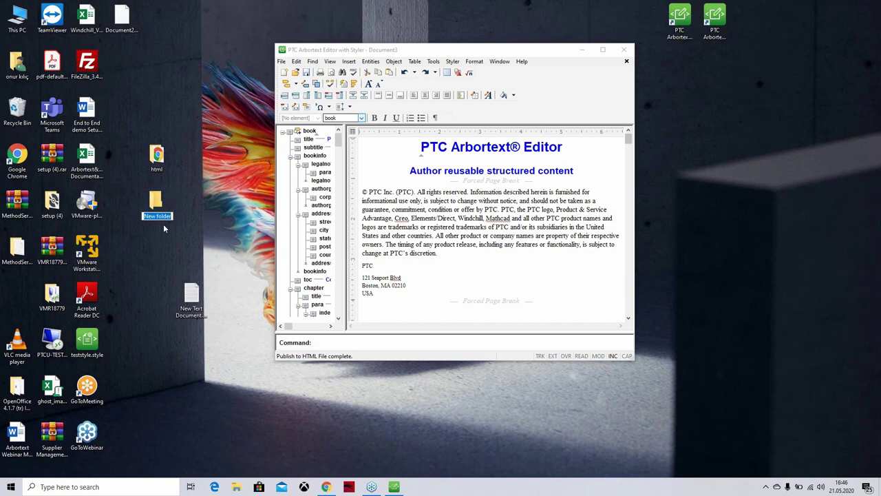
{"action": "type", "text": "web"}
{"action": "key", "text": "Return"}
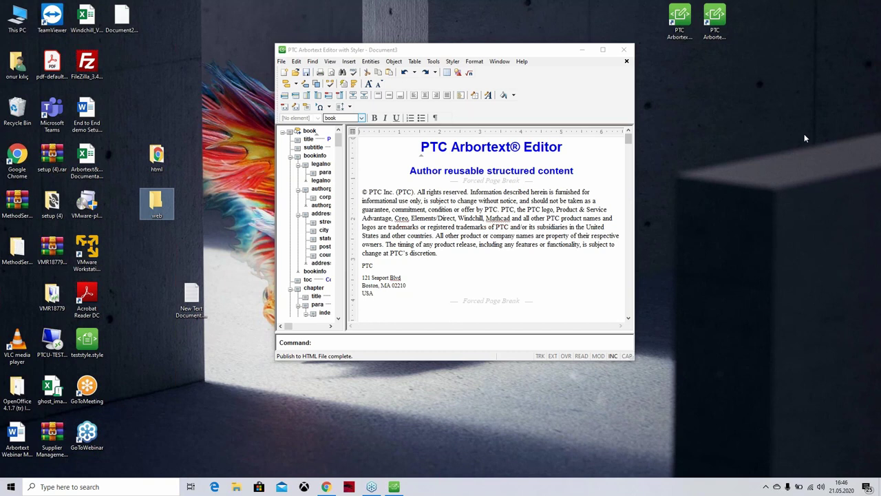
{"action": "left_click", "coordinate": [876, 32]}
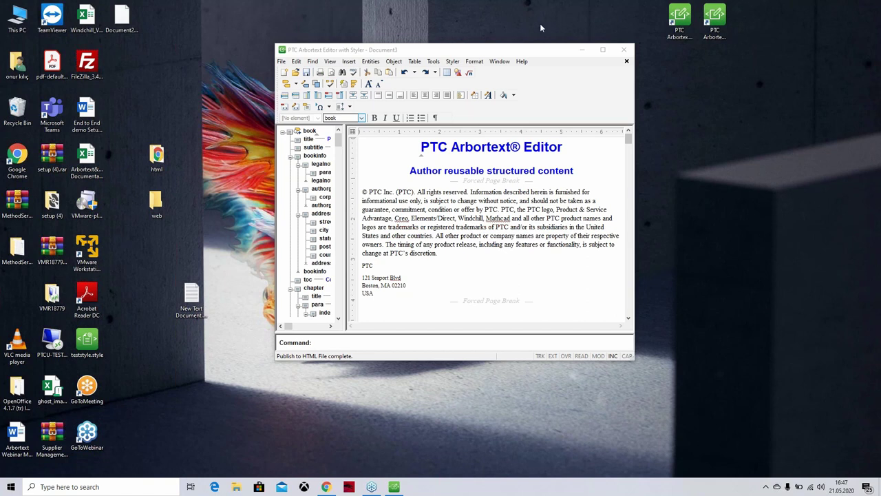
Maximise Arbortext Editor and publish the document for web, using the Desktop's web folder as the output directory
{"action": "double_click", "coordinate": [464, 52]}
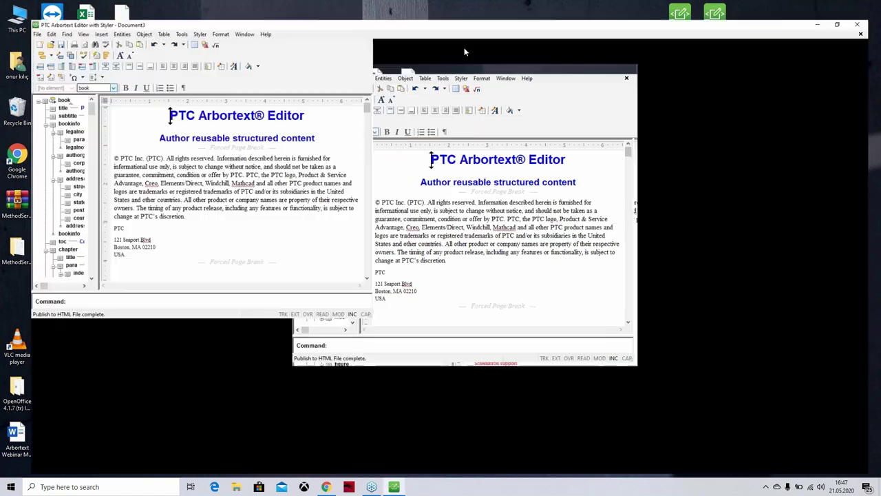
{"action": "left_click", "coordinate": [8, 16]}
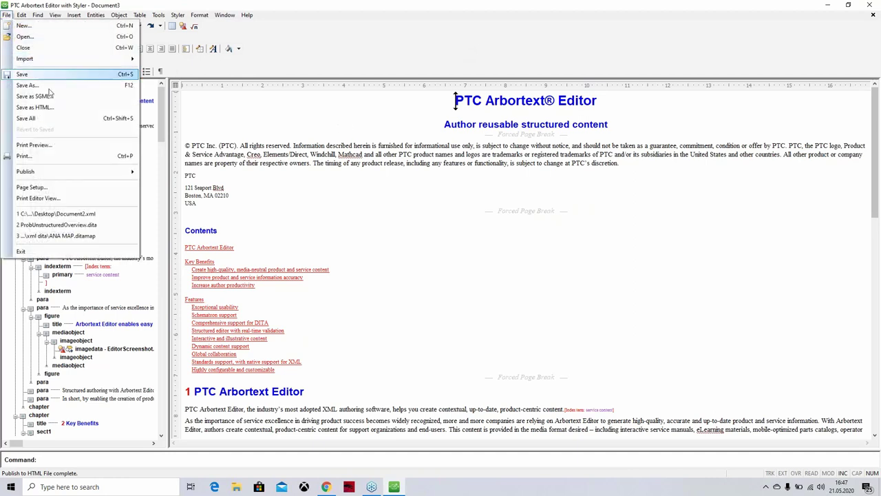
{"action": "mouse_move", "coordinate": [76, 173]}
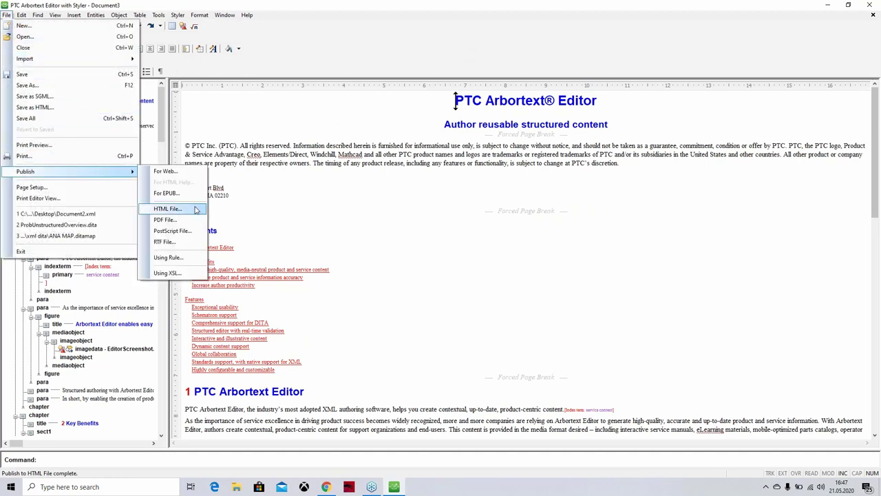
{"action": "left_click", "coordinate": [165, 172]}
{"action": "left_click", "coordinate": [544, 199]}
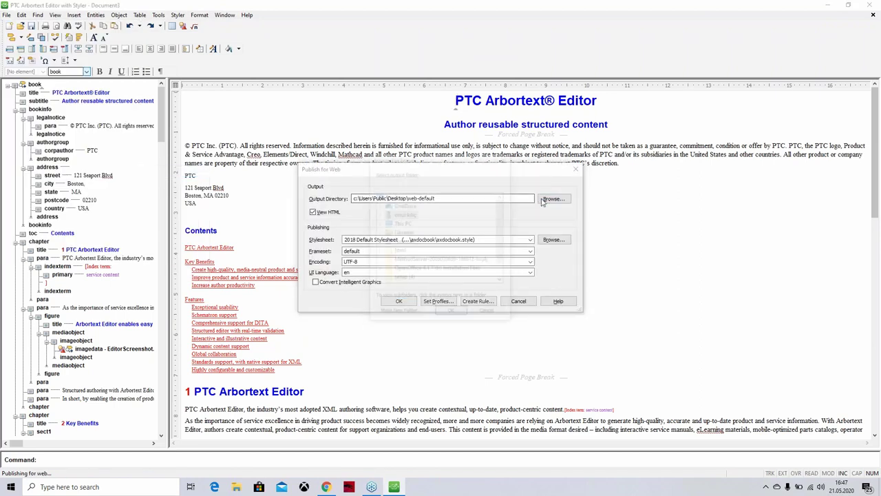
{"action": "left_click_drag", "start_coordinate": [500, 223], "coordinate": [500, 238]}
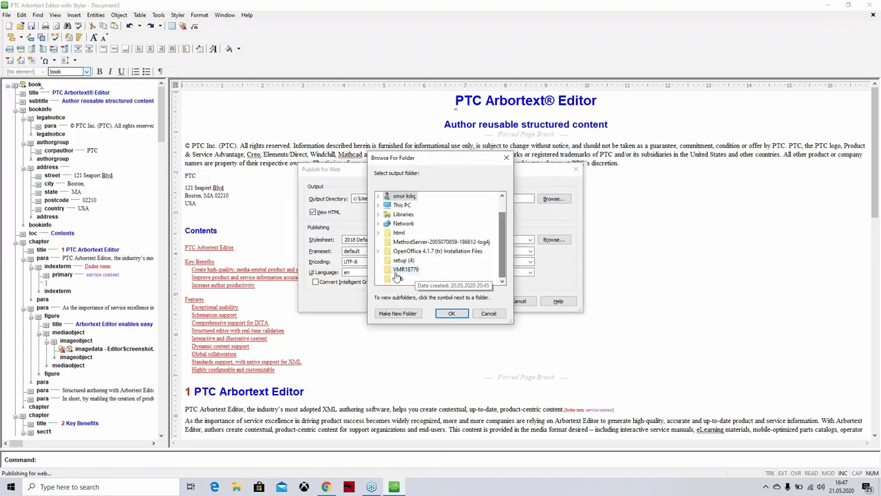
{"action": "left_click", "coordinate": [400, 278]}
{"action": "left_click", "coordinate": [451, 314]}
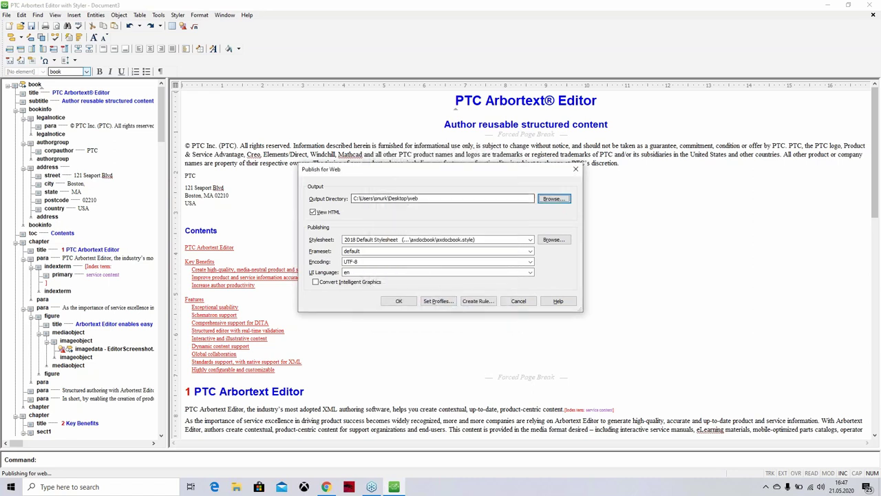
{"action": "left_click", "coordinate": [399, 300]}
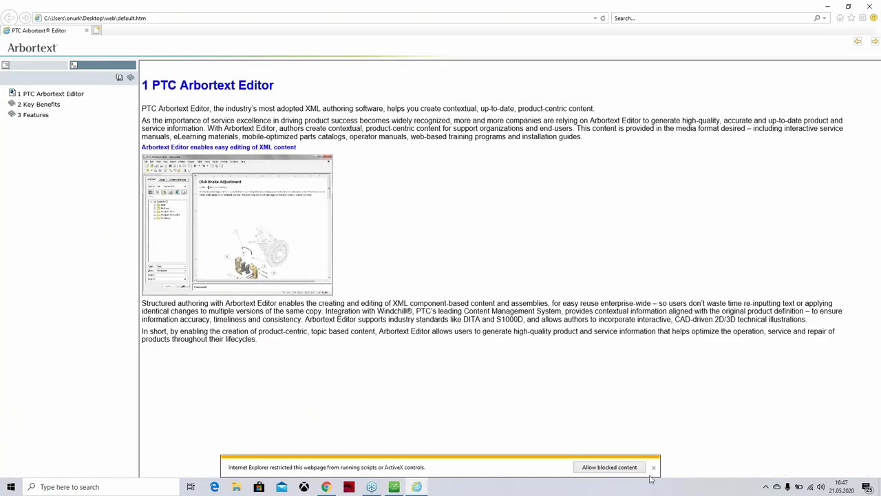
Allow the blocked content, review the web output's Key Benefits and Features sections through its contents tree, and close the browser
{"action": "left_click", "coordinate": [608, 470]}
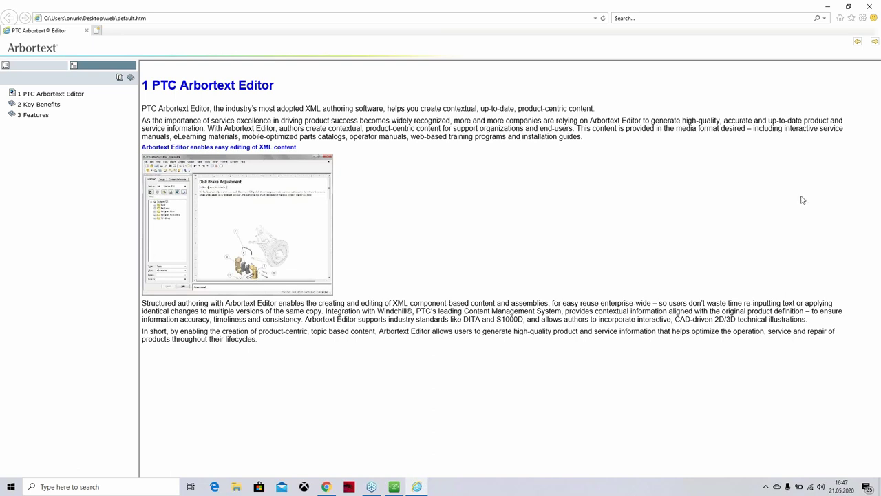
{"action": "left_click", "coordinate": [38, 104]}
{"action": "left_click", "coordinate": [40, 115]}
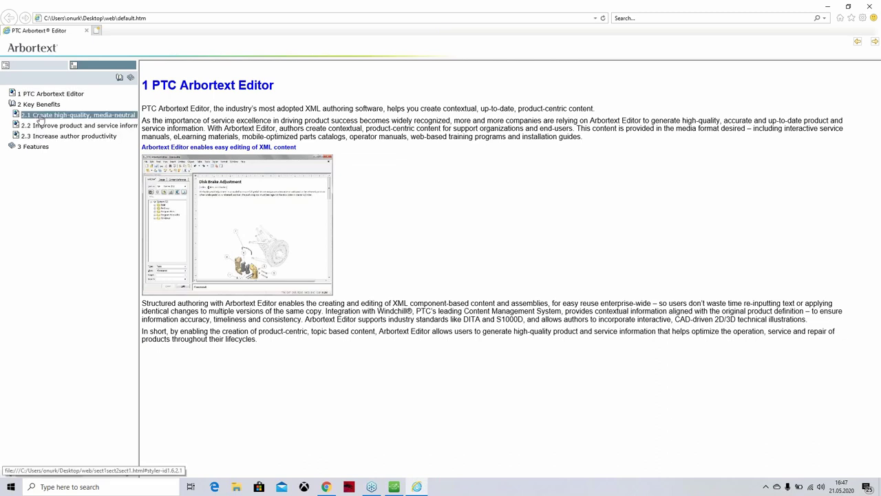
{"action": "left_click", "coordinate": [38, 147]}
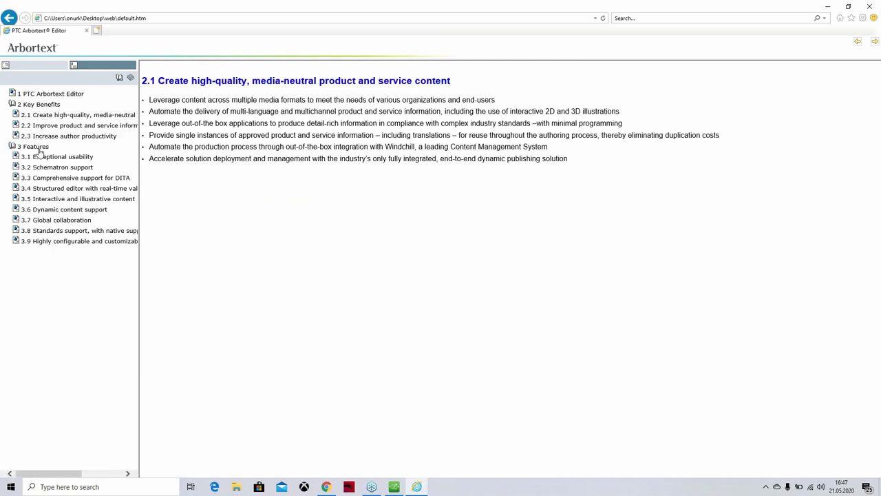
{"action": "left_click", "coordinate": [54, 157]}
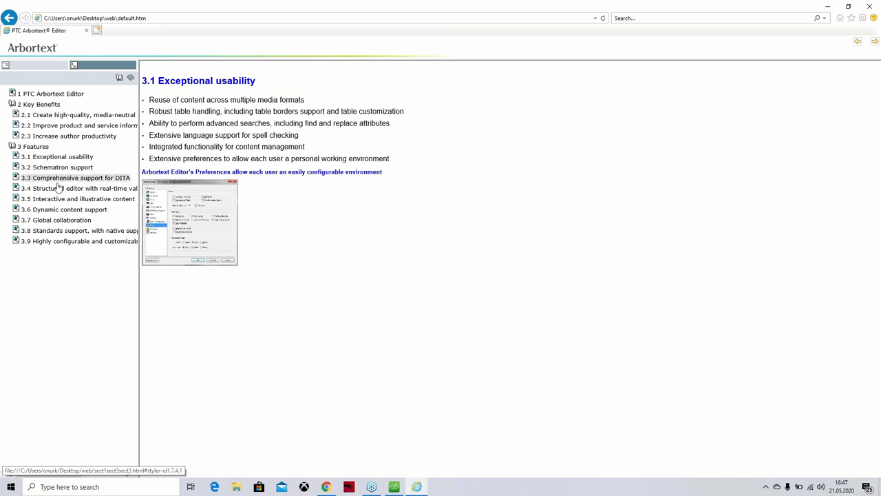
{"action": "left_click", "coordinate": [60, 189]}
{"action": "left_click", "coordinate": [60, 209]}
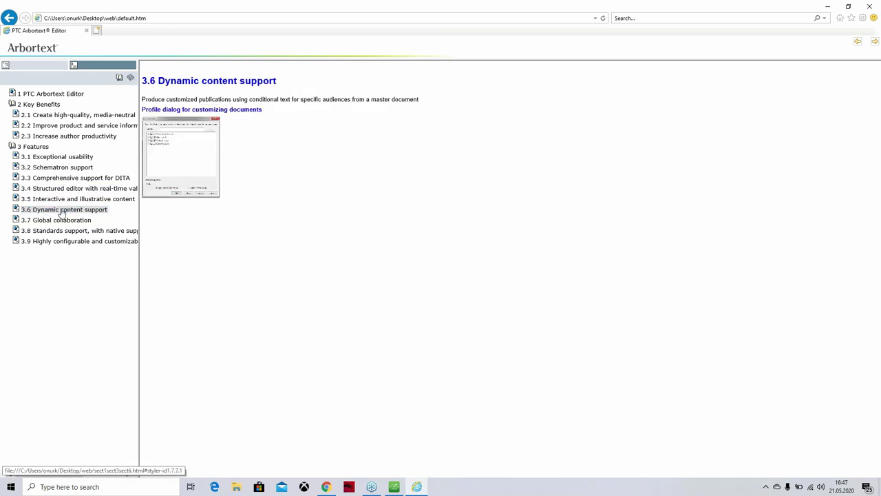
{"action": "left_click", "coordinate": [63, 221]}
{"action": "left_click", "coordinate": [71, 231]}
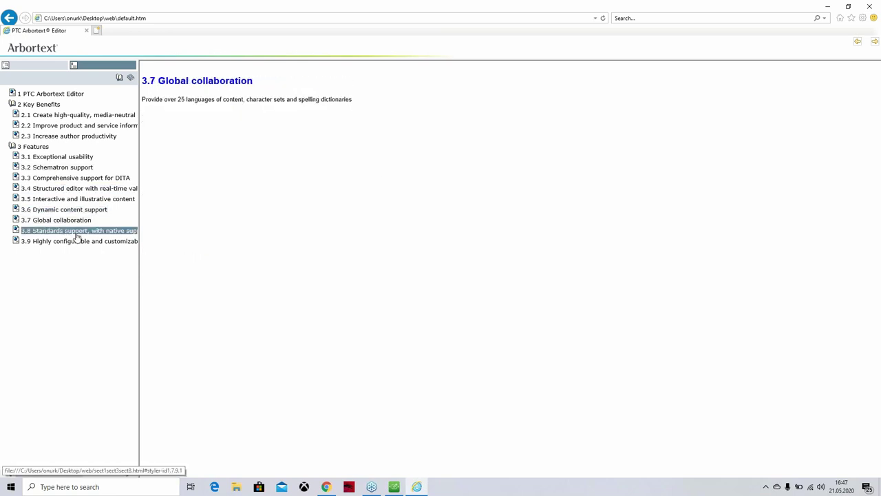
{"action": "left_click", "coordinate": [75, 243]}
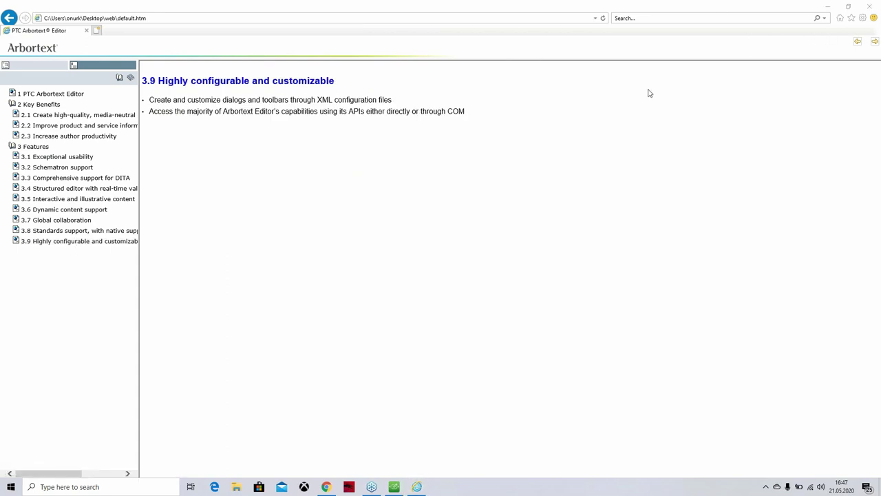
{"action": "left_click", "coordinate": [869, 6]}
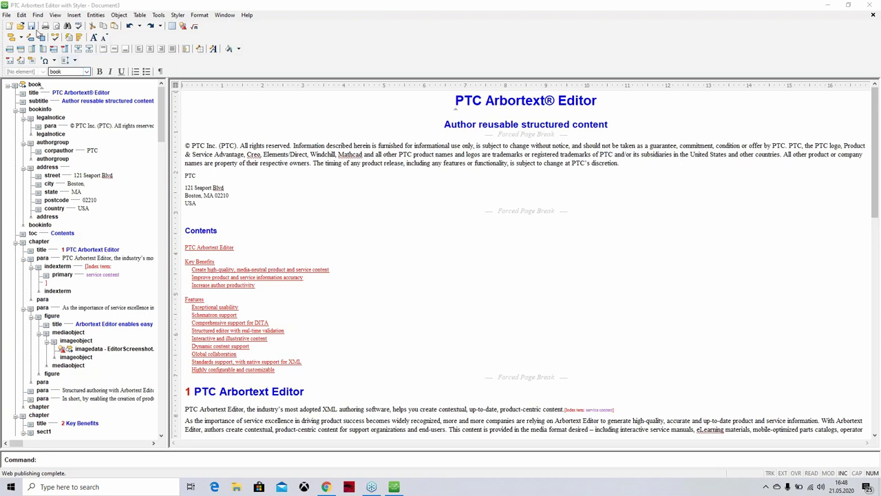
Publish the document as an RTF file named rtf-default.rtf on the Desktop, dismissing the graphic path errors
{"action": "left_click", "coordinate": [6, 14]}
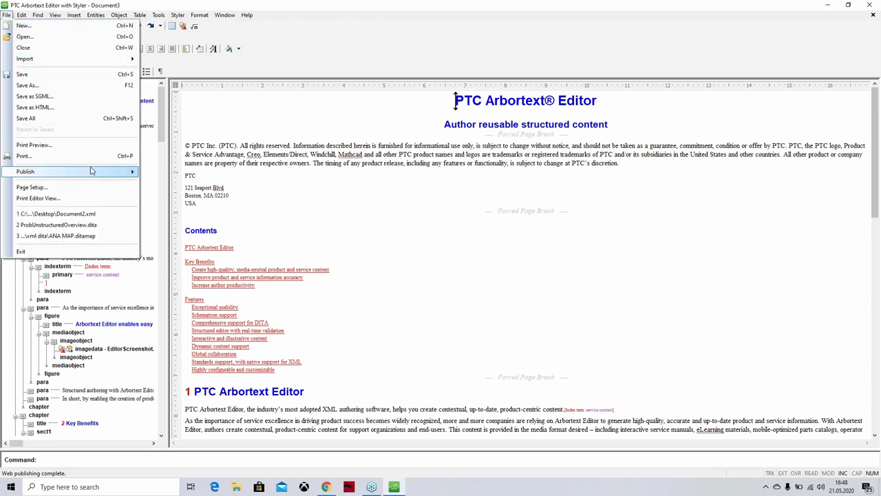
{"action": "mouse_move", "coordinate": [98, 172]}
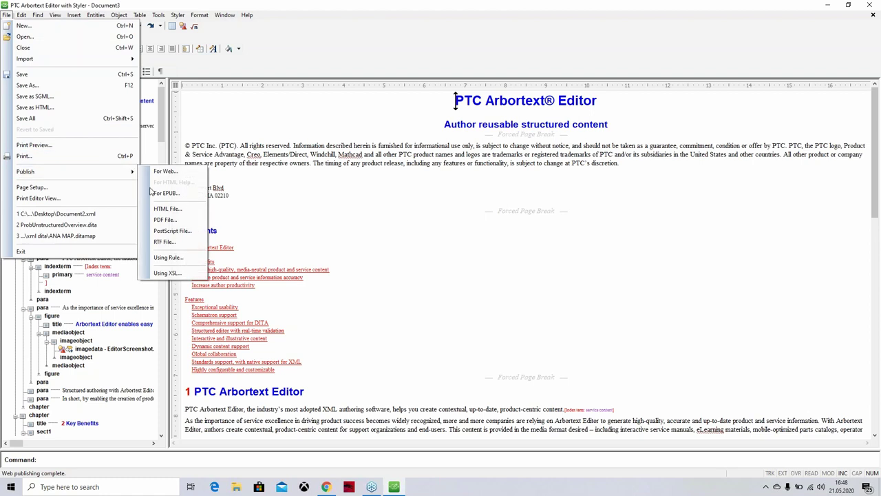
{"action": "left_click", "coordinate": [164, 242]}
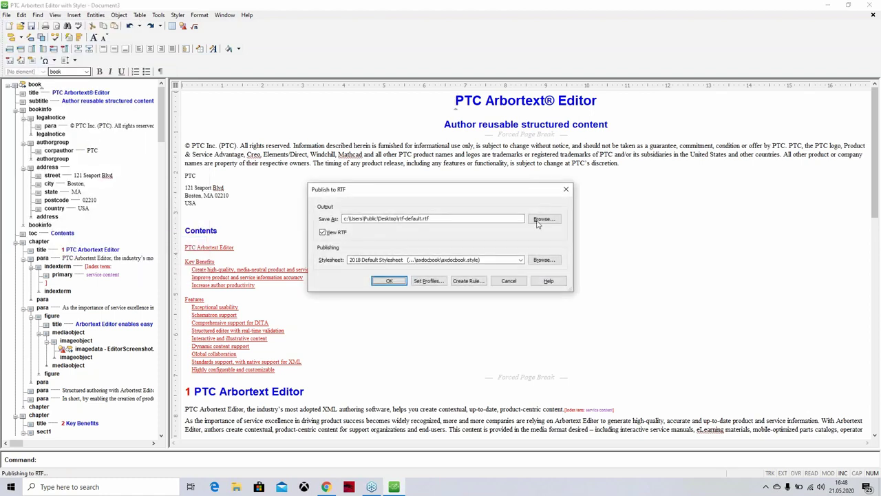
{"action": "left_click", "coordinate": [544, 218]}
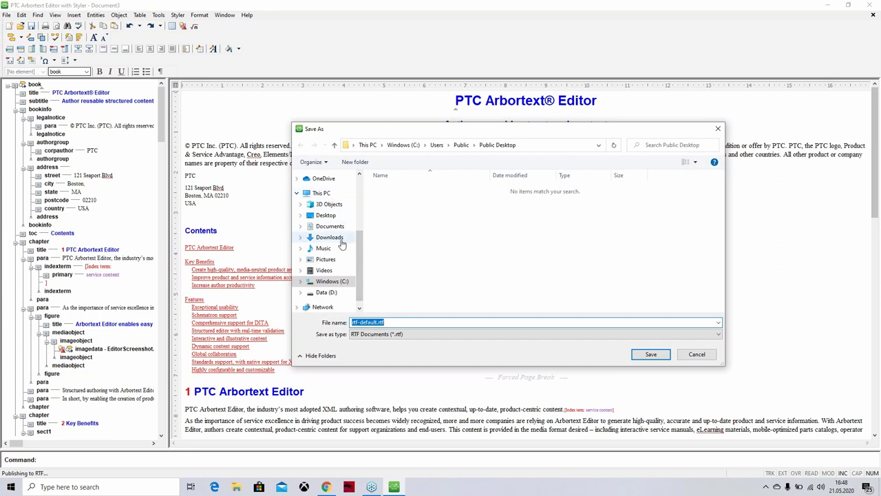
{"action": "left_click_drag", "start_coordinate": [358, 264], "coordinate": [358, 205]}
{"action": "left_click", "coordinate": [326, 194]}
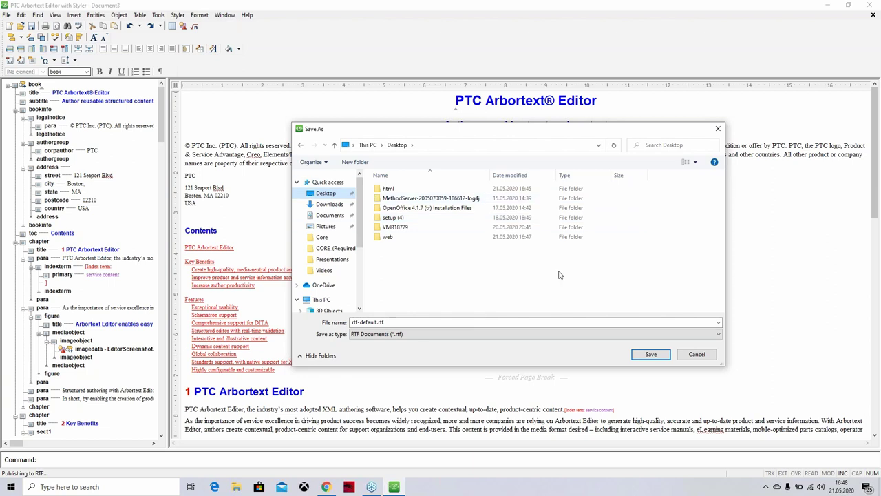
{"action": "left_click", "coordinate": [651, 354]}
{"action": "left_click", "coordinate": [389, 281]}
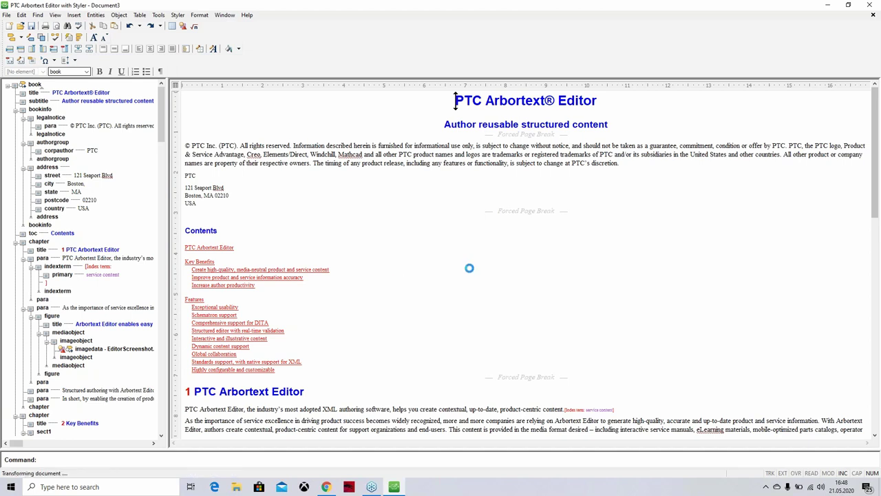
{"action": "left_click", "coordinate": [372, 252]}
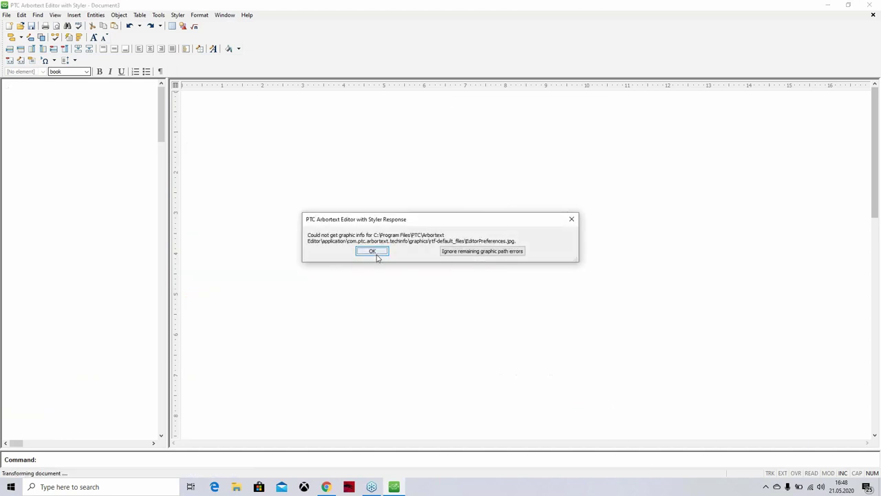
{"action": "left_click", "coordinate": [449, 252]}
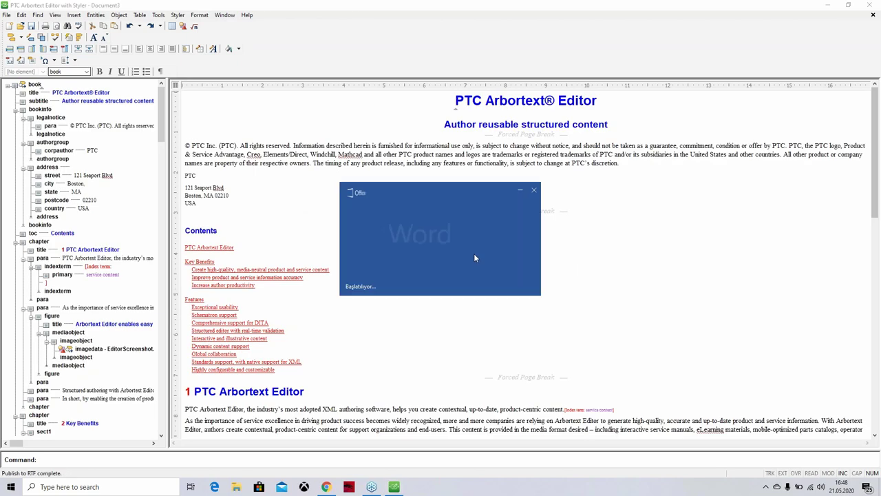
Dismiss the Office account prompt, review the pages of the published RTF in Word, and close Word
{"action": "scroll", "coordinate": [531, 193], "scroll_direction": "down", "scroll_amount": 20}
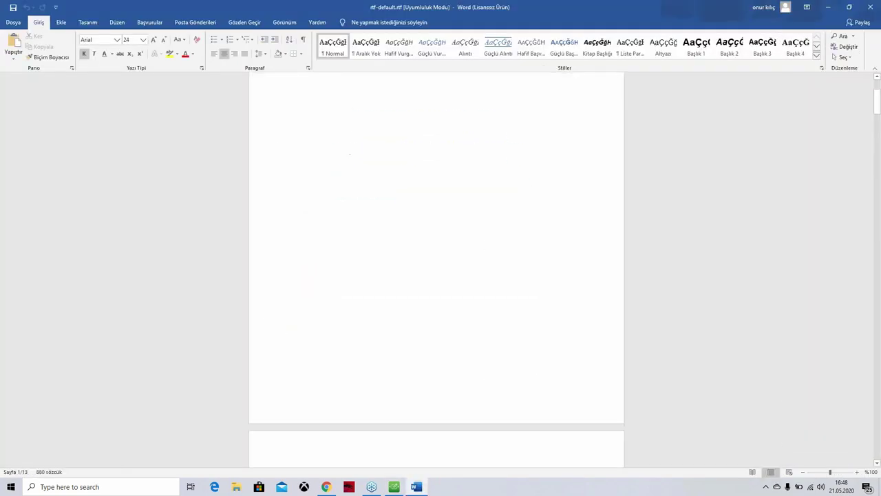
{"action": "scroll", "coordinate": [470, 224], "scroll_direction": "down", "scroll_amount": 10}
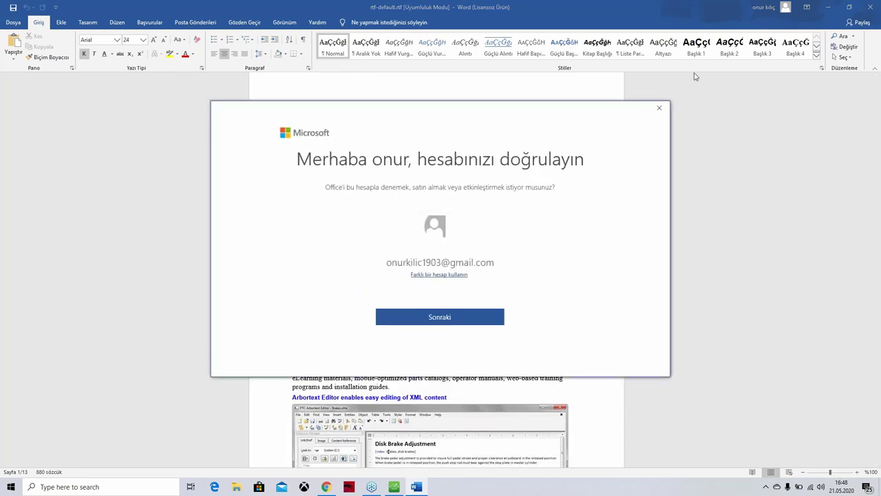
{"action": "left_click", "coordinate": [658, 108]}
{"action": "scroll", "coordinate": [452, 256], "scroll_direction": "down", "scroll_amount": 3}
{"action": "scroll", "coordinate": [365, 275], "scroll_direction": "down", "scroll_amount": 4}
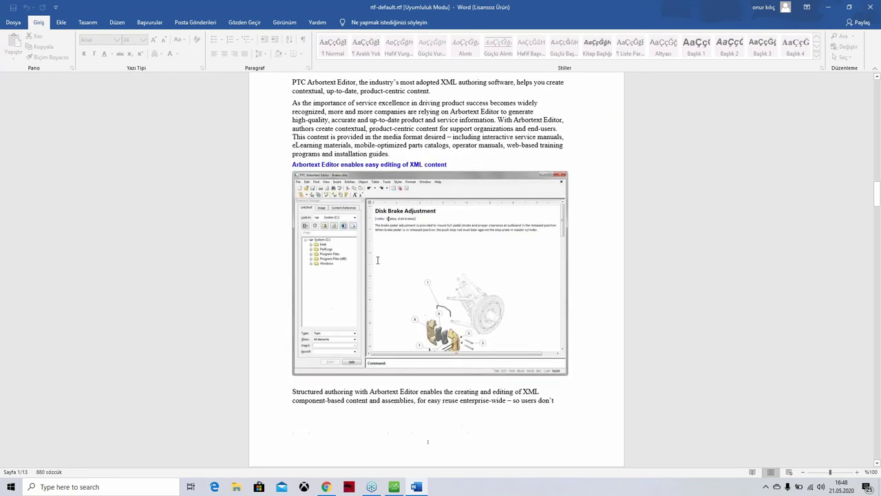
{"action": "scroll", "coordinate": [386, 259], "scroll_direction": "up", "scroll_amount": 3}
{"action": "scroll", "coordinate": [402, 262], "scroll_direction": "down", "scroll_amount": 1}
{"action": "scroll", "coordinate": [413, 276], "scroll_direction": "down", "scroll_amount": 20}
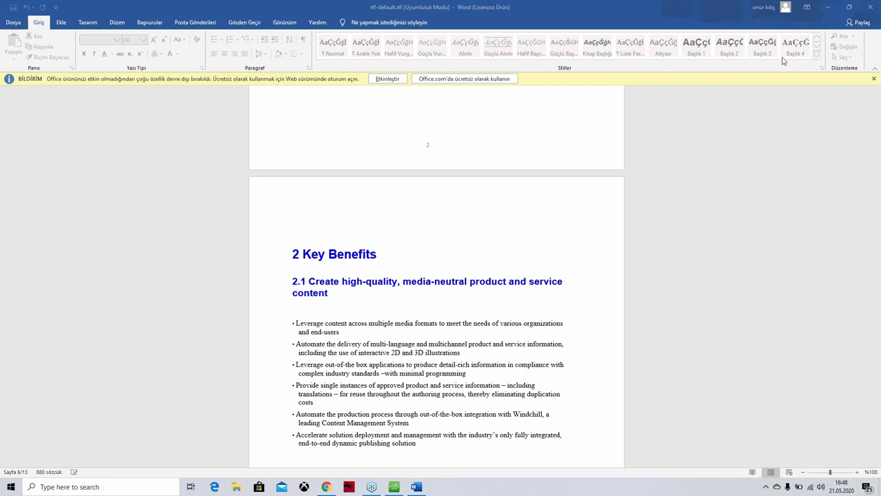
{"action": "left_click", "coordinate": [873, 6]}
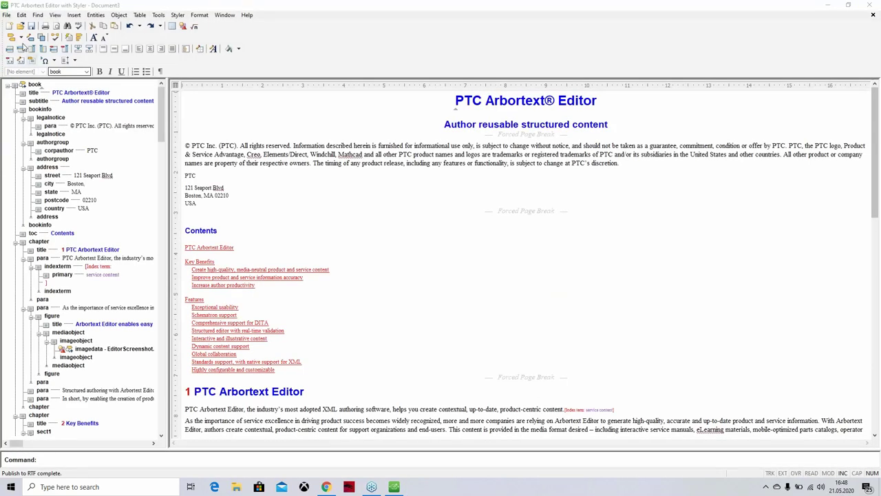
{"action": "left_click", "coordinate": [6, 15]}
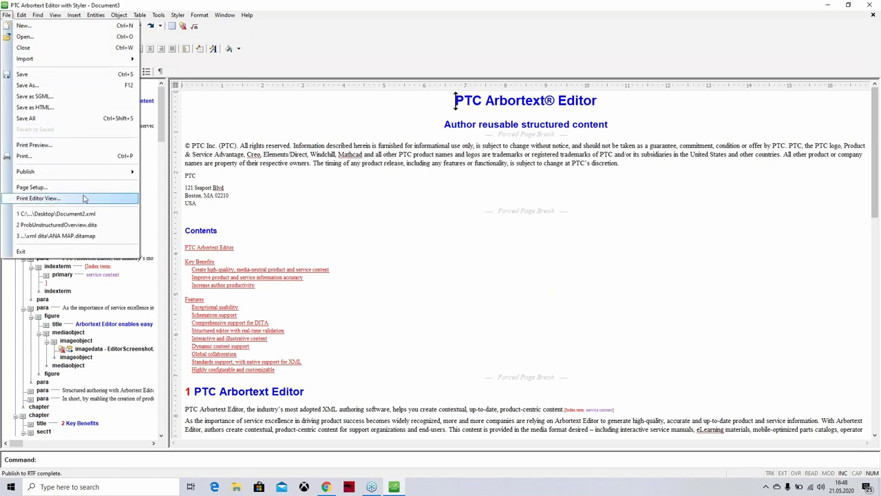
{"action": "mouse_move", "coordinate": [90, 177]}
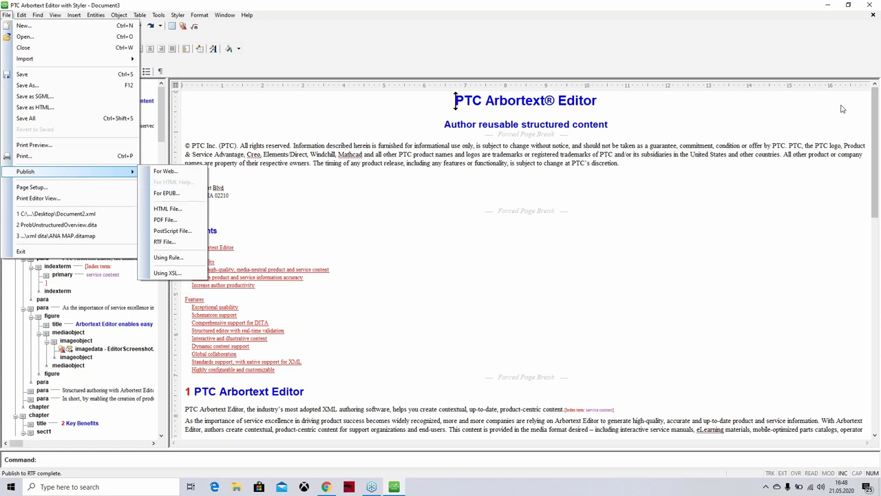
{"action": "left_click", "coordinate": [873, 39]}
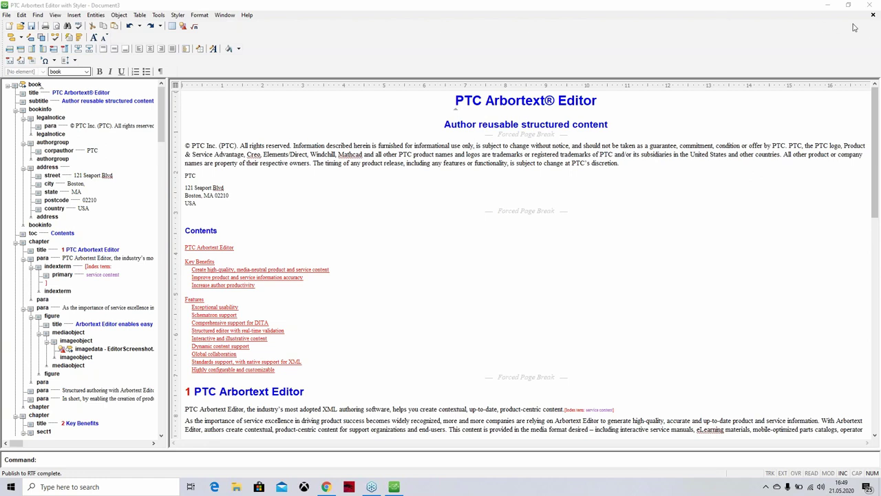
Close the DocBook document and create a new DITA Map from the DITA Technical Content category's sample
{"action": "left_click", "coordinate": [873, 15]}
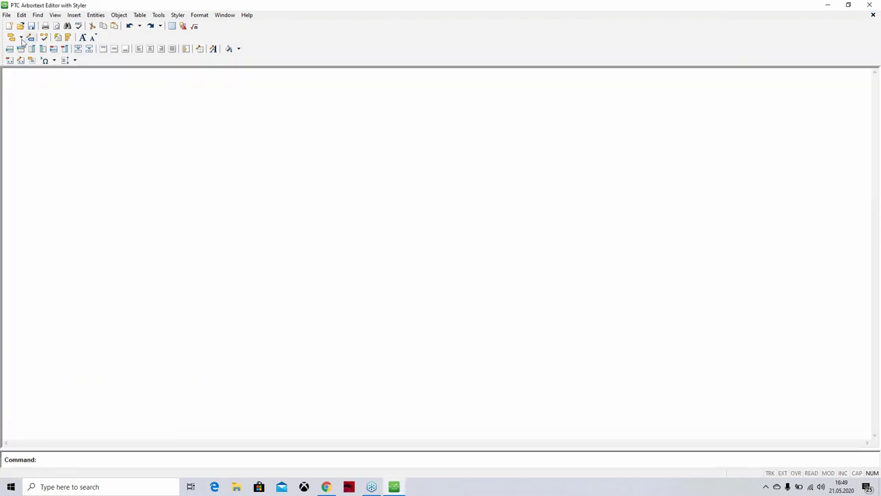
{"action": "left_click", "coordinate": [6, 15]}
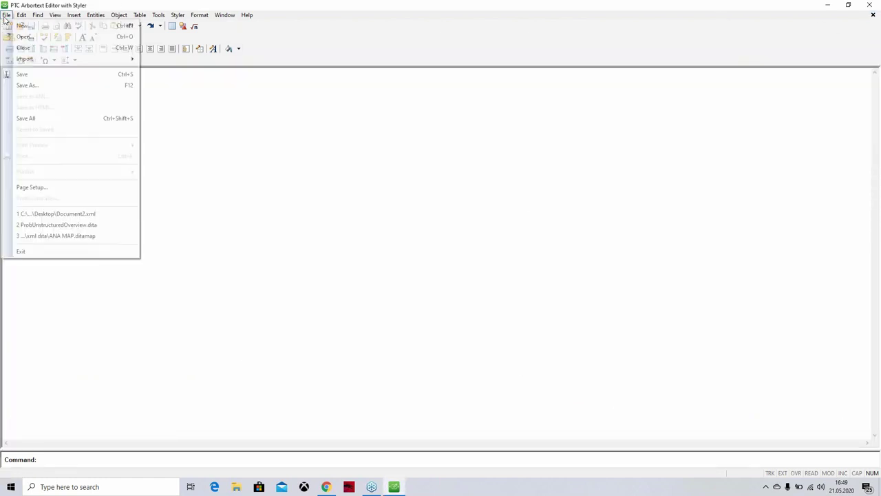
{"action": "left_click", "coordinate": [266, 75]}
{"action": "left_click", "coordinate": [9, 26]}
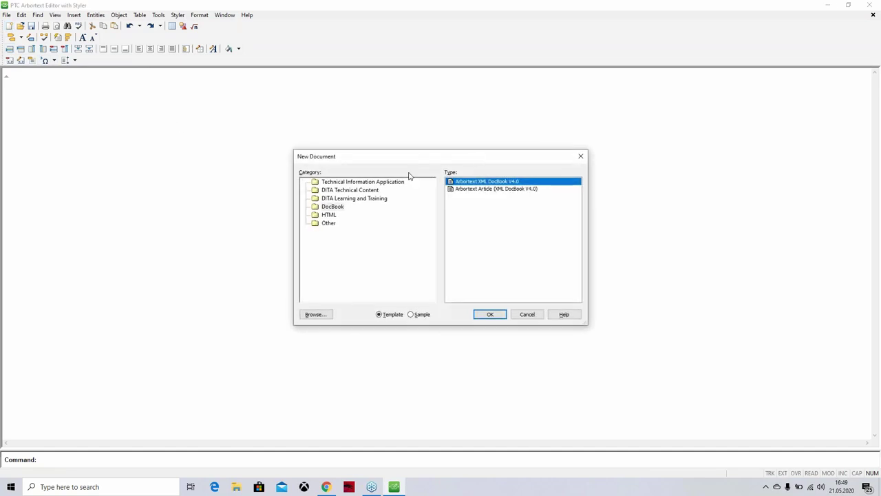
{"action": "left_click", "coordinate": [391, 183]}
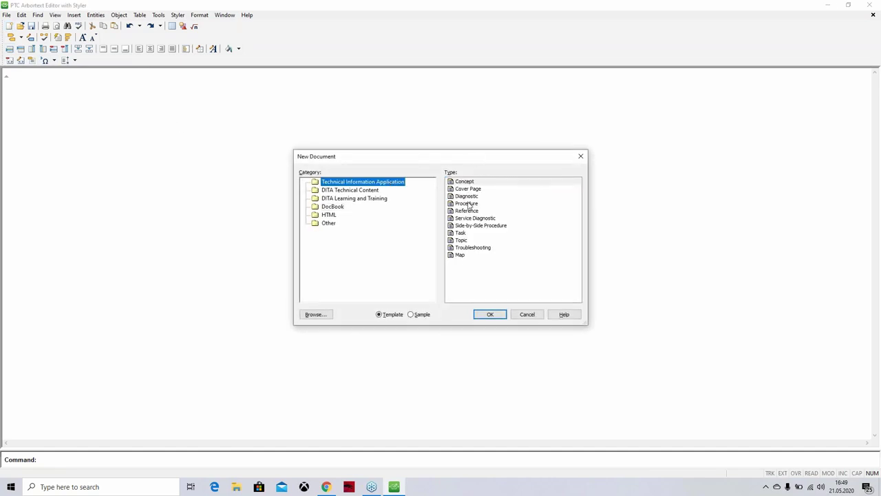
{"action": "left_click", "coordinate": [375, 191]}
{"action": "left_click", "coordinate": [471, 190]}
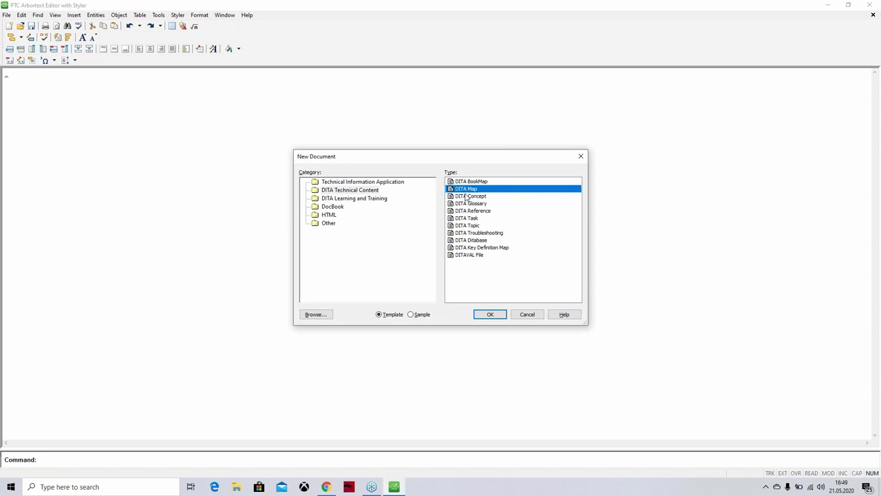
{"action": "left_click", "coordinate": [413, 314]}
{"action": "left_click", "coordinate": [479, 315]}
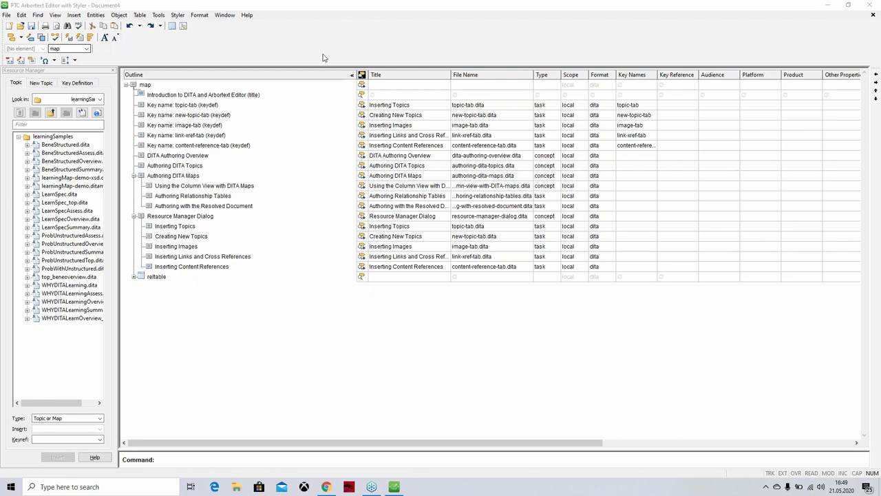
Open the link-xref-tab topic from the map's outline to view its content, and close it again
{"action": "double_click", "coordinate": [203, 135]}
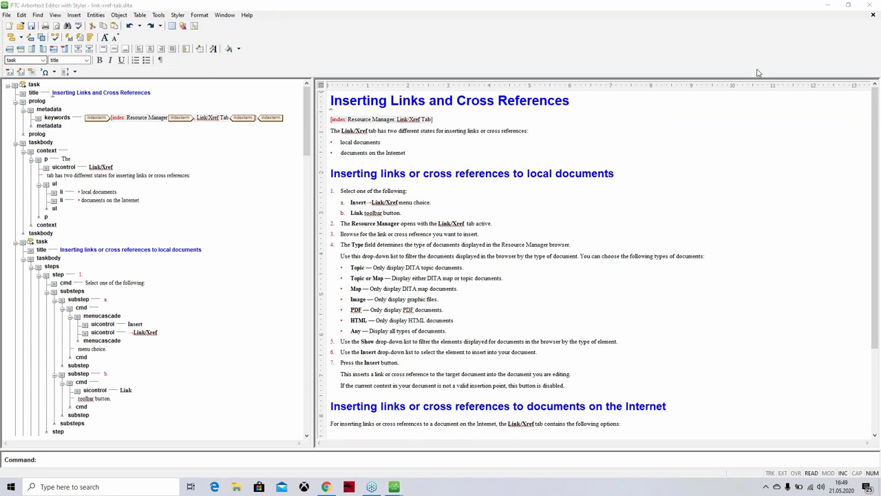
{"action": "left_click", "coordinate": [873, 14]}
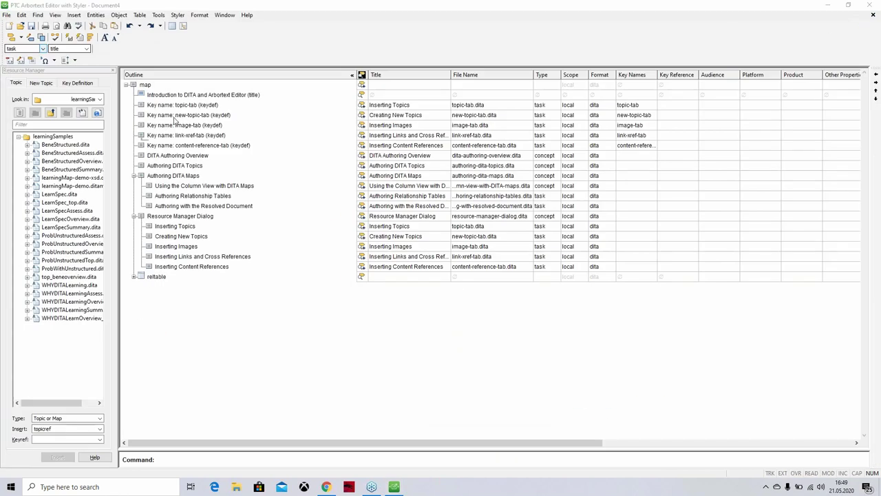
Publish the DITA map as a PDF file named pdf-default.pdf on the Desktop, replacing the existing file
{"action": "left_click", "coordinate": [6, 14]}
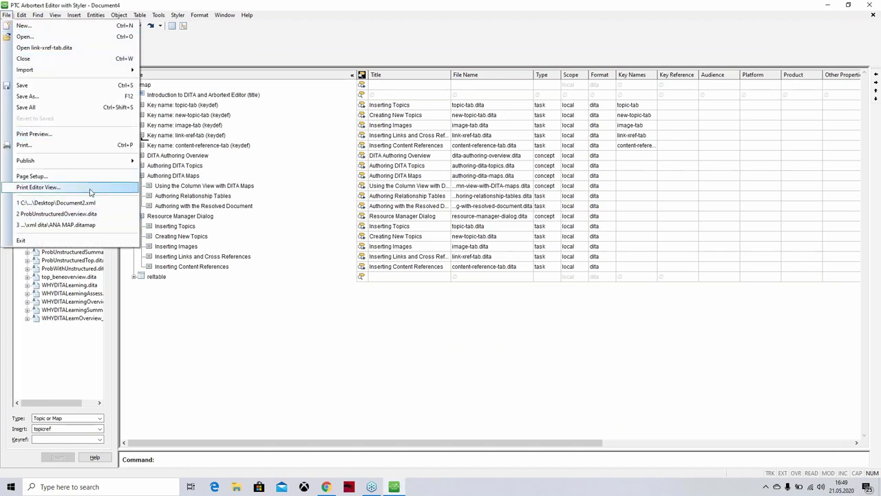
{"action": "mouse_move", "coordinate": [93, 163]}
{"action": "left_click", "coordinate": [177, 209]}
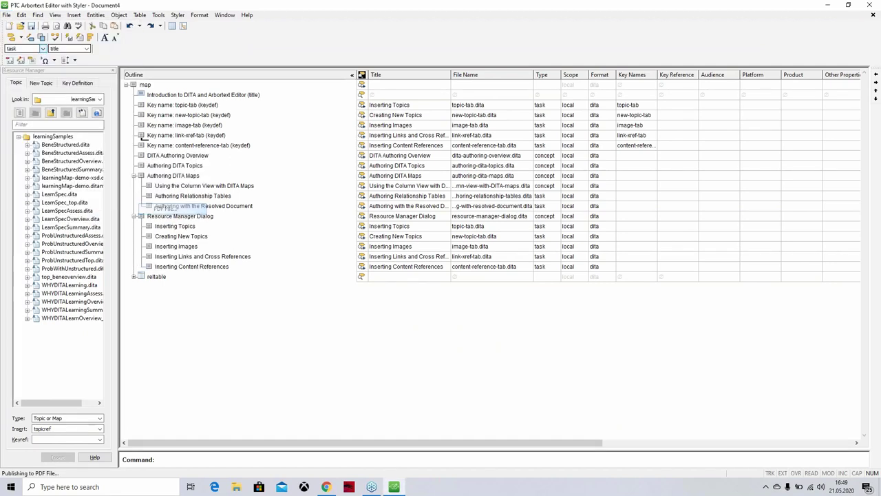
{"action": "left_click", "coordinate": [544, 167]}
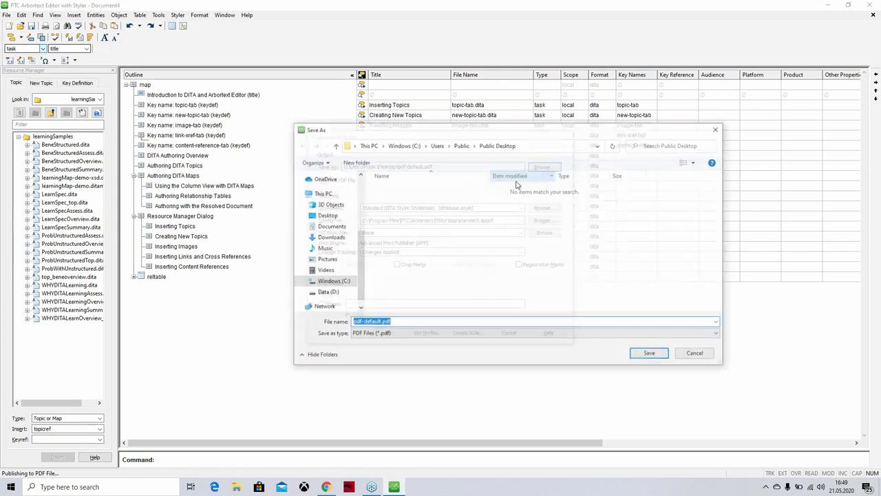
{"action": "left_click", "coordinate": [650, 354]}
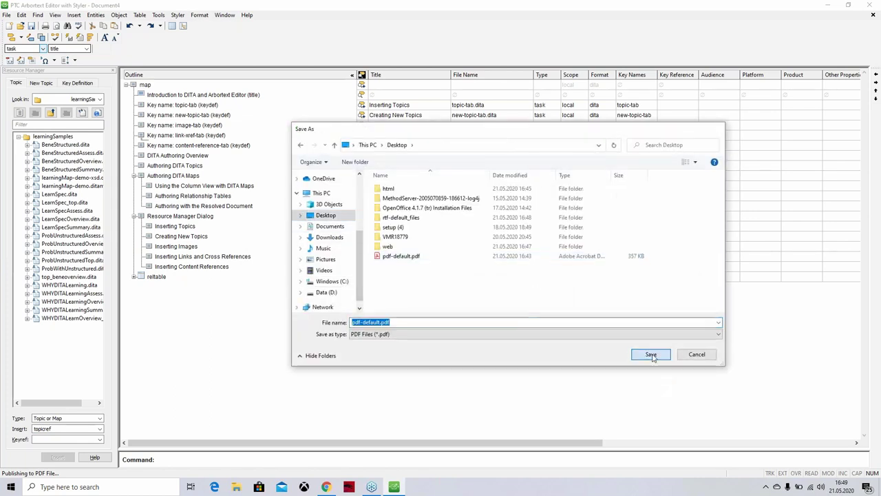
{"action": "left_click", "coordinate": [389, 332]}
{"action": "left_click", "coordinate": [468, 264]}
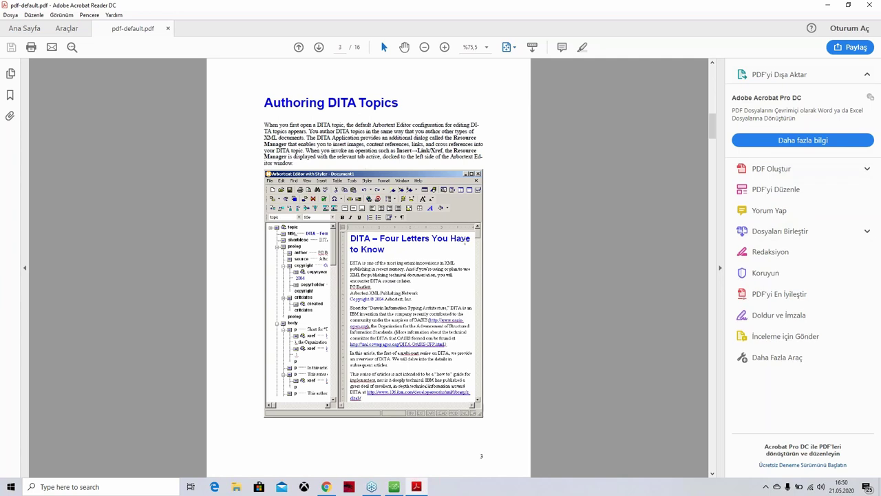
Review the pages of the published PDF, including the map authoring, Resource Manager and link insertion topics, and close the PDF reader
{"action": "scroll", "coordinate": [468, 242], "scroll_direction": "down", "scroll_amount": 2}
{"action": "scroll", "coordinate": [470, 235], "scroll_direction": "down", "scroll_amount": 1}
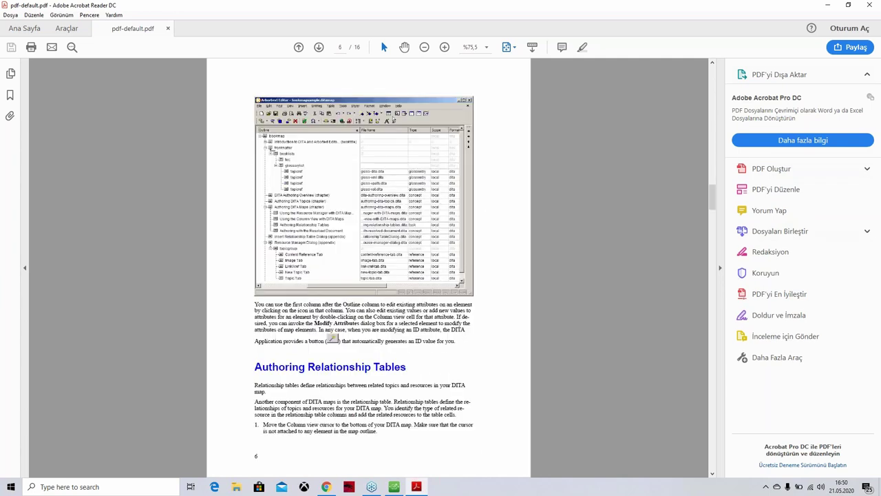
{"action": "scroll", "coordinate": [368, 265], "scroll_direction": "up", "scroll_amount": 3}
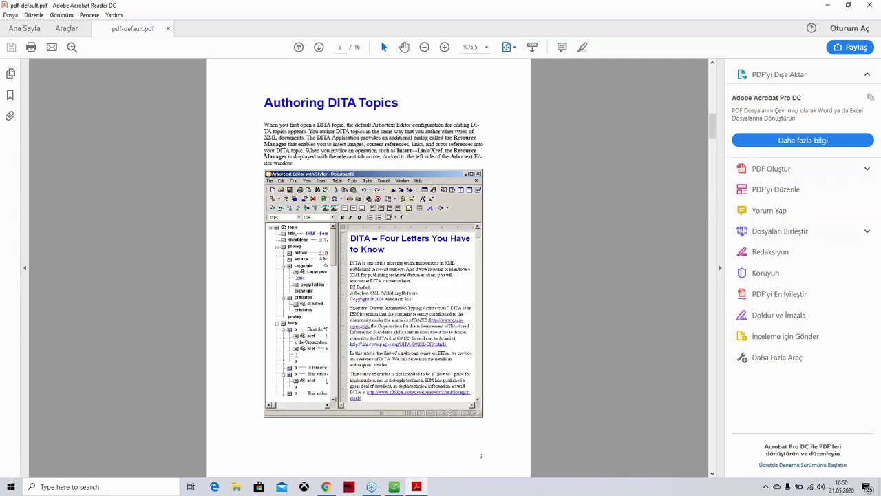
{"action": "scroll", "coordinate": [368, 265], "scroll_direction": "down", "scroll_amount": 2}
{"action": "scroll", "coordinate": [471, 229], "scroll_direction": "down", "scroll_amount": 1}
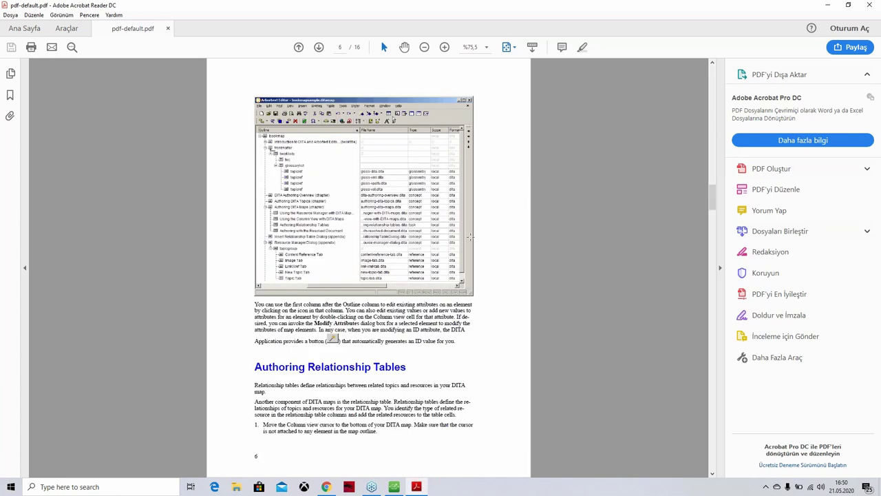
{"action": "scroll", "coordinate": [471, 236], "scroll_direction": "down", "scroll_amount": 4}
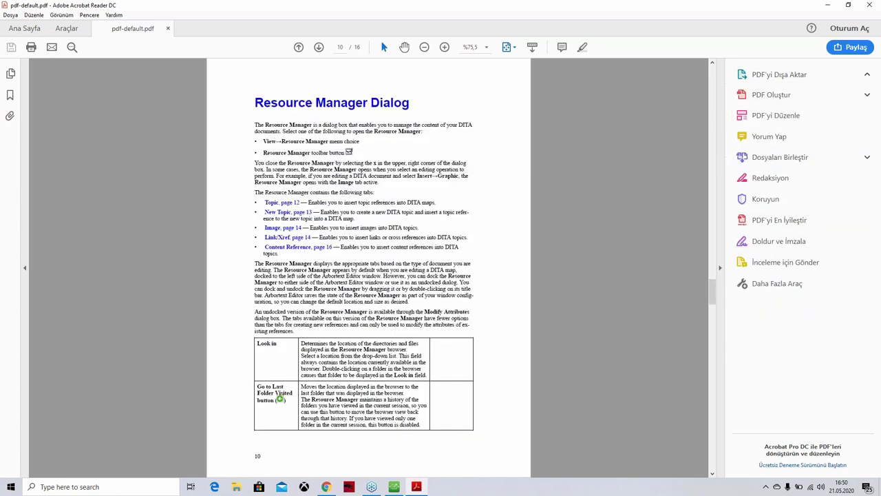
{"action": "scroll", "coordinate": [469, 239], "scroll_direction": "down", "scroll_amount": 1}
{"action": "scroll", "coordinate": [469, 239], "scroll_direction": "down", "scroll_amount": 1}
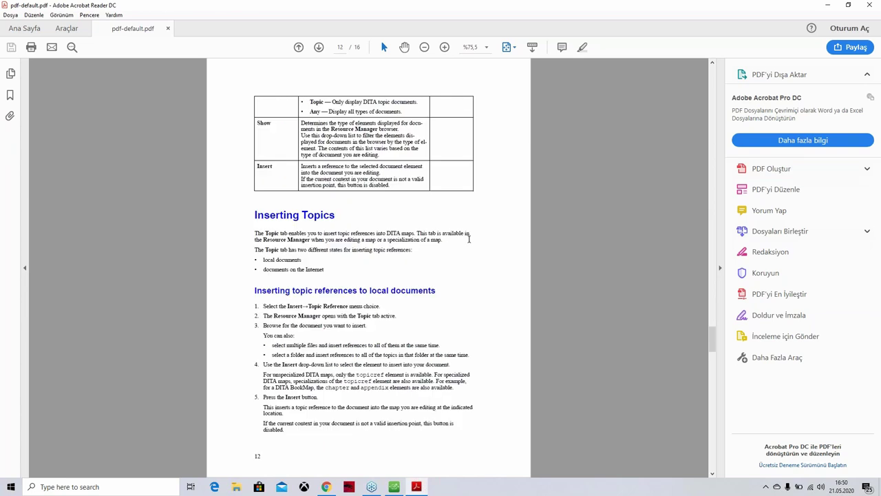
{"action": "scroll", "coordinate": [469, 238], "scroll_direction": "down", "scroll_amount": 4}
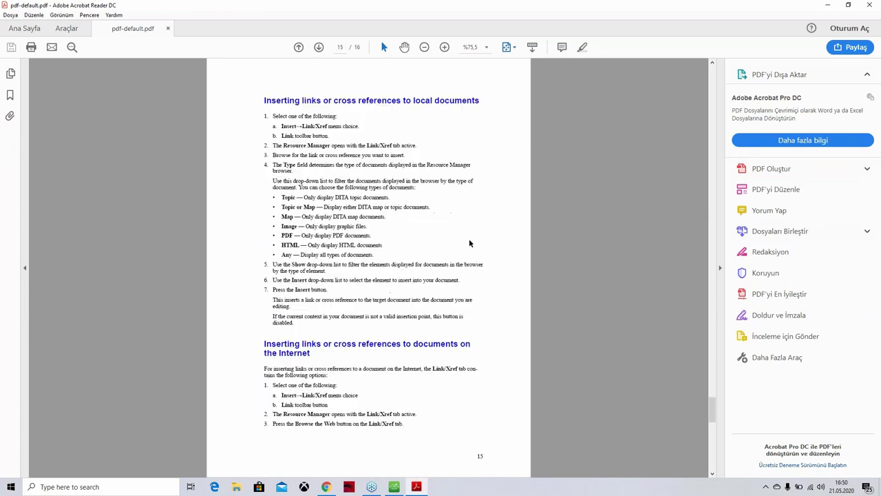
{"action": "left_click", "coordinate": [867, 5]}
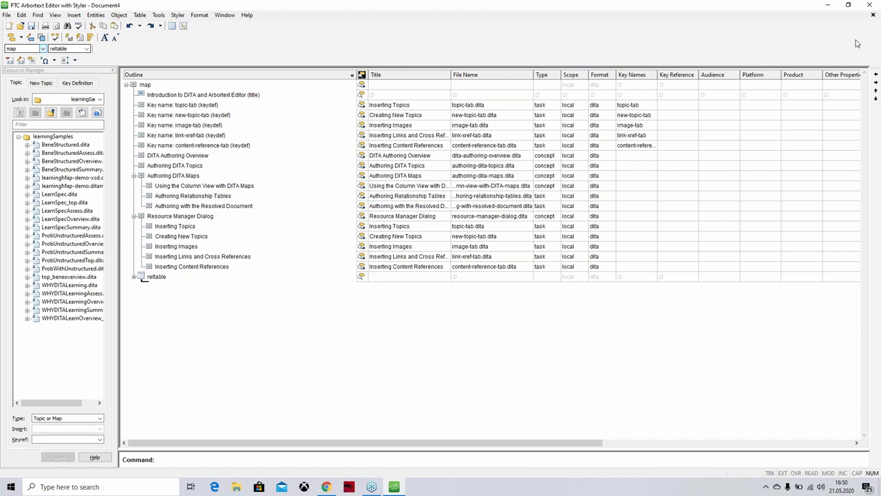
Close the DITA map and create a new Arbortext XML DocBook V4.0 document from the DocBook category's sample
{"action": "left_click", "coordinate": [872, 14]}
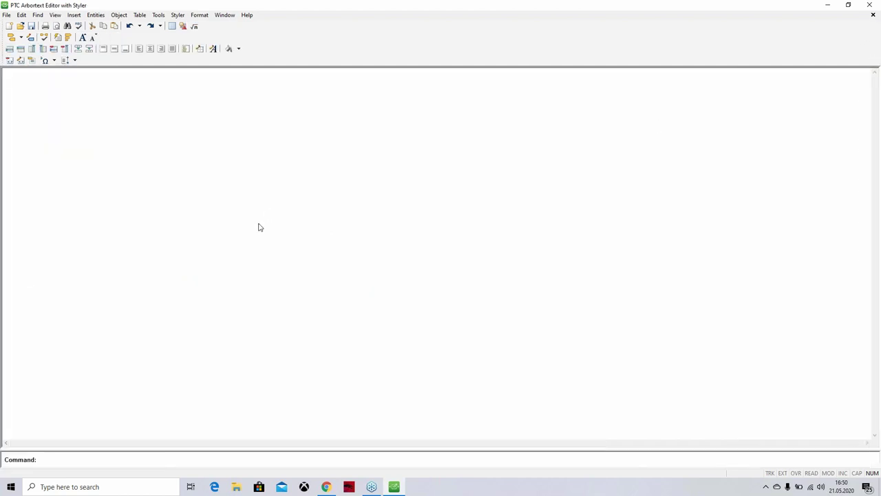
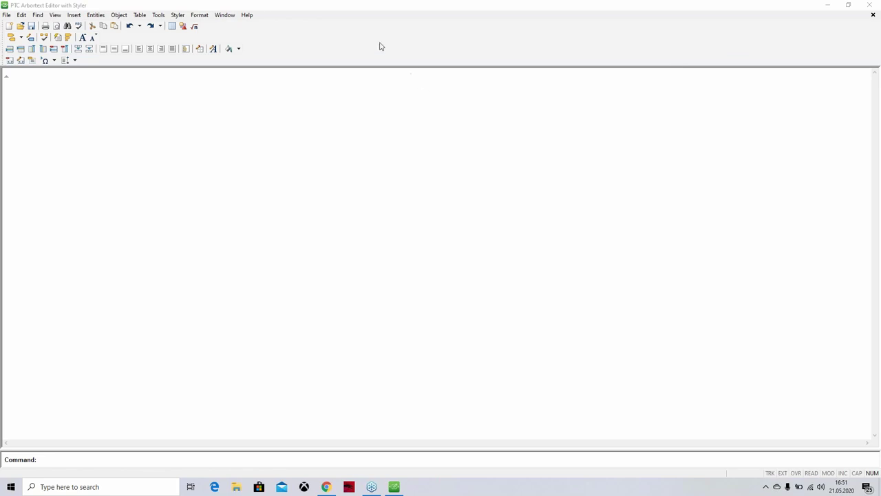
{"action": "left_click", "coordinate": [9, 26]}
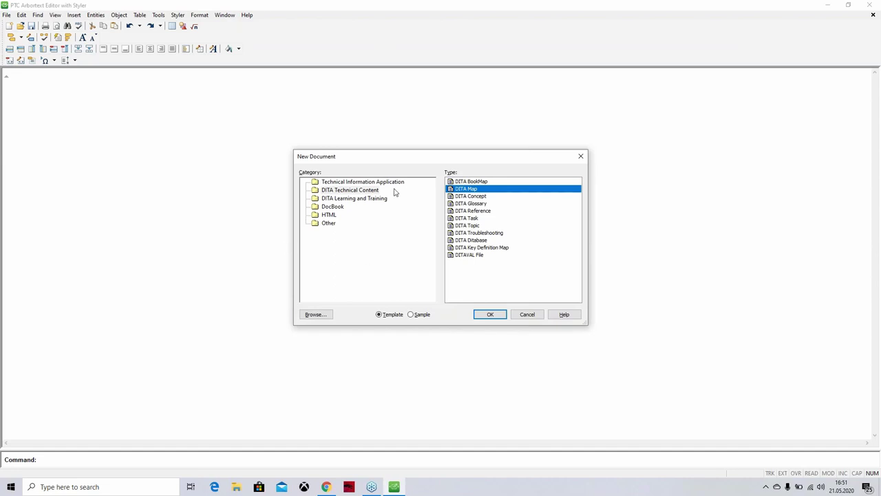
{"action": "left_click_drag", "start_coordinate": [402, 163], "coordinate": [361, 126]}
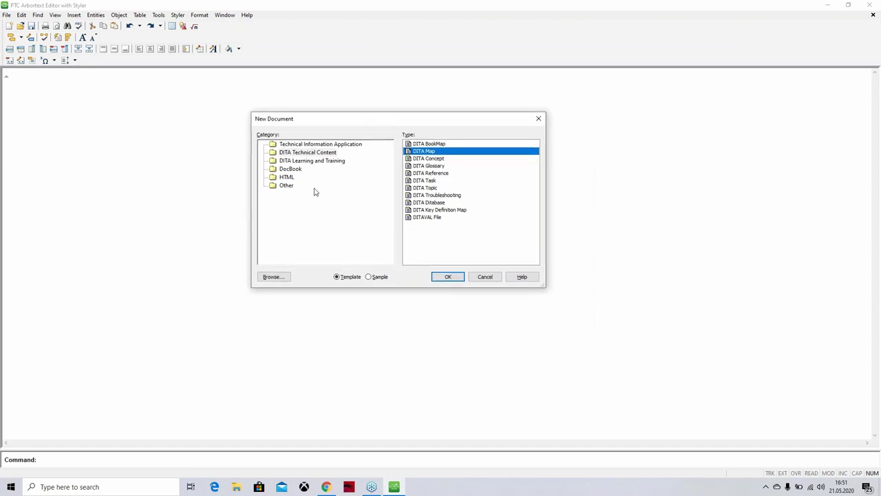
{"action": "left_click", "coordinate": [283, 171]}
{"action": "left_click", "coordinate": [448, 145]}
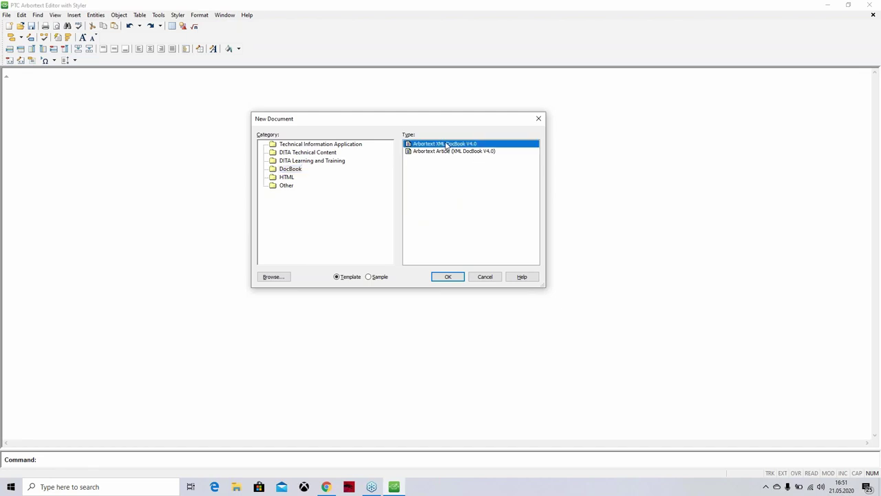
{"action": "left_click", "coordinate": [372, 276]}
{"action": "left_click", "coordinate": [448, 276]}
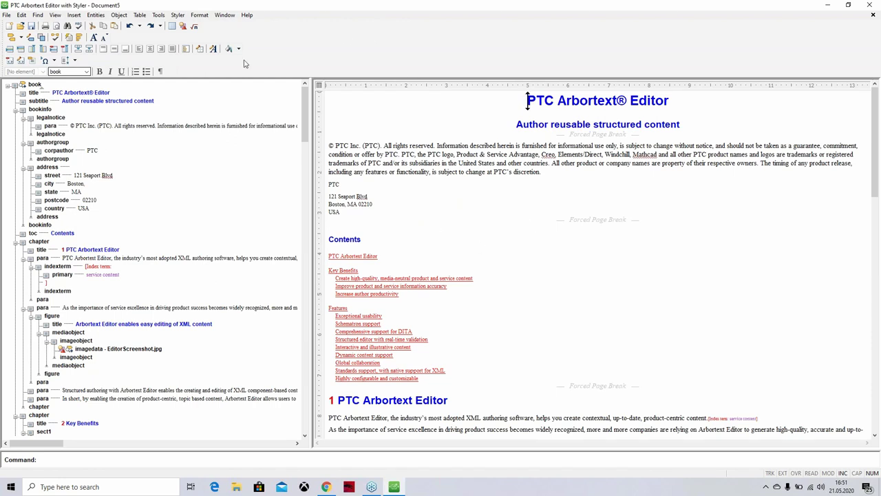
Open the 2018 Default Stylesheet in Arbortext Styler, accept the read-only notice, and move the Styler window clear
{"action": "left_click", "coordinate": [178, 14]}
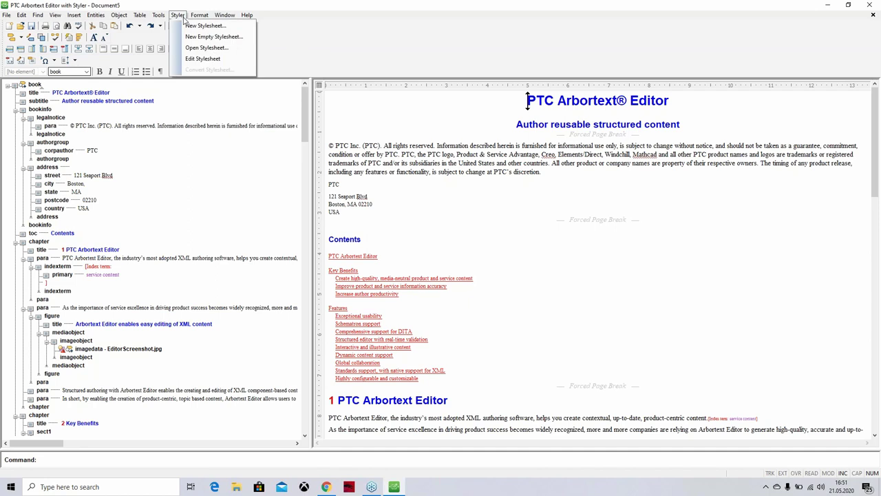
{"action": "left_click", "coordinate": [205, 48]}
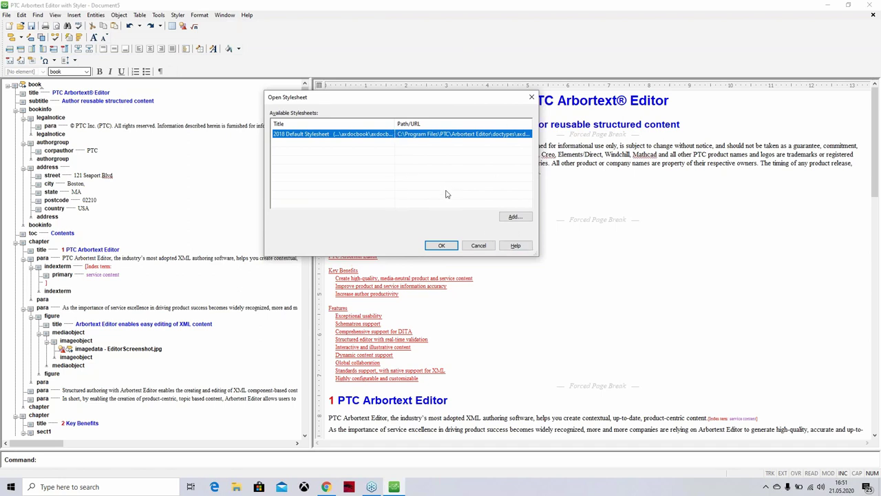
{"action": "left_click", "coordinate": [443, 245]}
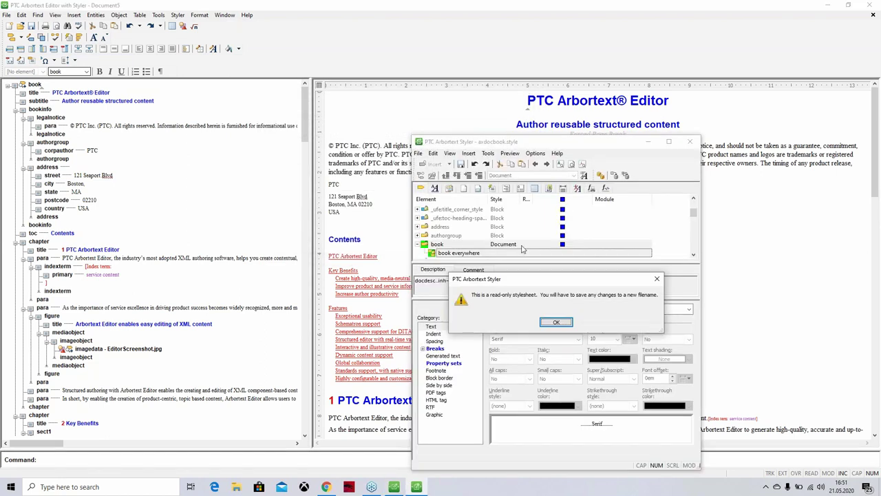
{"action": "left_click", "coordinate": [558, 323]}
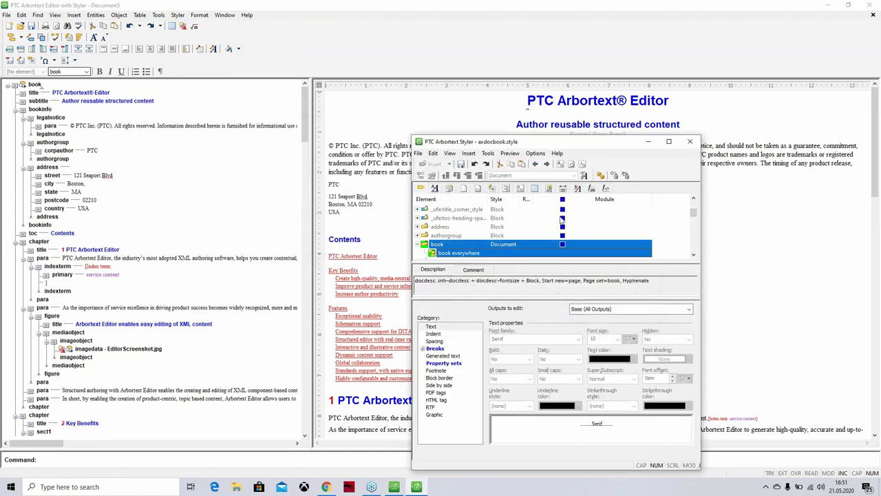
{"action": "left_click_drag", "start_coordinate": [548, 145], "coordinate": [409, 58]}
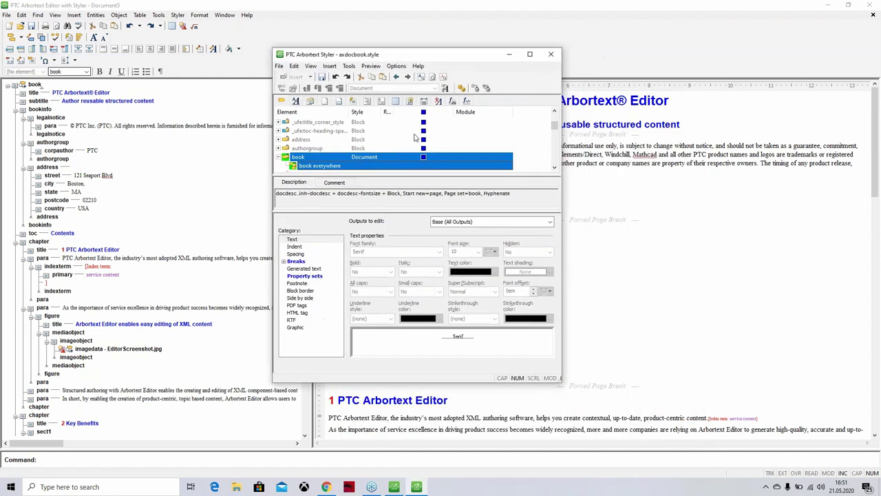
{"action": "left_click", "coordinate": [418, 286]}
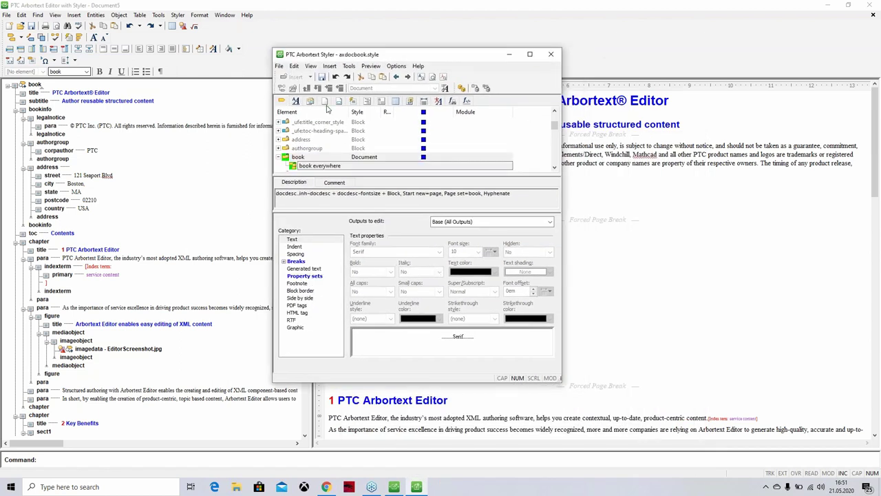
Try to save a copy of the stylesheet as axdocbook2.style in its original axdocbook doctype folder
{"action": "left_click", "coordinate": [279, 65]}
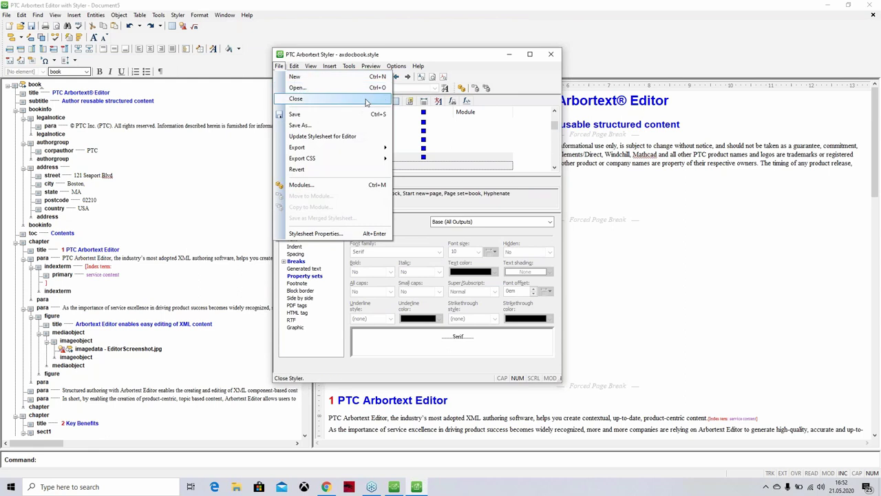
{"action": "left_click", "coordinate": [326, 127]}
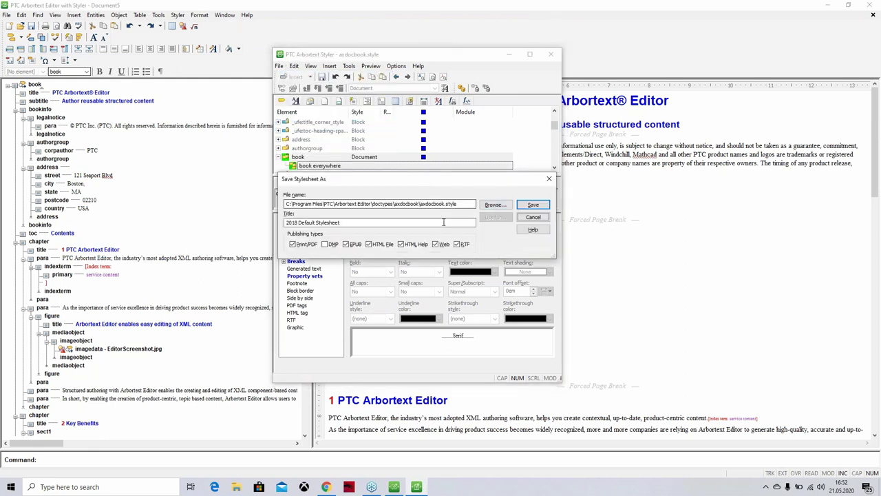
{"action": "left_click", "coordinate": [441, 203]}
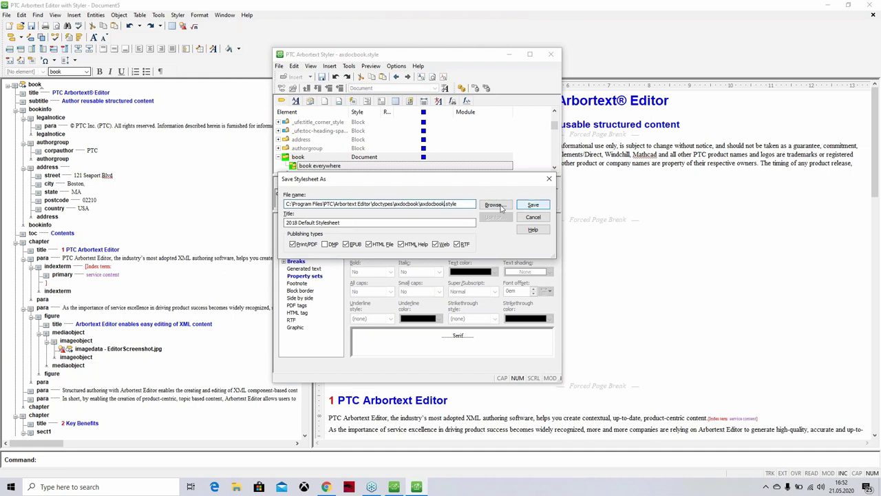
{"action": "type", "text": "2"}
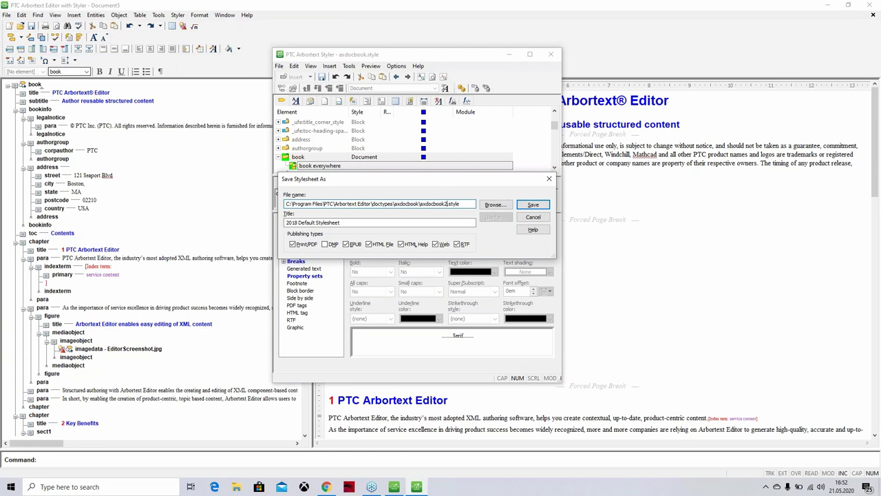
{"action": "left_click", "coordinate": [528, 205]}
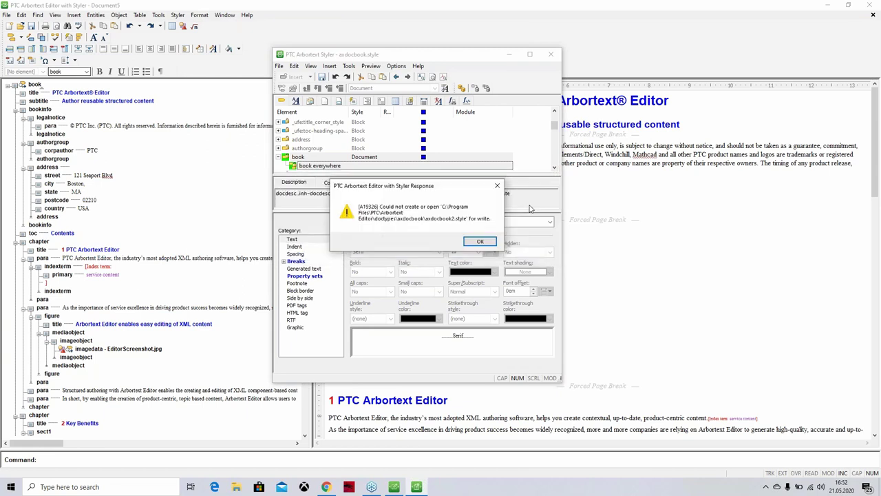
{"action": "left_click", "coordinate": [480, 242]}
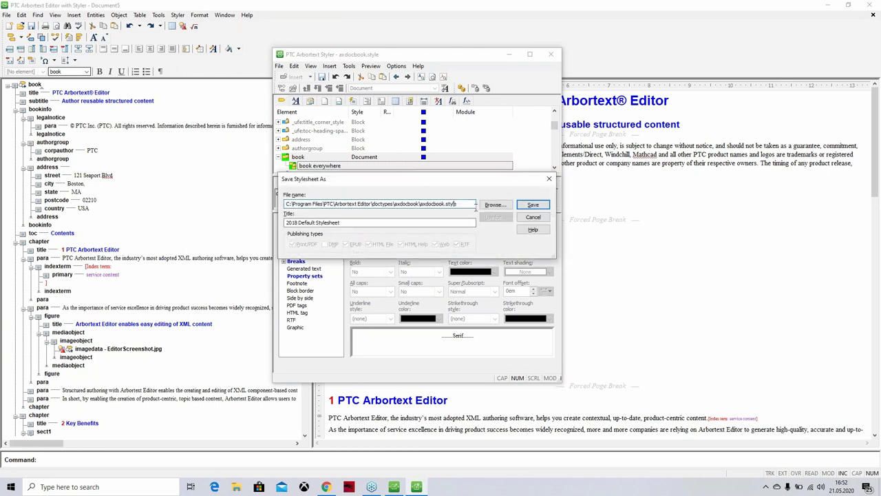
Save the stylesheet copy as axdocbook.style on the Desktop, and reposition and enlarge the Styler window
{"action": "left_click", "coordinate": [493, 204]}
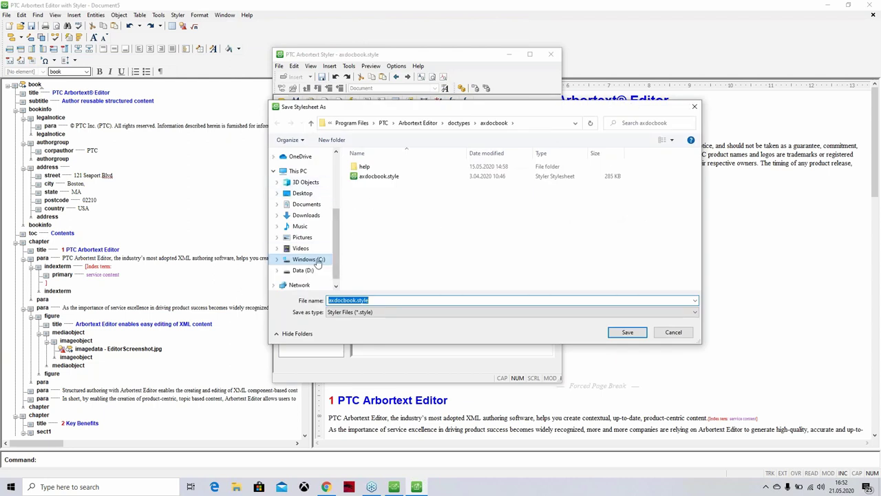
{"action": "left_click", "coordinate": [303, 193]}
{"action": "left_click", "coordinate": [626, 331]}
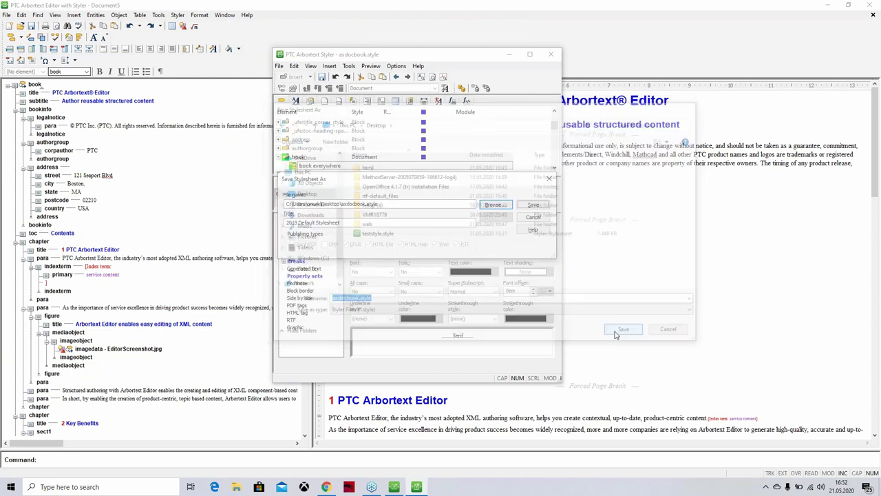
{"action": "left_click", "coordinate": [533, 205]}
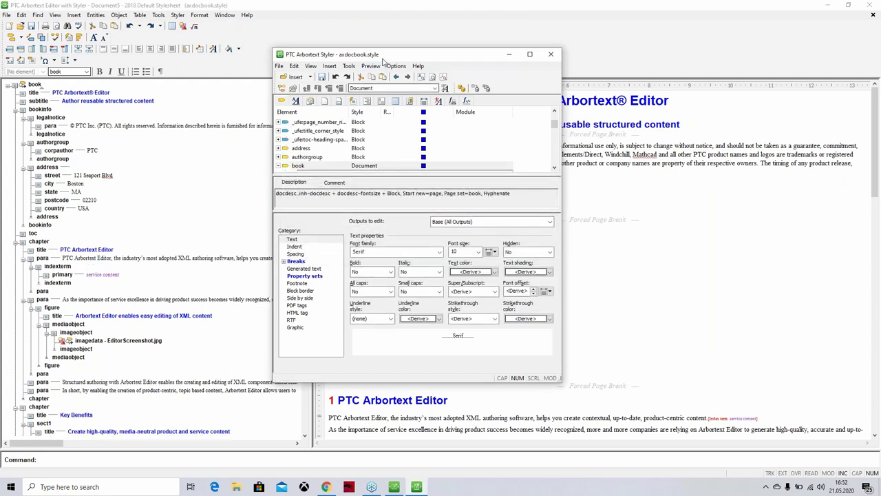
{"action": "left_click_drag", "start_coordinate": [383, 58], "coordinate": [362, 11]}
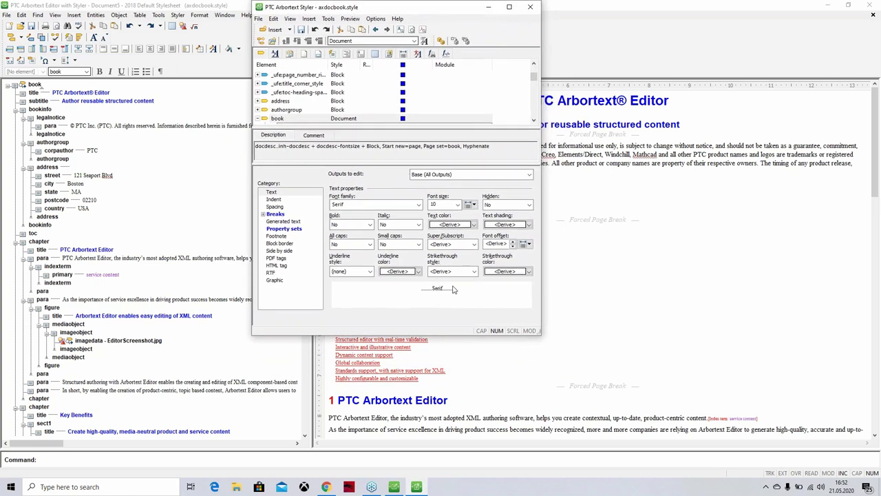
{"action": "left_click_drag", "start_coordinate": [541, 333], "coordinate": [745, 427]}
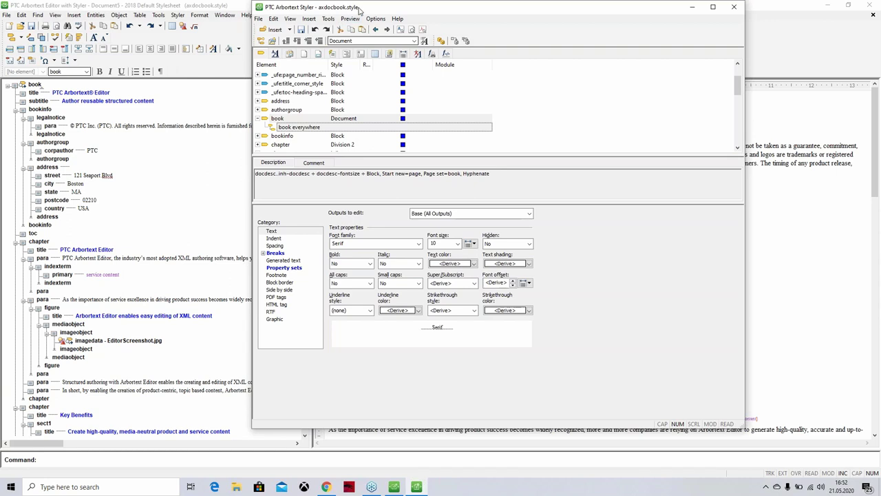
Shrink the Styler and Editor windows and arrange them side by side on the desktop
{"action": "left_click_drag", "start_coordinate": [358, 8], "coordinate": [387, 51]}
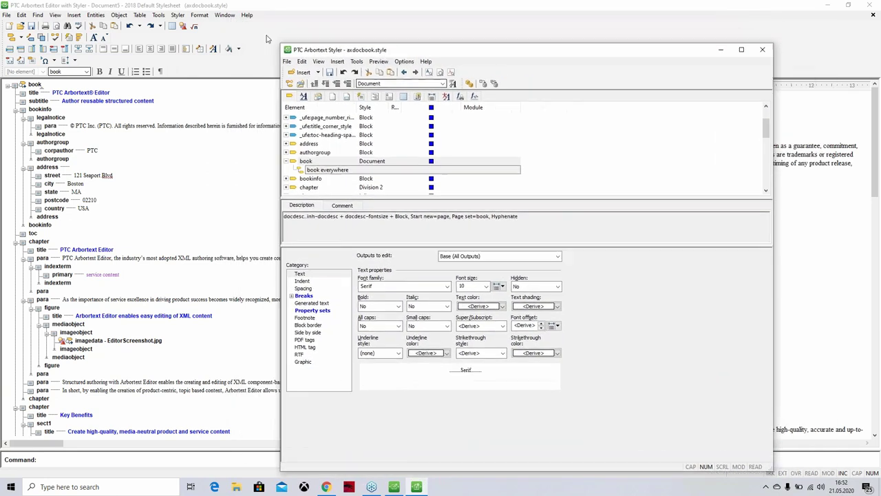
{"action": "left_click_drag", "start_coordinate": [268, 40], "coordinate": [130, 66]}
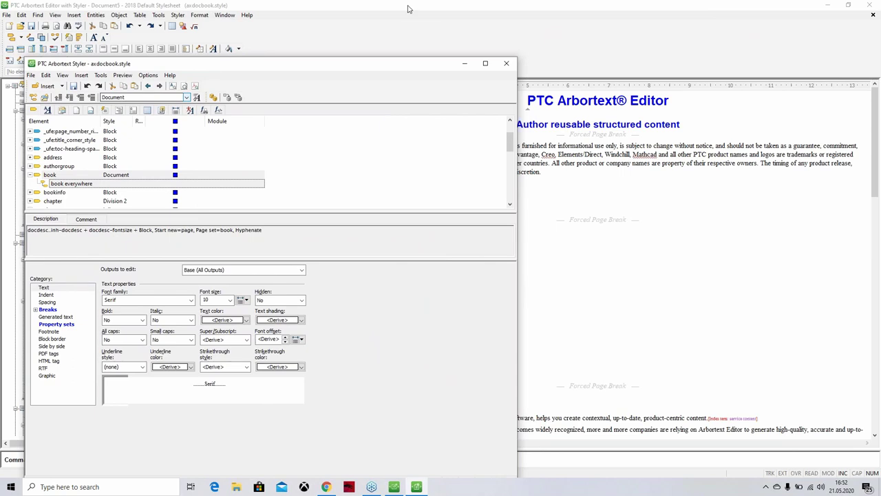
{"action": "left_click_drag", "start_coordinate": [429, 8], "coordinate": [501, 87]}
{"action": "left_click_drag", "start_coordinate": [275, 67], "coordinate": [192, 67]}
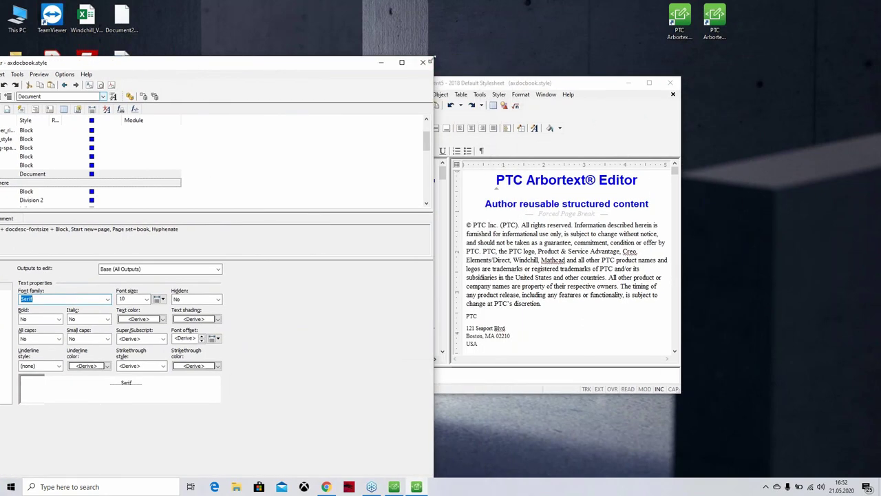
{"action": "left_click_drag", "start_coordinate": [431, 59], "coordinate": [314, 191]}
{"action": "left_click_drag", "start_coordinate": [206, 192], "coordinate": [260, 77]}
{"action": "left_click", "coordinate": [482, 79]}
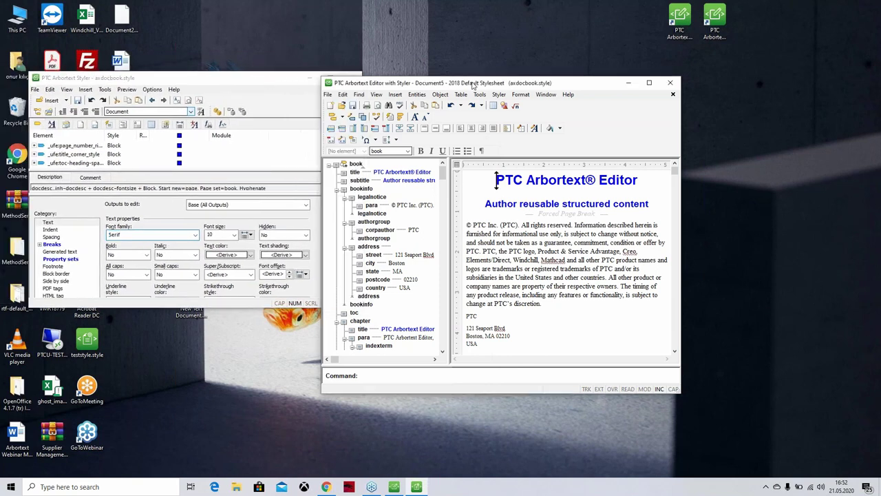
{"action": "left_click_drag", "start_coordinate": [472, 83], "coordinate": [525, 54]}
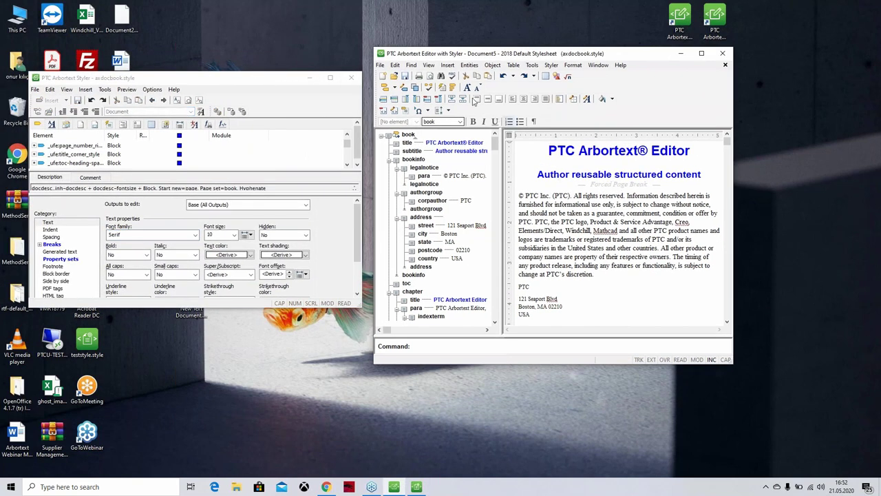
Display the element tags in the document view and place the cursor in the book title to look up its style in Styler
{"action": "left_click", "coordinate": [474, 100]}
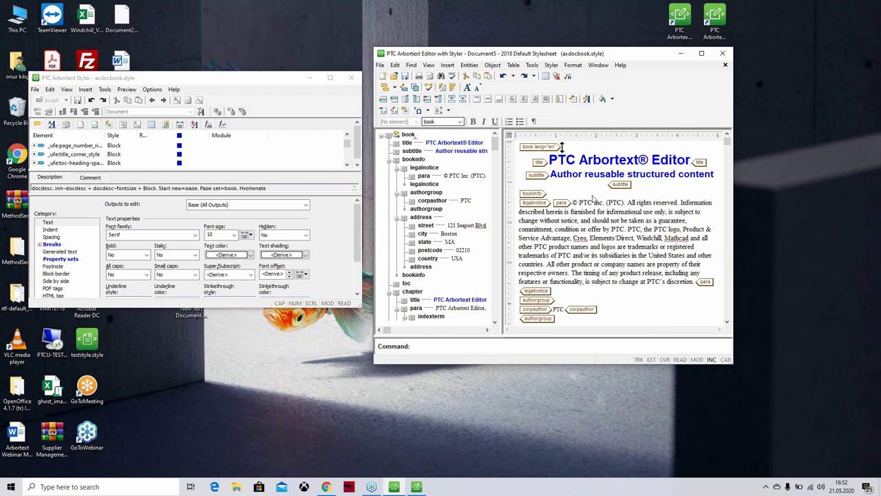
{"action": "left_click", "coordinate": [548, 162]}
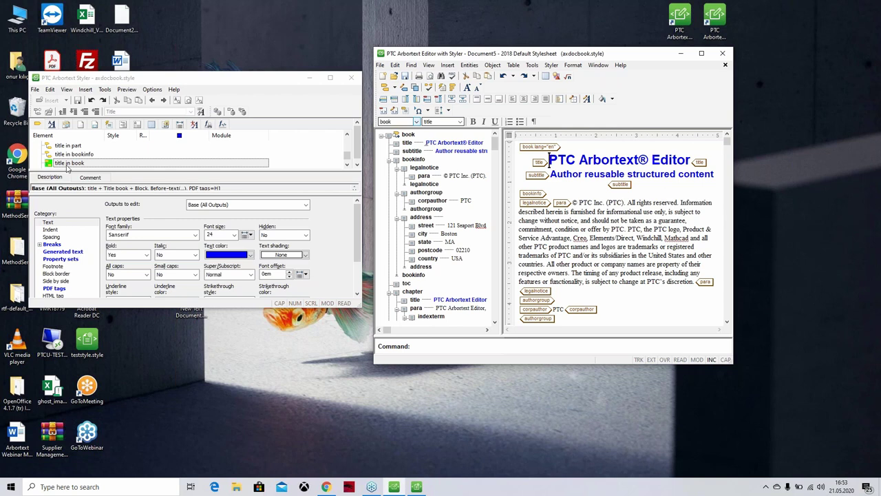
{"action": "scroll", "coordinate": [561, 204], "scroll_direction": "down", "scroll_amount": 5}
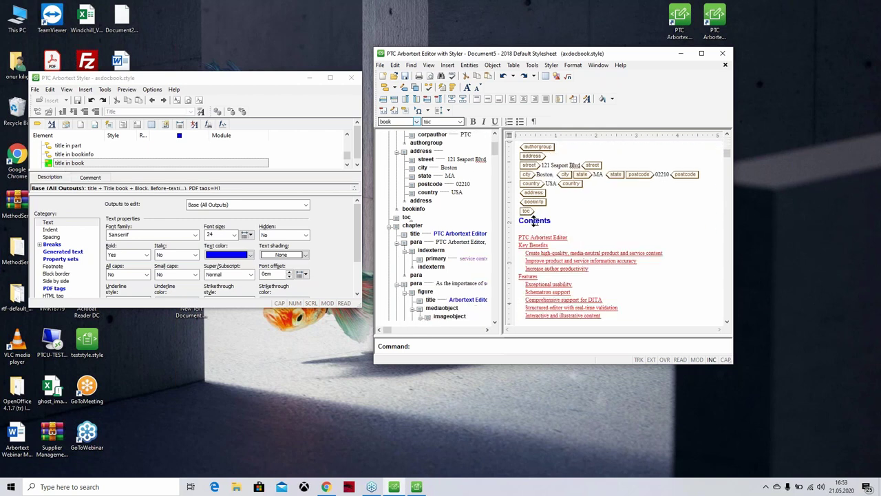
{"action": "left_click", "coordinate": [566, 246]}
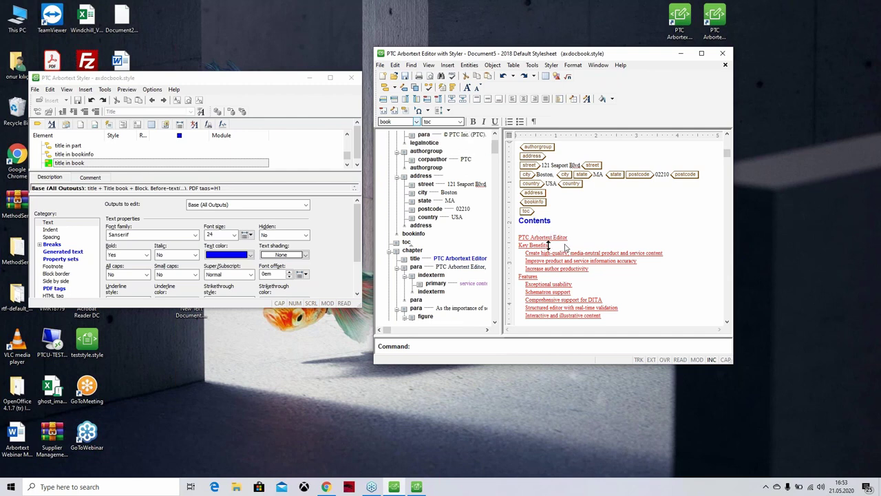
Place the cursor in the chapter title and the figure title to examine their matching contexts and text properties in Styler
{"action": "scroll", "coordinate": [586, 242], "scroll_direction": "down", "scroll_amount": 3}
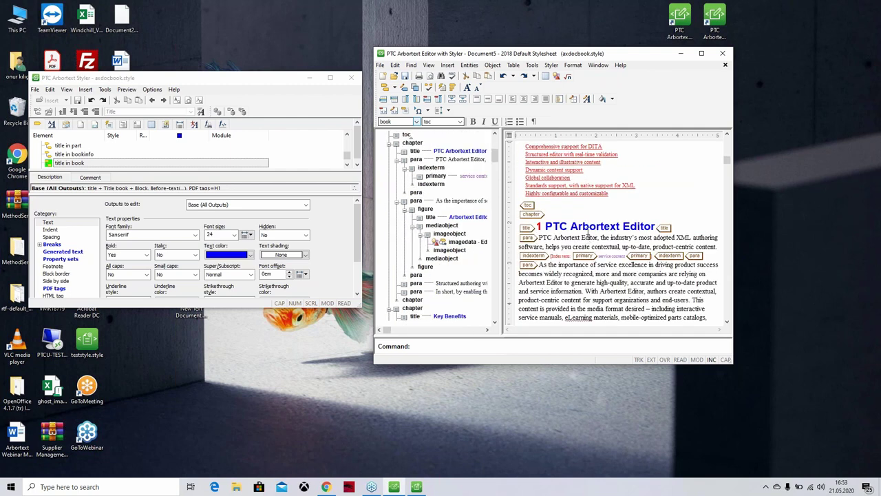
{"action": "left_click", "coordinate": [590, 227]}
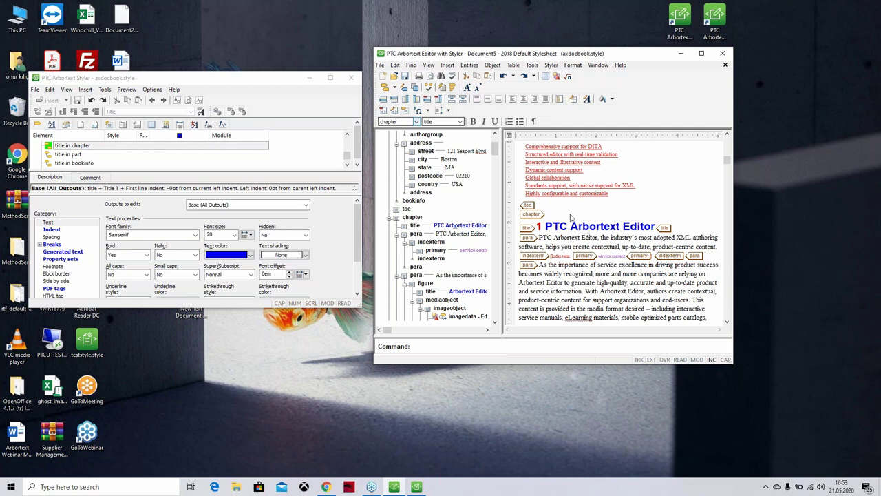
{"action": "scroll", "coordinate": [585, 230], "scroll_direction": "down", "scroll_amount": 3}
{"action": "scroll", "coordinate": [580, 232], "scroll_direction": "down", "scroll_amount": 1}
{"action": "left_click", "coordinate": [600, 173]}
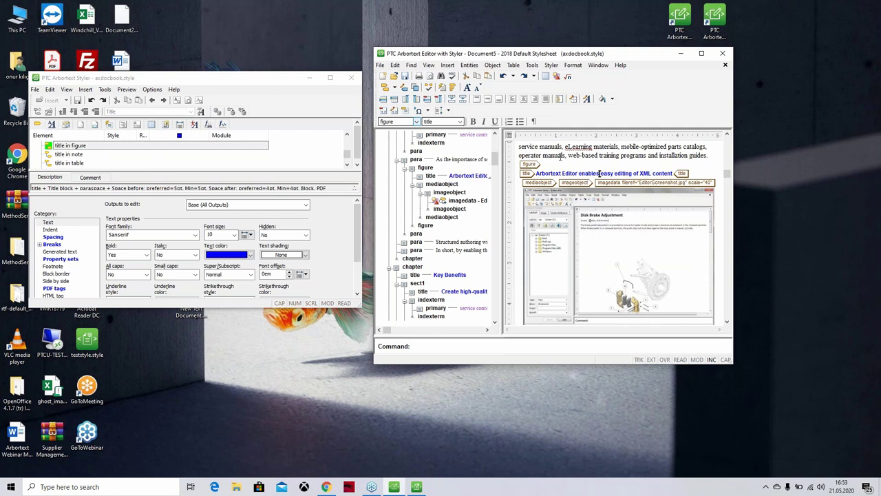
{"action": "scroll", "coordinate": [561, 157], "scroll_direction": "up", "scroll_amount": 1}
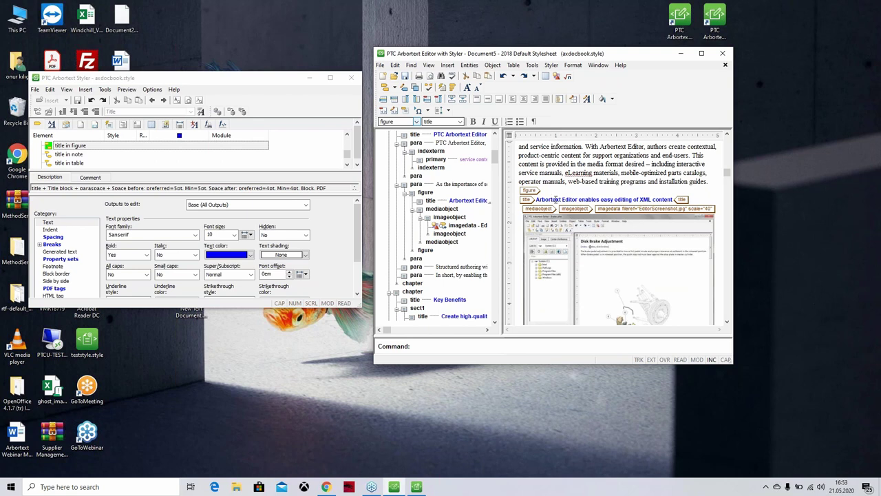
{"action": "scroll", "coordinate": [555, 198], "scroll_direction": "up", "scroll_amount": 4}
{"action": "scroll", "coordinate": [612, 239], "scroll_direction": "down", "scroll_amount": 3}
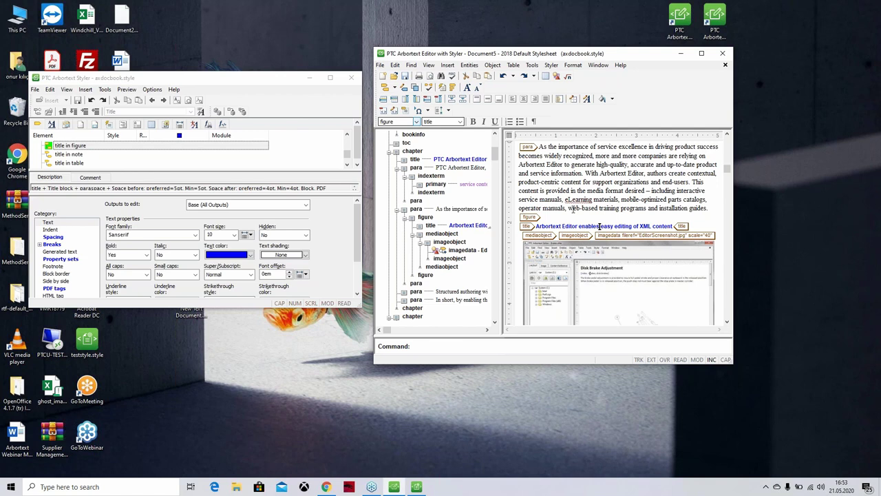
Enlarge the Styler window, move the Editor window clear of it, and maximize Styler
{"action": "left_click", "coordinate": [148, 79]}
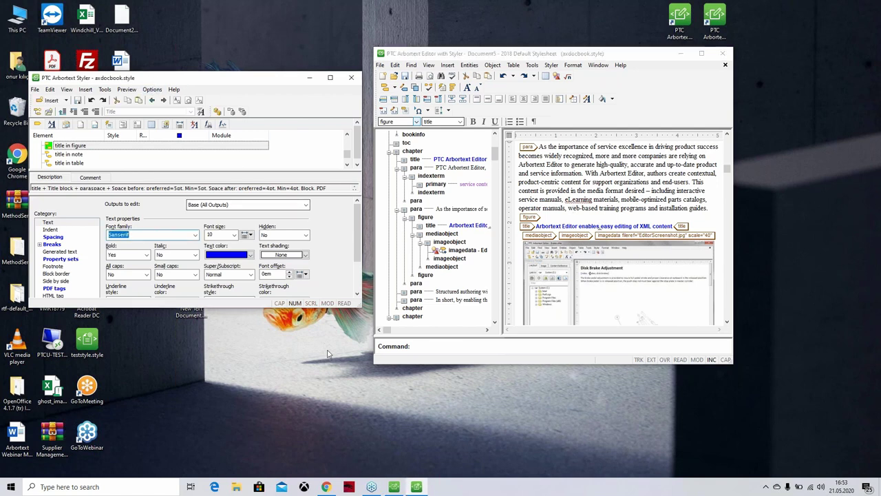
{"action": "left_click_drag", "start_coordinate": [360, 306], "coordinate": [376, 393]}
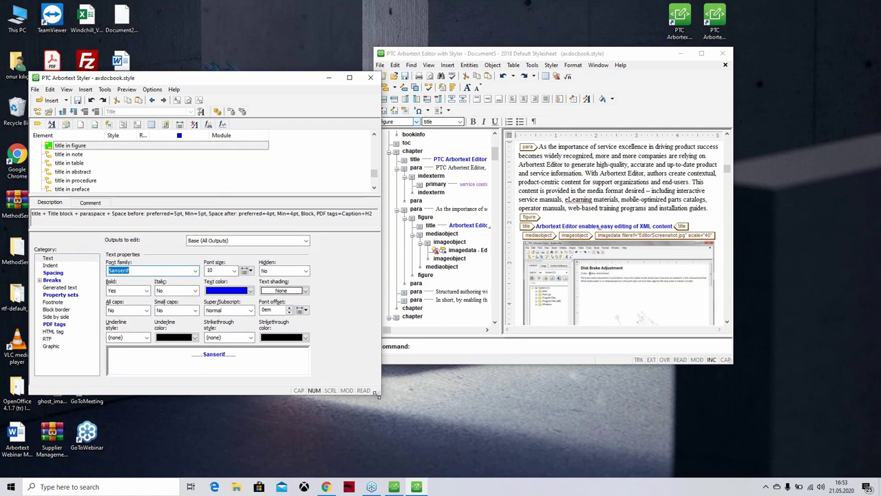
{"action": "left_click_drag", "start_coordinate": [508, 58], "coordinate": [590, 82]}
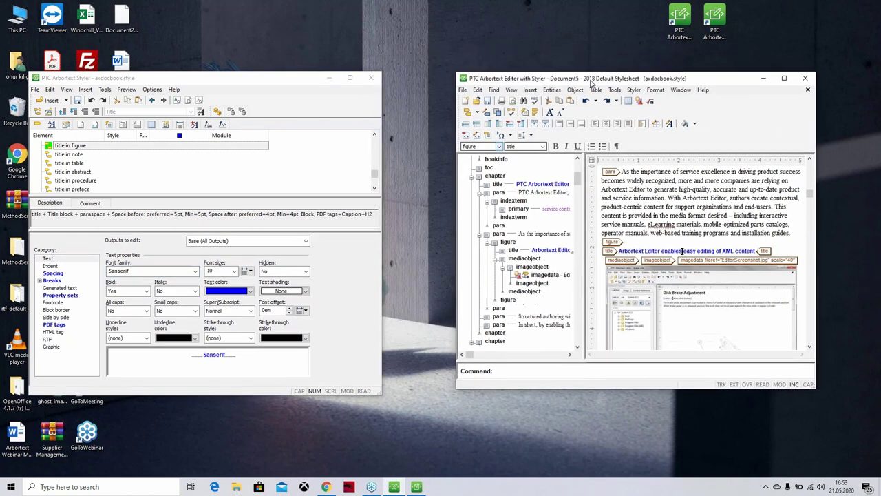
{"action": "left_click_drag", "start_coordinate": [242, 84], "coordinate": [311, 86]}
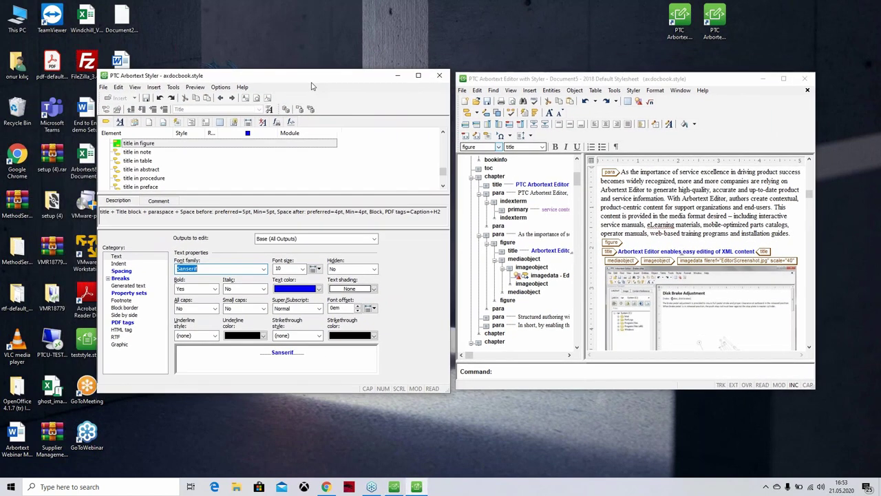
{"action": "double_click", "coordinate": [236, 78]}
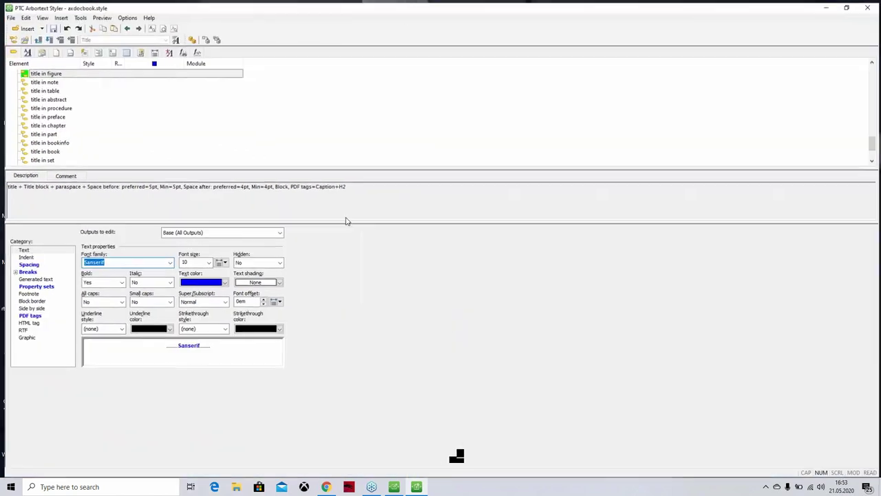
Collapse the title and book elements and look through the stylesheet's elements and their assigned styles
{"action": "scroll", "coordinate": [81, 124], "scroll_direction": "up", "scroll_amount": 10}
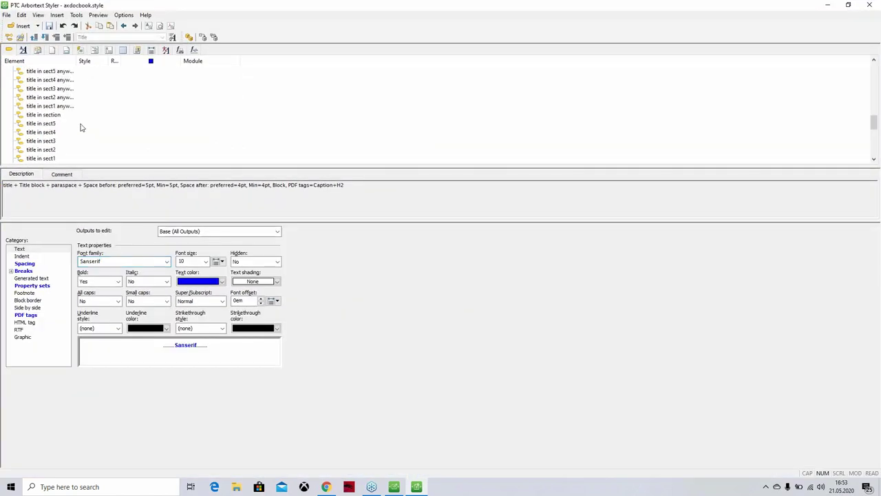
{"action": "scroll", "coordinate": [80, 124], "scroll_direction": "down", "scroll_amount": 10}
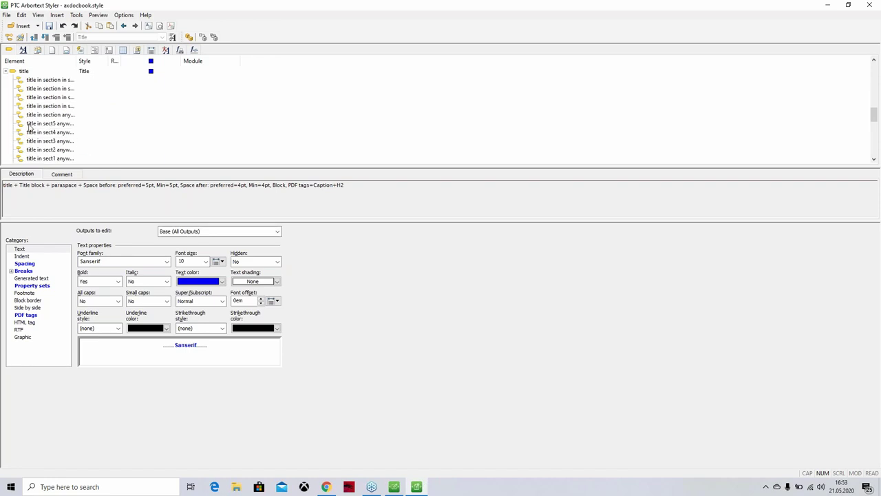
{"action": "scroll", "coordinate": [20, 124], "scroll_direction": "up", "scroll_amount": 3}
{"action": "left_click", "coordinate": [7, 123]}
{"action": "scroll", "coordinate": [114, 127], "scroll_direction": "up", "scroll_amount": 15}
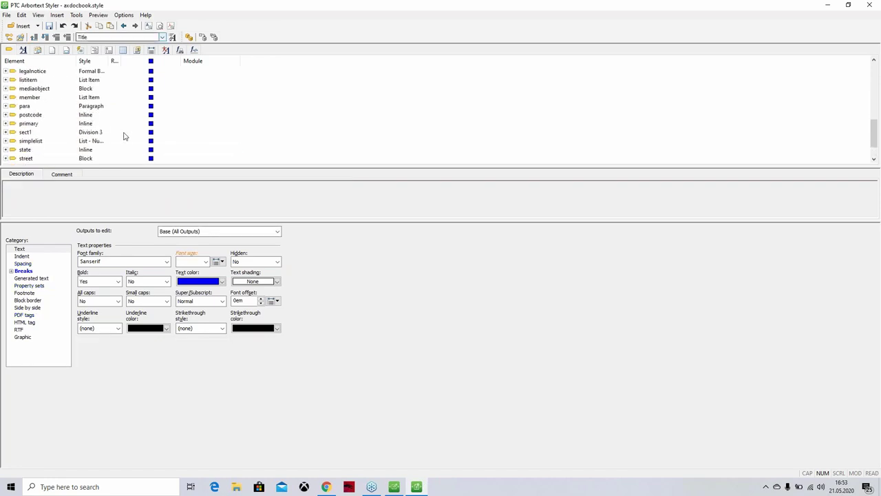
{"action": "scroll", "coordinate": [115, 114], "scroll_direction": "down", "scroll_amount": 3}
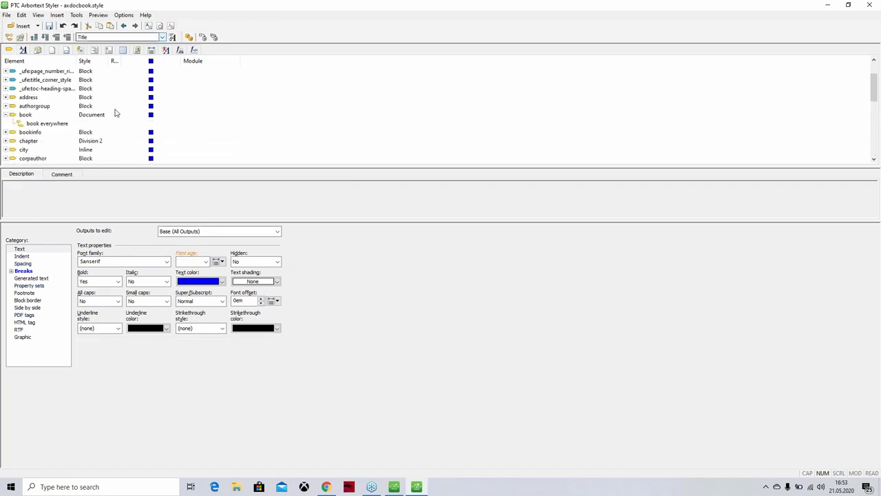
{"action": "left_click", "coordinate": [6, 114]}
{"action": "scroll", "coordinate": [76, 128], "scroll_direction": "down", "scroll_amount": 1}
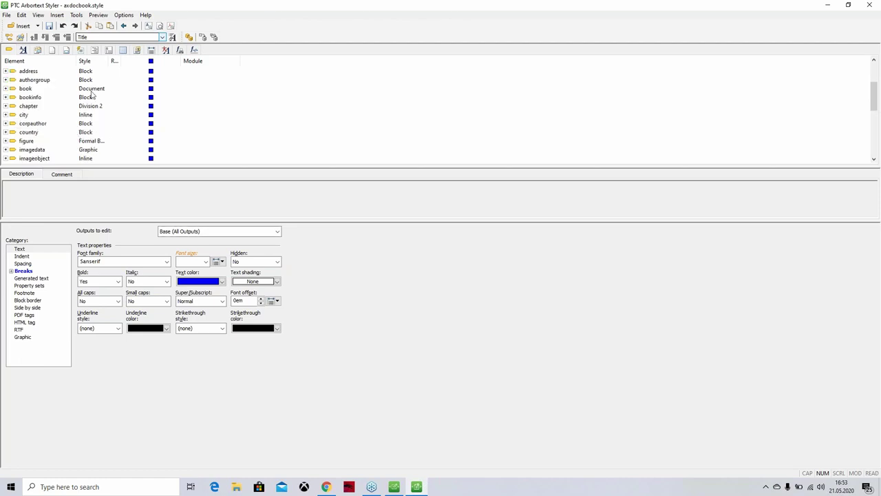
{"action": "scroll", "coordinate": [93, 96], "scroll_direction": "up", "scroll_amount": 3}
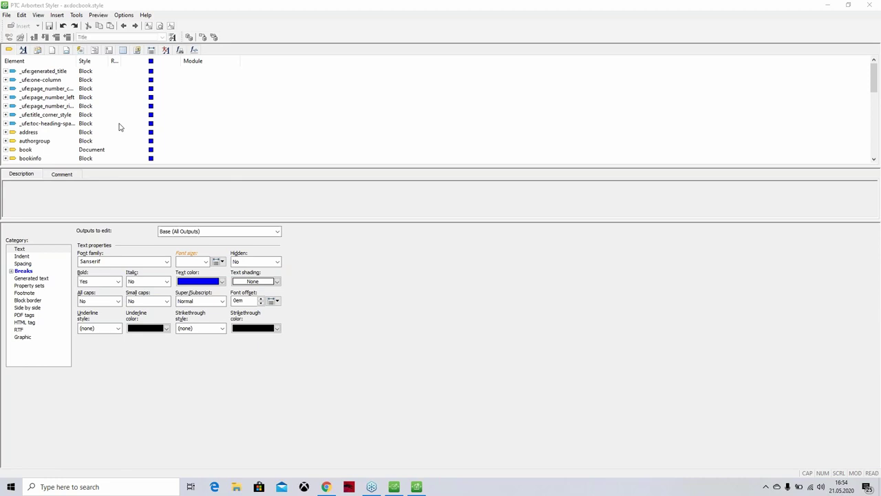
Expand the chapter element, select its context for chapters at the top level of the document, and widen the Element column
{"action": "left_click", "coordinate": [96, 107]}
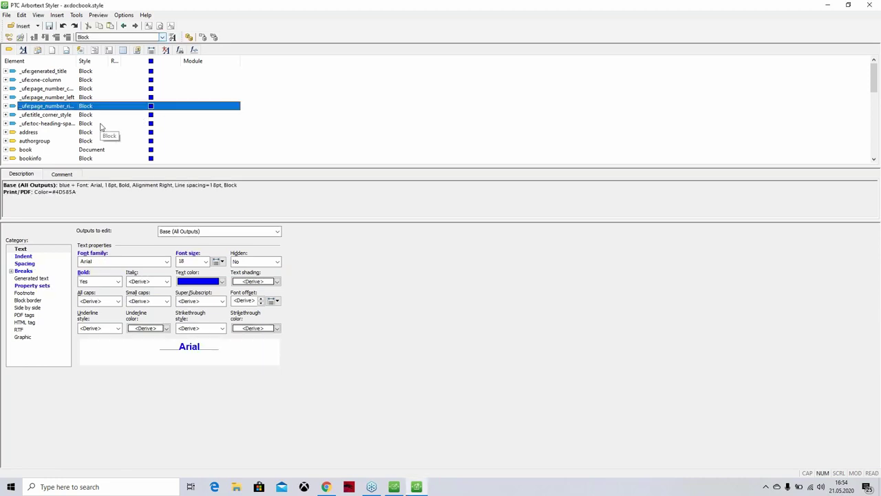
{"action": "scroll", "coordinate": [104, 132], "scroll_direction": "down", "scroll_amount": 1}
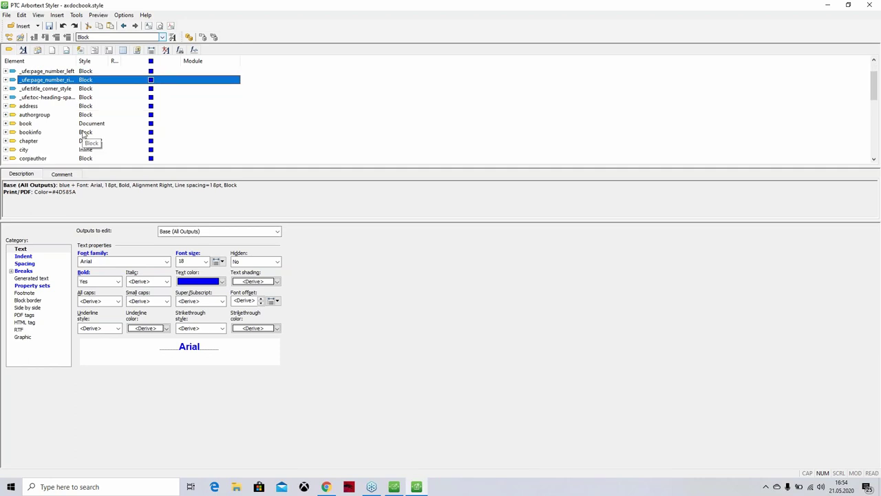
{"action": "scroll", "coordinate": [61, 132], "scroll_direction": "down", "scroll_amount": 1}
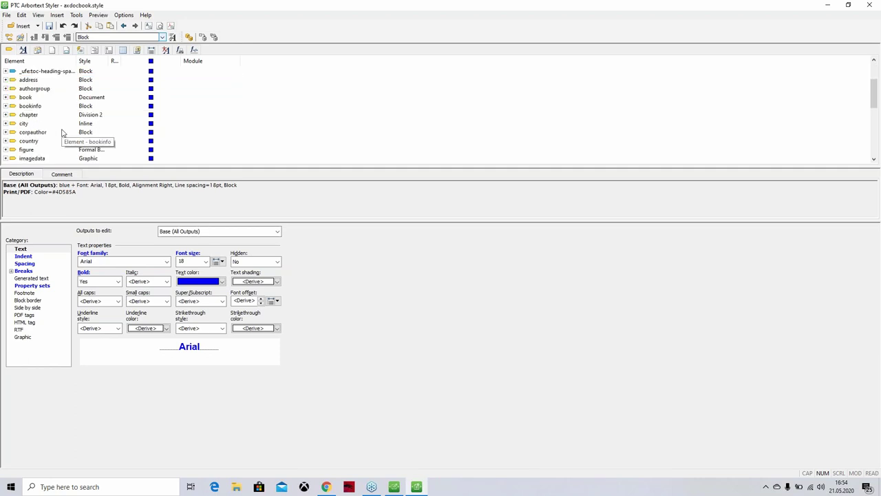
{"action": "left_click", "coordinate": [7, 115]}
{"action": "left_click", "coordinate": [52, 123]}
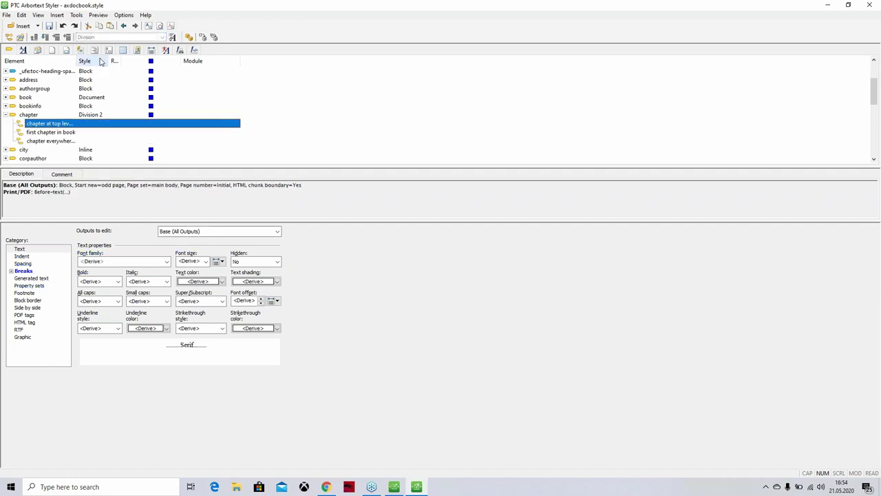
{"action": "left_click_drag", "start_coordinate": [76, 61], "coordinate": [138, 62]}
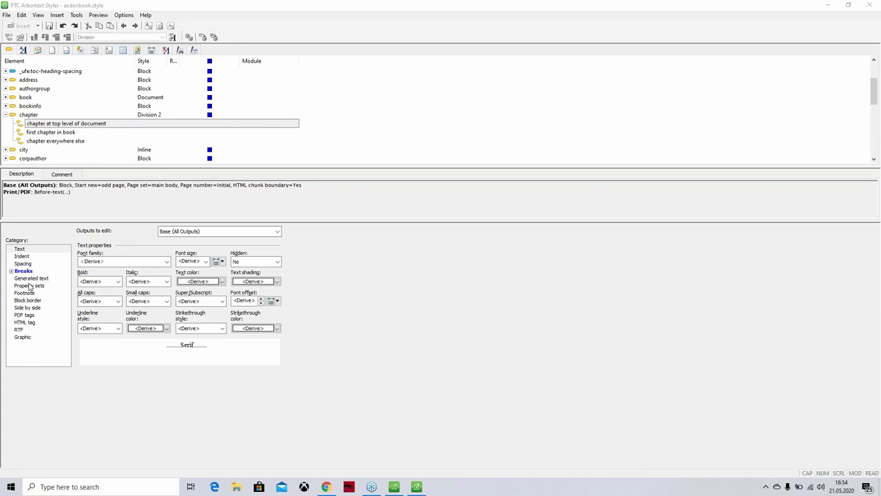
Examine the available font family, font size and hidden options in the text properties of the top-level chapter context
{"action": "left_click", "coordinate": [29, 115]}
{"action": "left_click", "coordinate": [34, 124]}
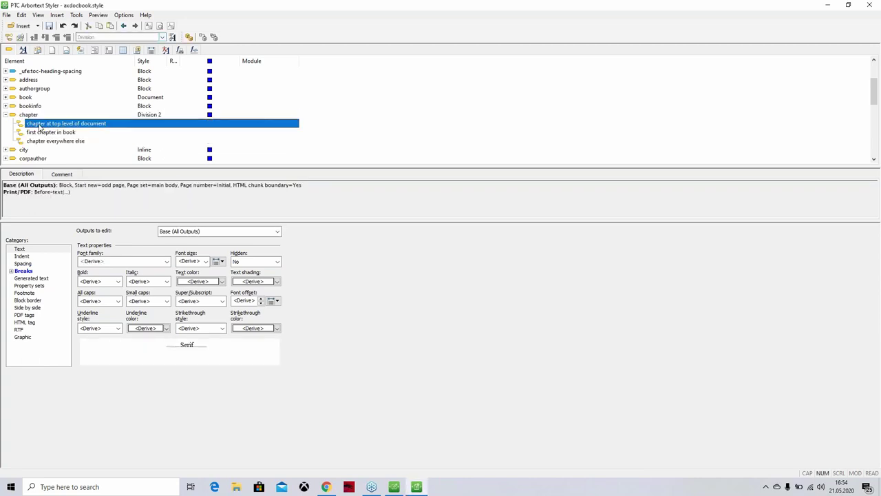
{"action": "left_click", "coordinate": [35, 249]}
{"action": "left_click", "coordinate": [132, 262]}
{"action": "left_click", "coordinate": [167, 262]}
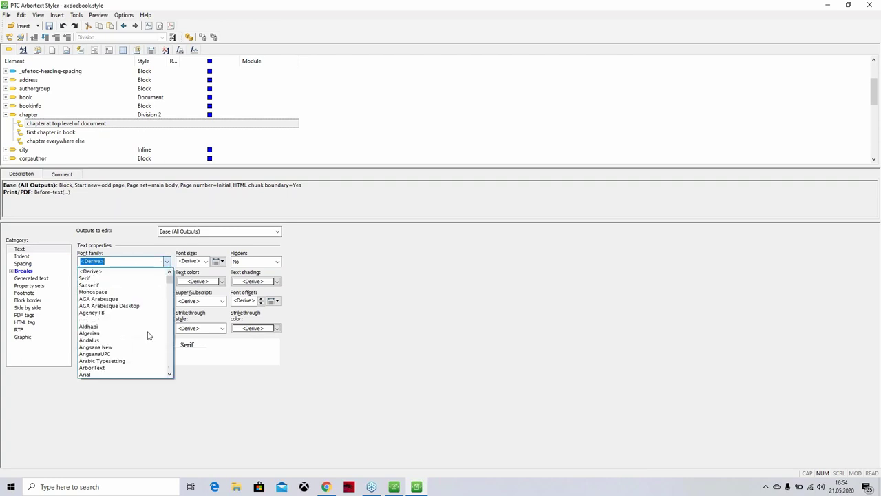
{"action": "left_click", "coordinate": [401, 255]}
{"action": "left_click", "coordinate": [202, 264]}
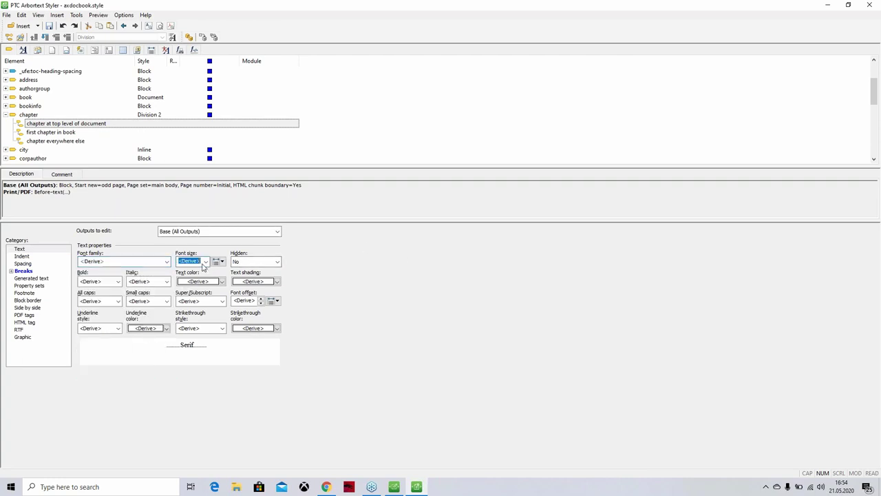
{"action": "left_click", "coordinate": [206, 263]}
{"action": "left_click", "coordinate": [350, 256]}
{"action": "left_click", "coordinate": [278, 261]}
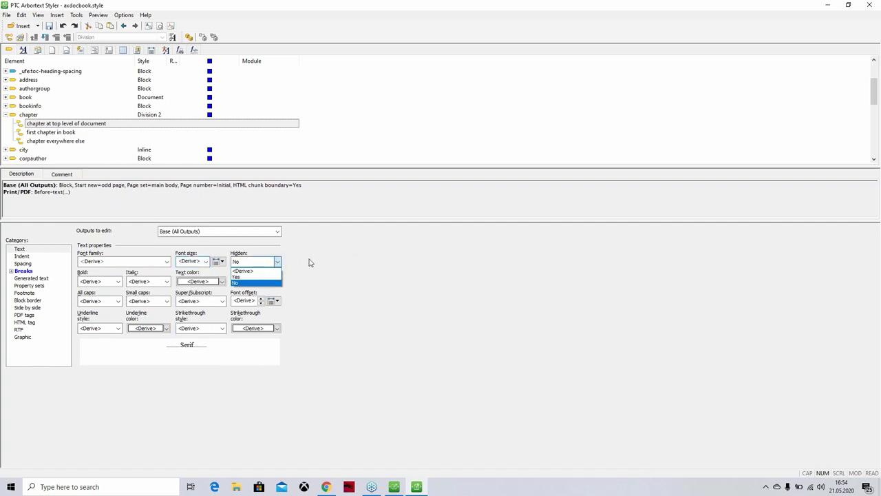
{"action": "left_click", "coordinate": [309, 262]}
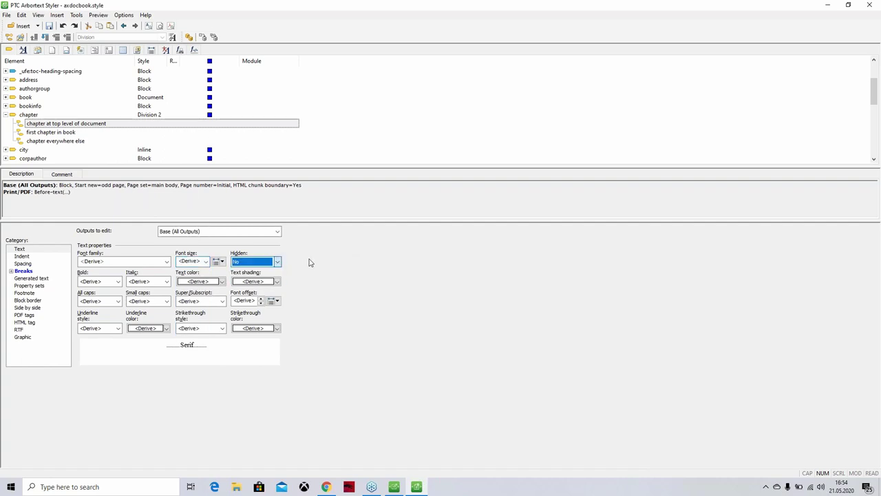
Hide the top-level chapter context in the Print/PDF output by setting its Hidden text property to Yes
{"action": "left_click", "coordinate": [278, 231]}
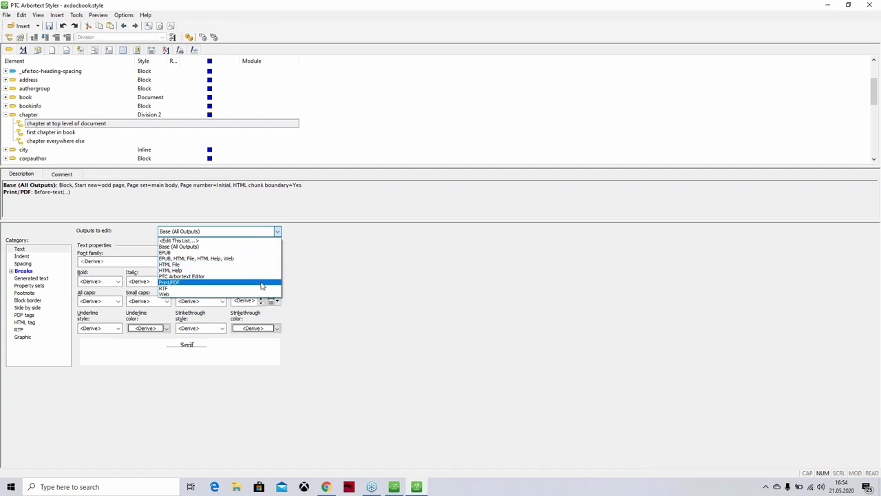
{"action": "left_click", "coordinate": [213, 283]}
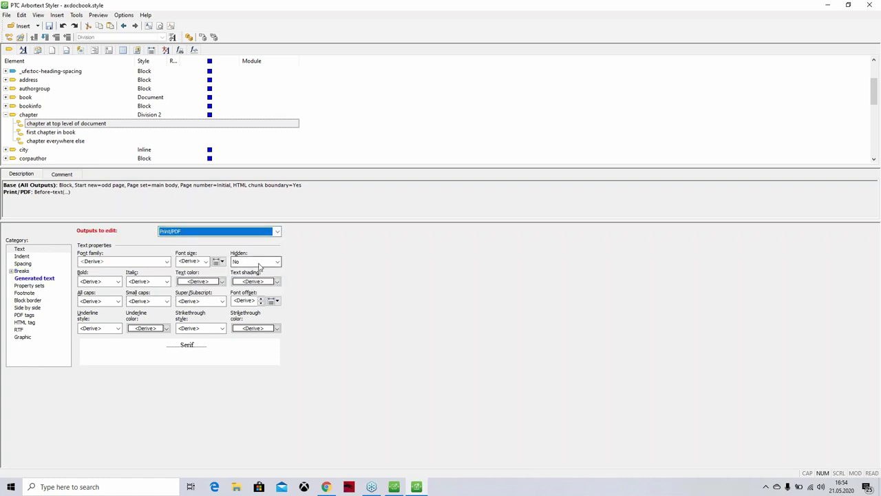
{"action": "left_click", "coordinate": [259, 264]}
{"action": "left_click", "coordinate": [249, 285]}
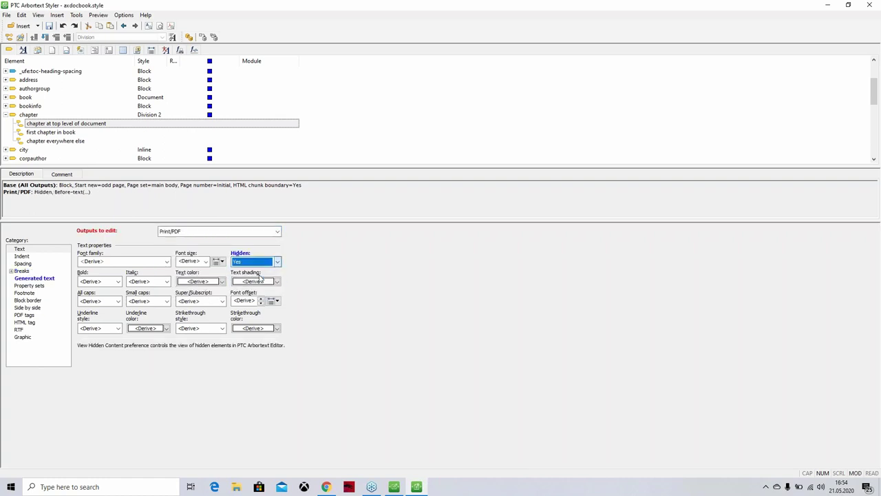
Switch the edited output to HTML File, try other Hidden options for the top-level chapter context, and finish with No
{"action": "left_click", "coordinate": [251, 233]}
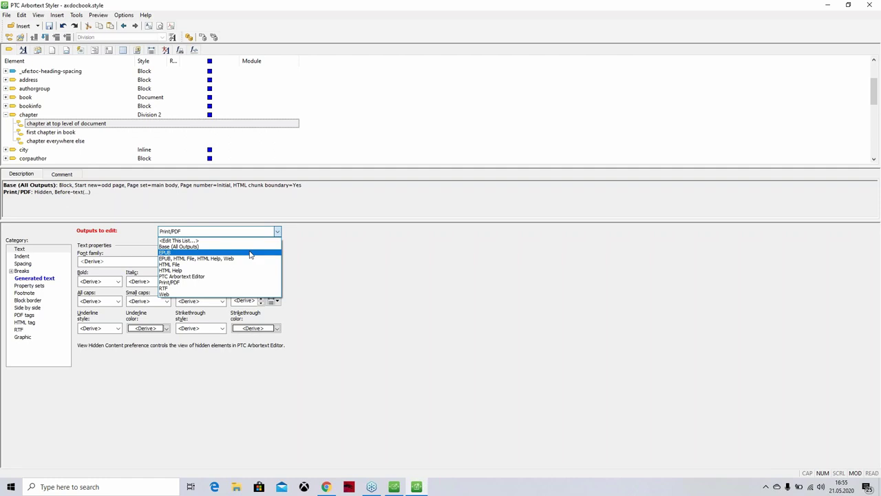
{"action": "left_click", "coordinate": [246, 266]}
{"action": "left_click", "coordinate": [256, 261]}
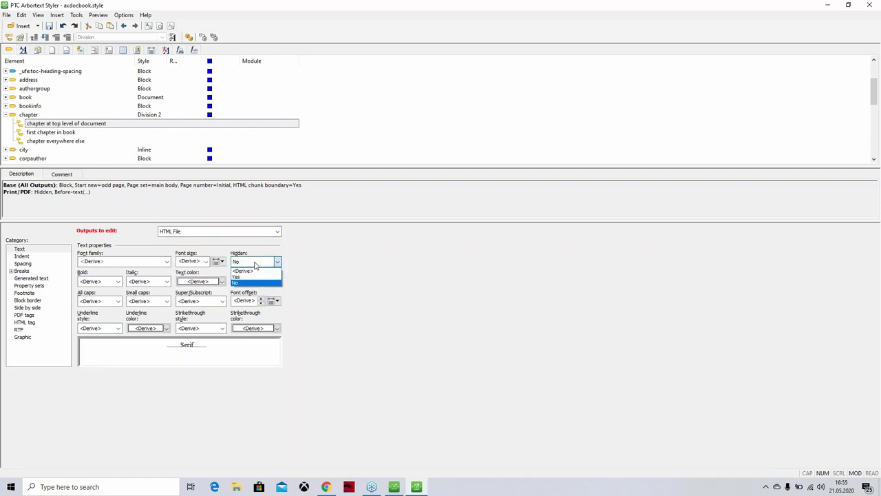
{"action": "left_click", "coordinate": [249, 276]}
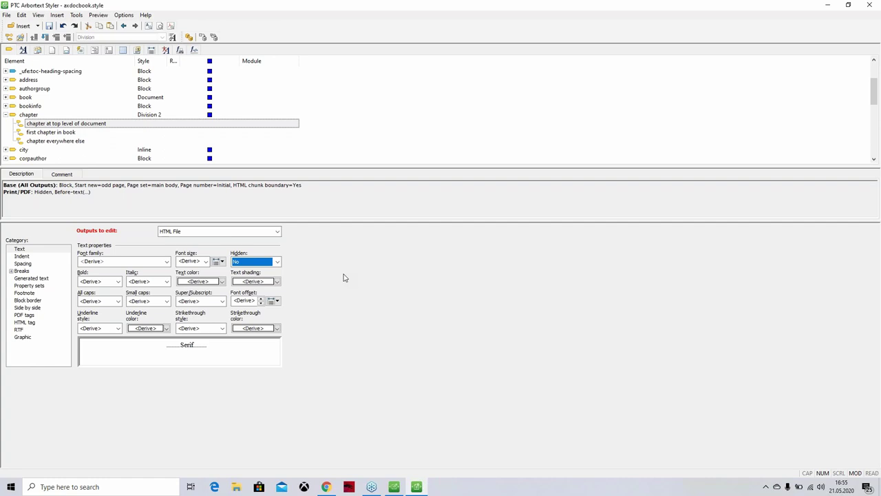
{"action": "left_click", "coordinate": [276, 261]}
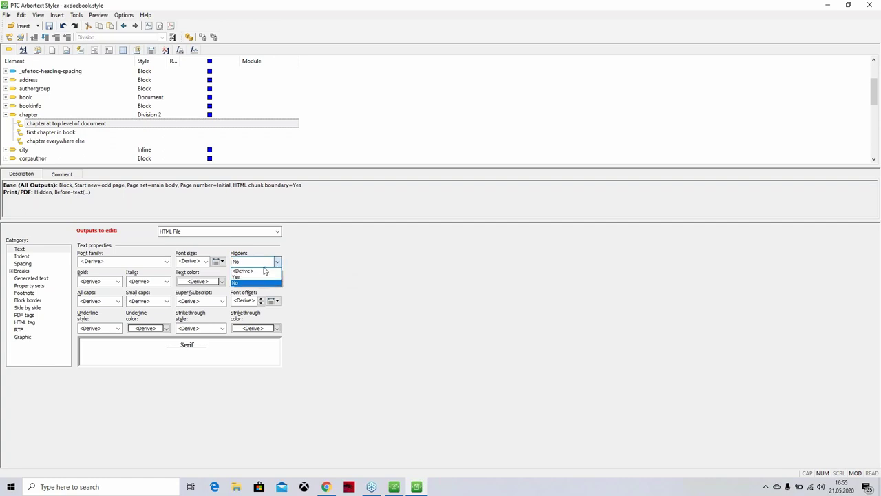
{"action": "left_click", "coordinate": [263, 274]}
{"action": "left_click", "coordinate": [264, 262]}
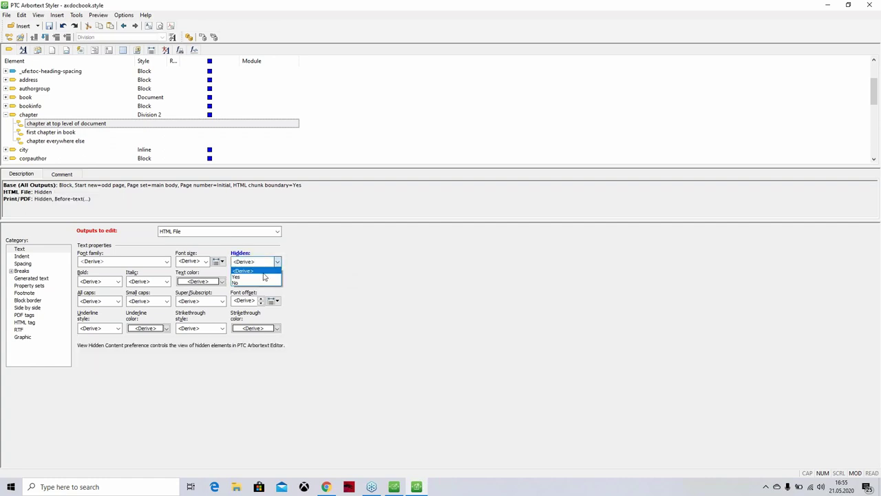
{"action": "left_click", "coordinate": [264, 281]}
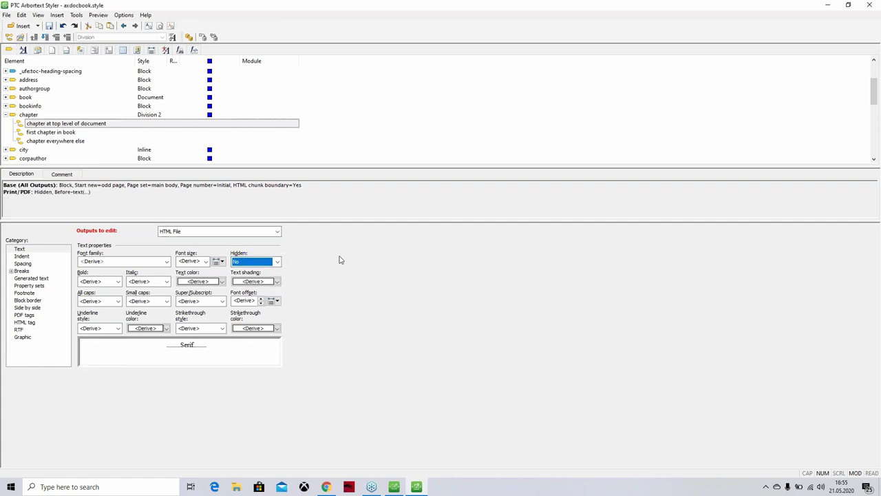
Look through the context's indent, spacing, generated text, keeps, block border and footnote properties for the HTML File output
{"action": "left_click", "coordinate": [31, 258]}
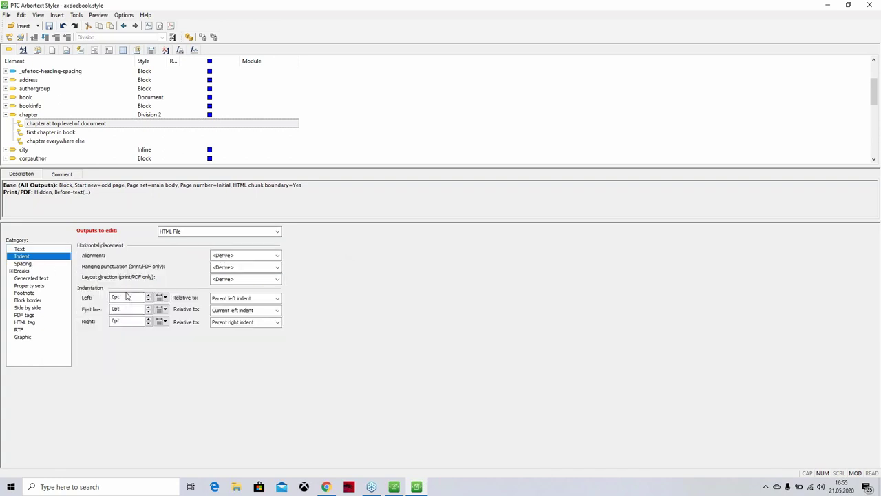
{"action": "left_click", "coordinate": [31, 263]}
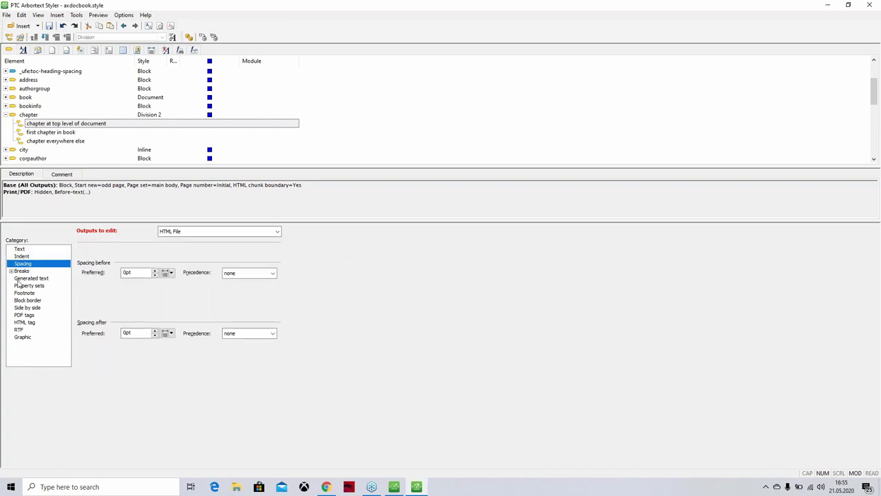
{"action": "left_click", "coordinate": [46, 278]}
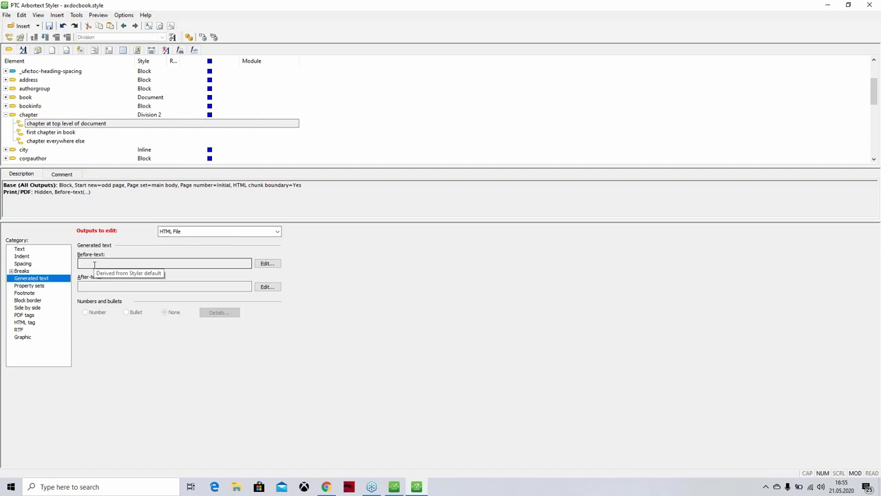
{"action": "left_click", "coordinate": [11, 271]}
{"action": "left_click", "coordinate": [24, 278]}
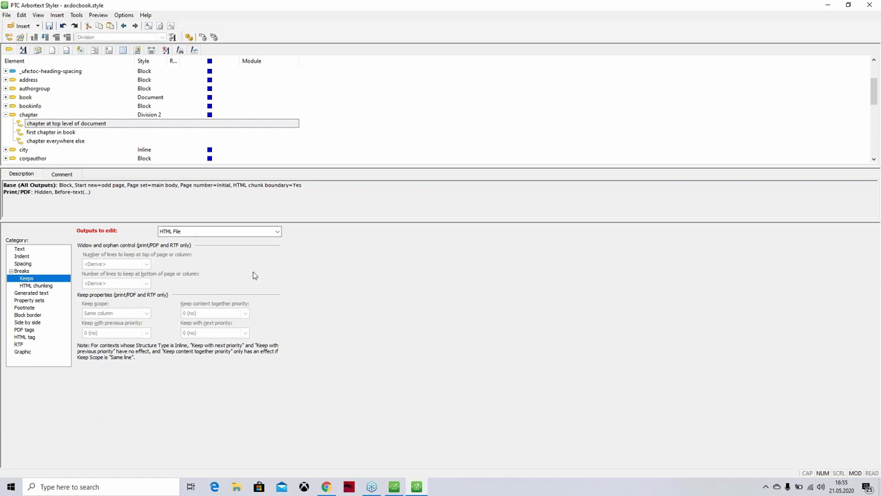
{"action": "left_click", "coordinate": [39, 329]}
{"action": "left_click", "coordinate": [43, 315]}
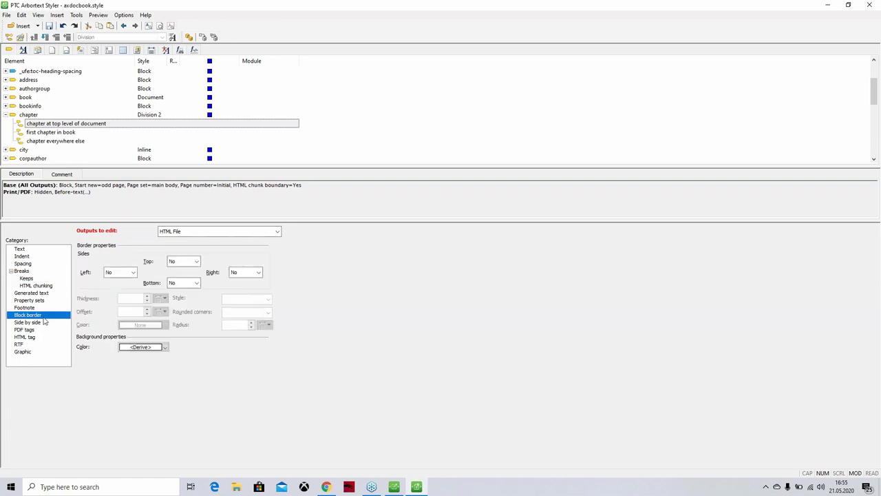
{"action": "left_click", "coordinate": [42, 310]}
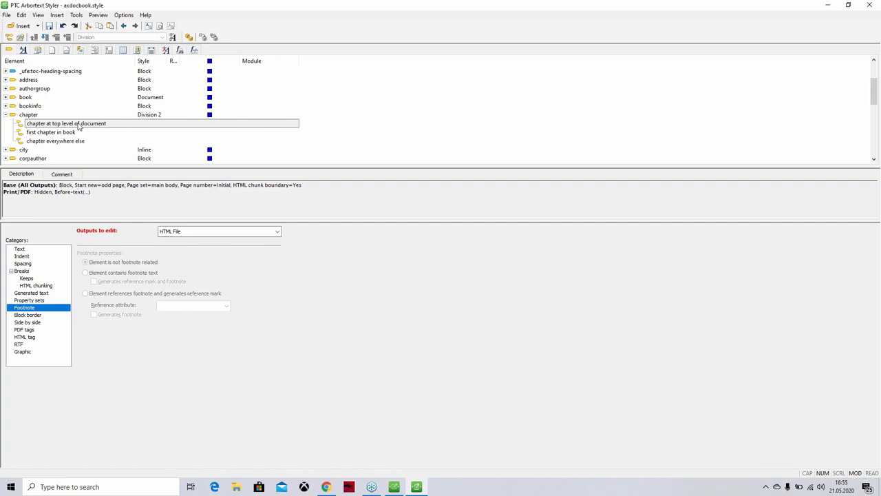
Start a new condition for all contexts of the chapter element and try to accept it without any test
{"action": "left_click", "coordinate": [7, 115]}
{"action": "left_click", "coordinate": [7, 117]}
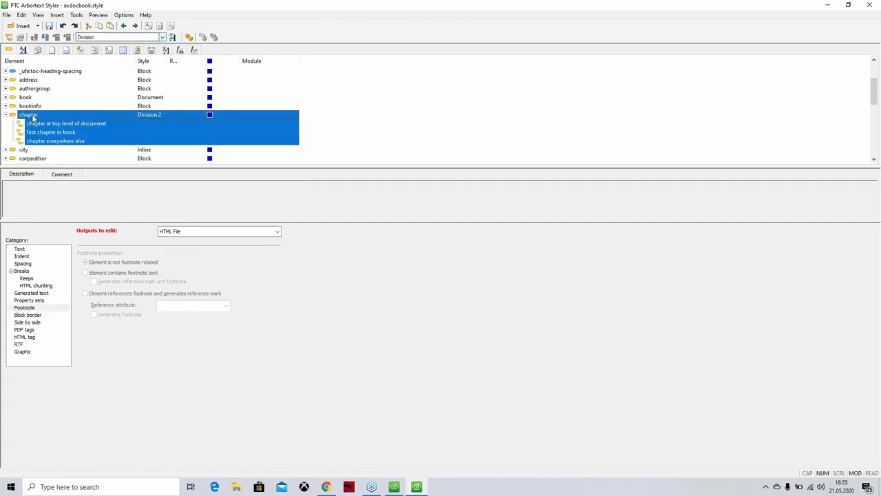
{"action": "right_click", "coordinate": [26, 118]}
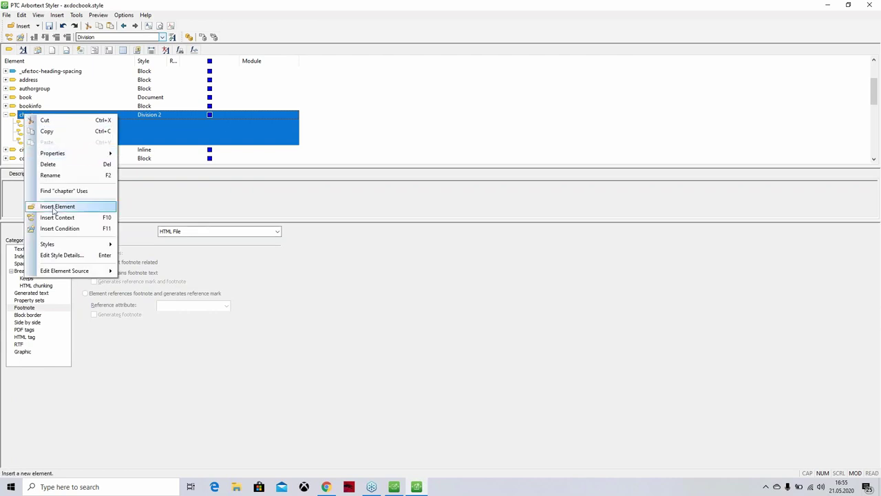
{"action": "left_click", "coordinate": [68, 234]}
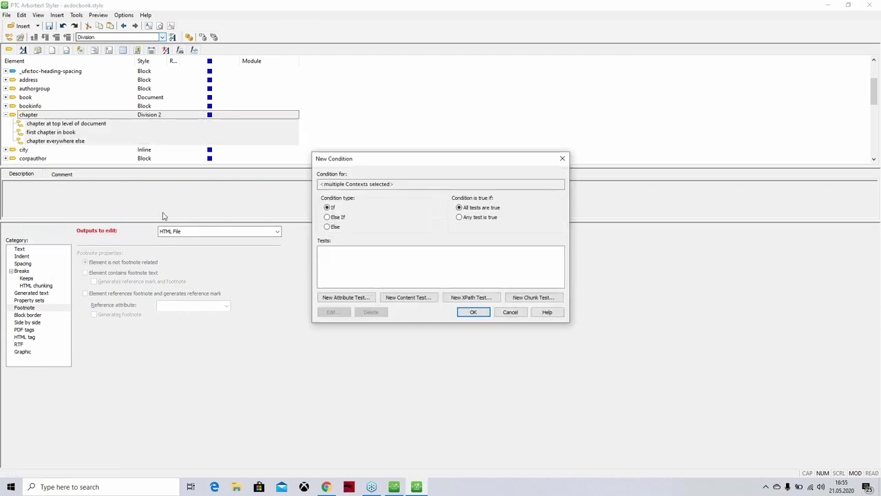
{"action": "left_click_drag", "start_coordinate": [413, 157], "coordinate": [393, 64]}
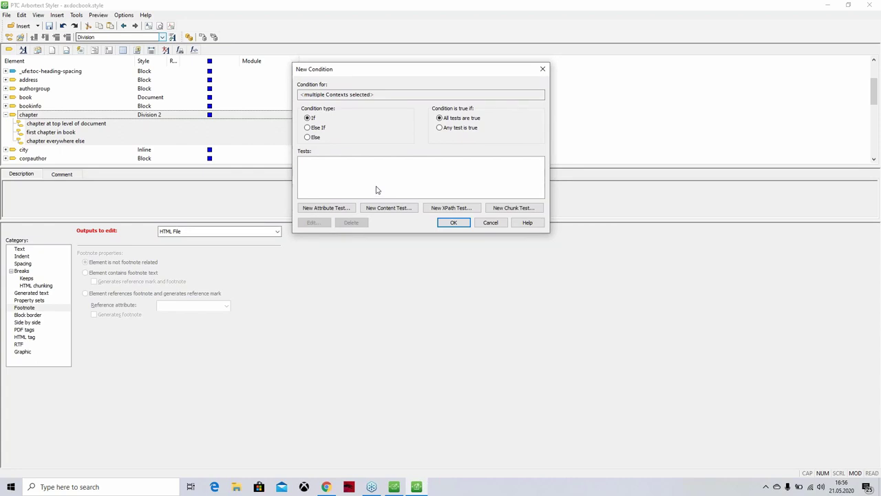
{"action": "left_click", "coordinate": [454, 224]}
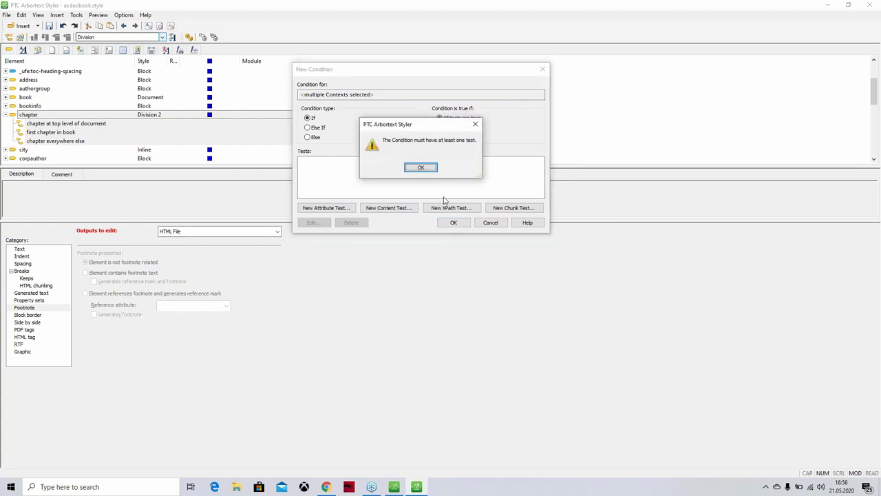
{"action": "left_click", "coordinate": [421, 168]}
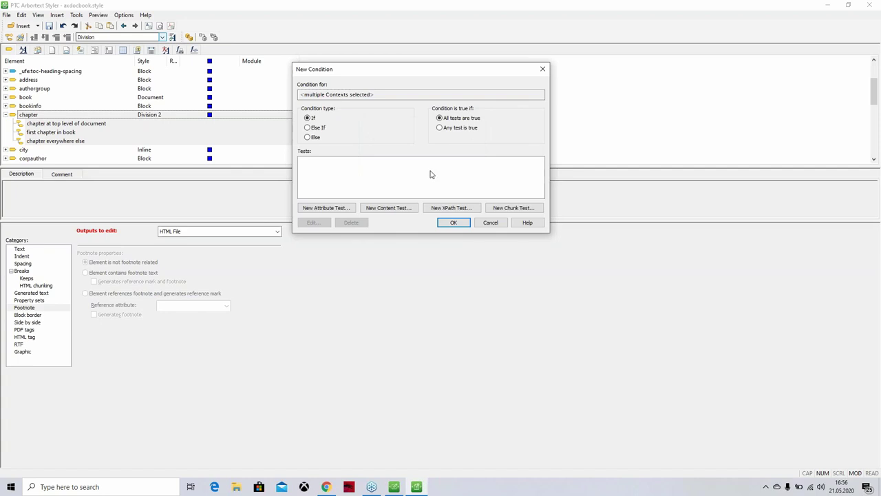
Add an attribute test requiring the current chapter element's lang attribute to equal "eng", and create the If condition
{"action": "left_click", "coordinate": [319, 207]}
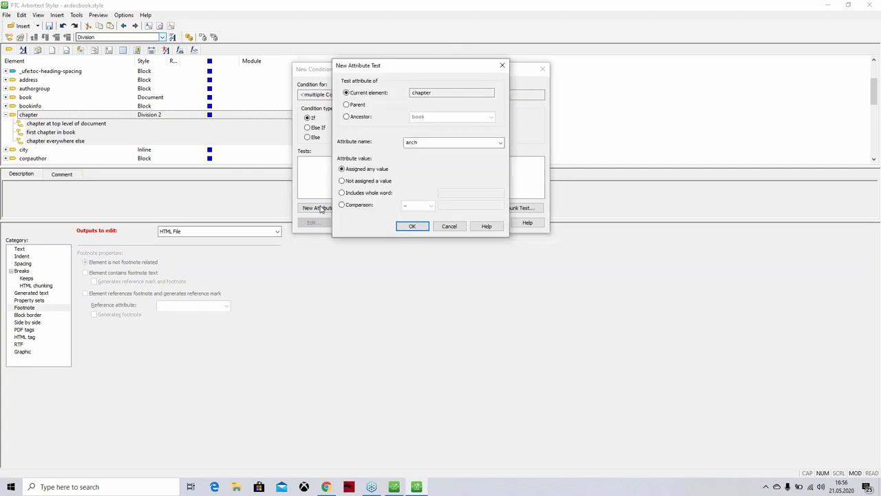
{"action": "left_click_drag", "start_coordinate": [407, 69], "coordinate": [415, 82]}
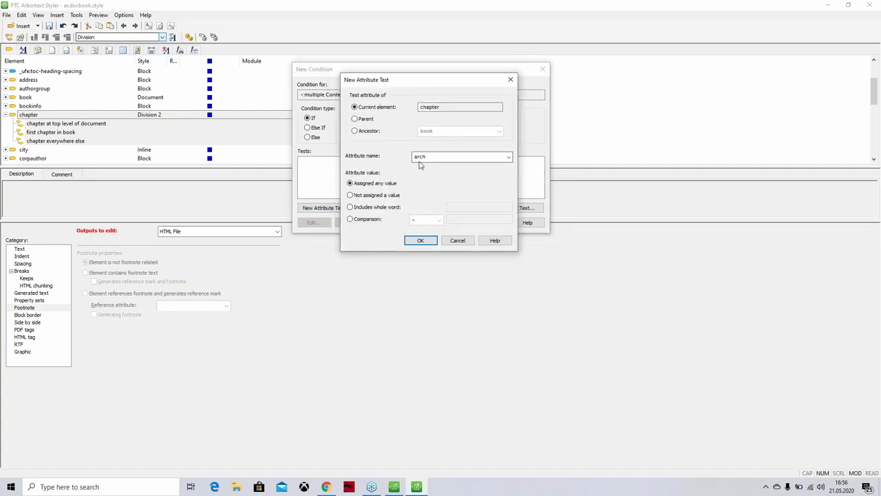
{"action": "left_click", "coordinate": [429, 107]}
{"action": "left_click", "coordinate": [468, 156]}
{"action": "left_click", "coordinate": [509, 157]}
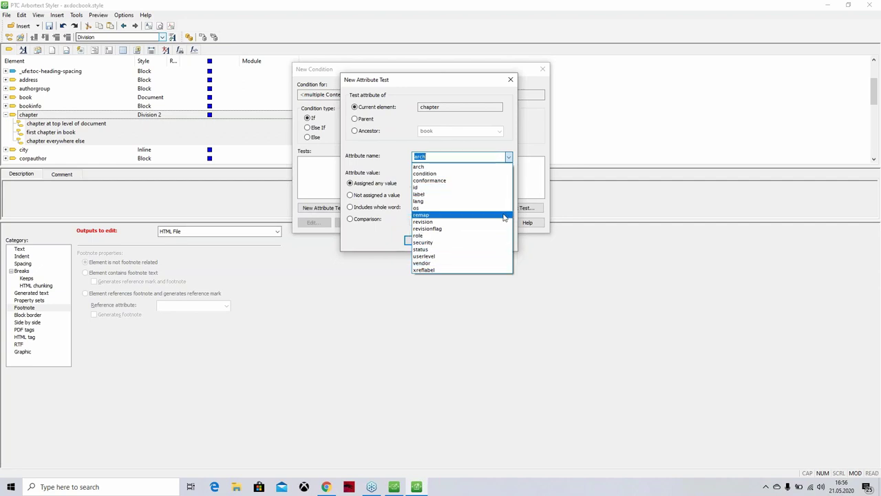
{"action": "left_click", "coordinate": [459, 201]}
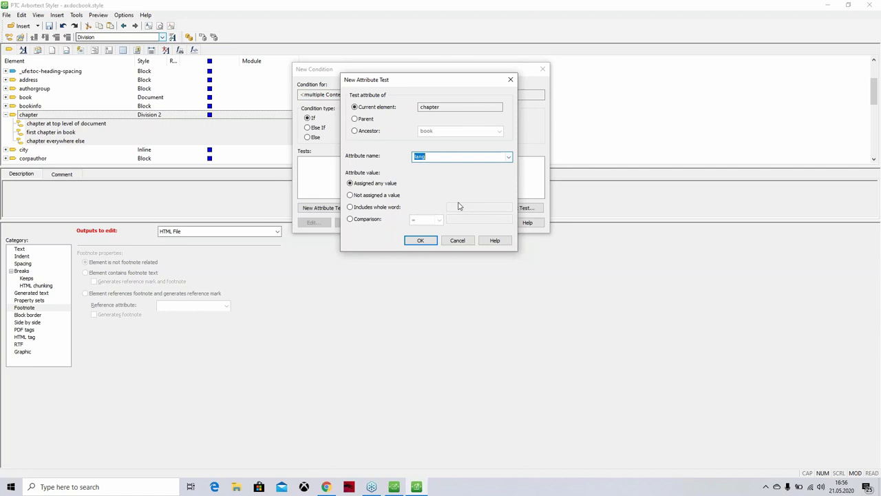
{"action": "left_click", "coordinate": [350, 219]}
{"action": "left_click", "coordinate": [477, 220]}
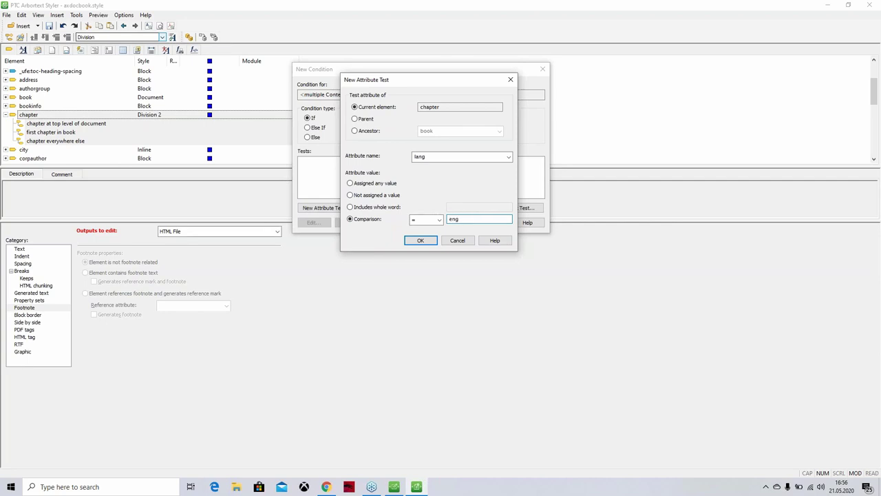
{"action": "left_click", "coordinate": [420, 240]}
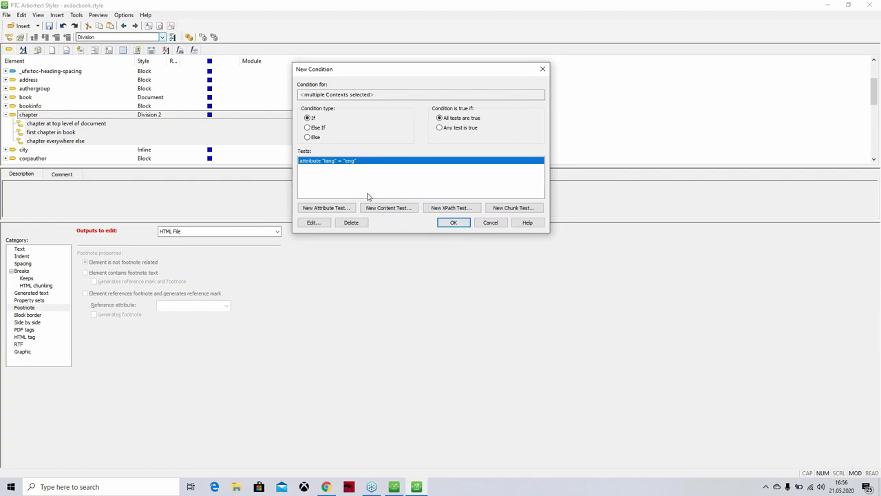
{"action": "left_click", "coordinate": [451, 222]}
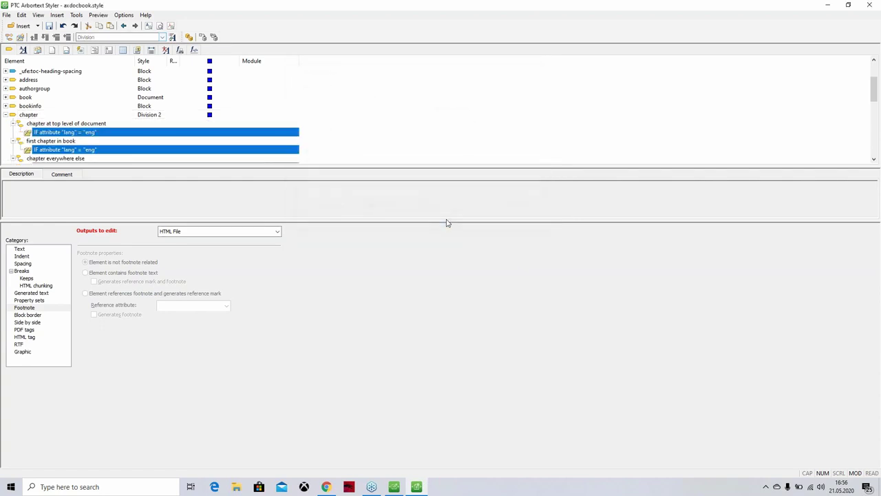
Examine the lang conditions under the chapter contexts, including the spacing, side by side and property set options of the top-level one
{"action": "left_click", "coordinate": [72, 150]}
{"action": "left_click", "coordinate": [60, 133]}
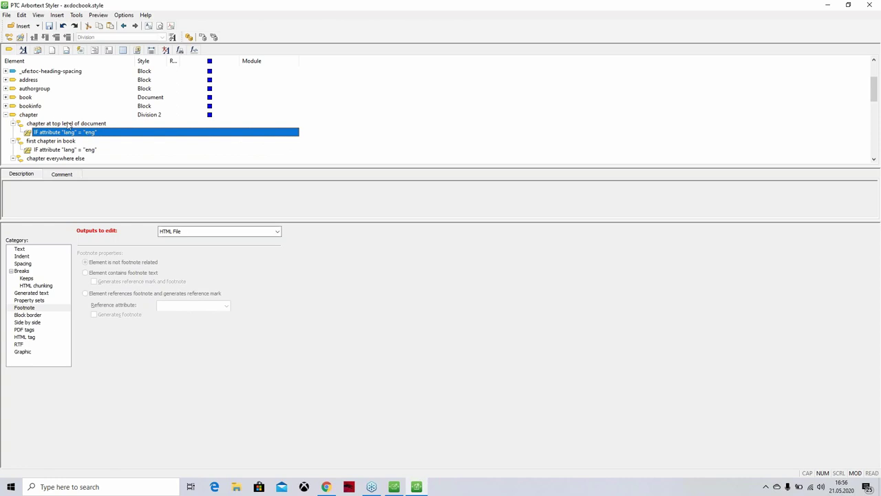
{"action": "left_click", "coordinate": [36, 116]}
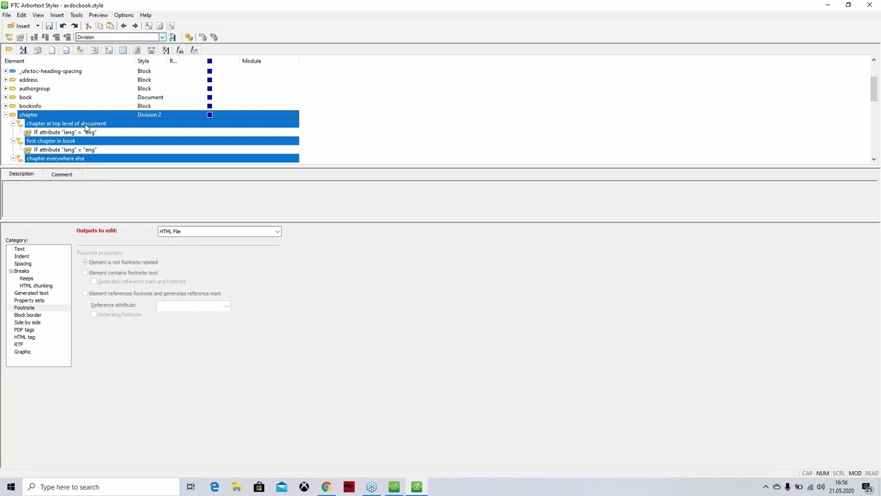
{"action": "left_click", "coordinate": [55, 134]}
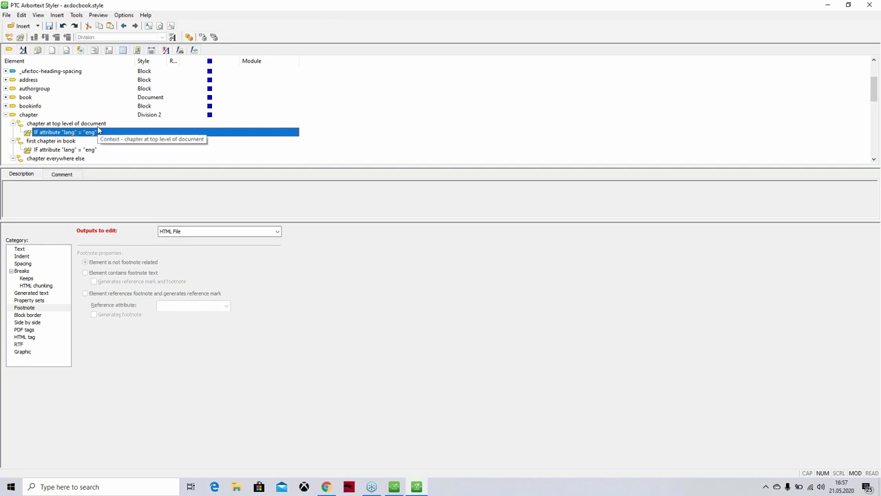
{"action": "left_click", "coordinate": [32, 263]}
{"action": "left_click", "coordinate": [38, 323]}
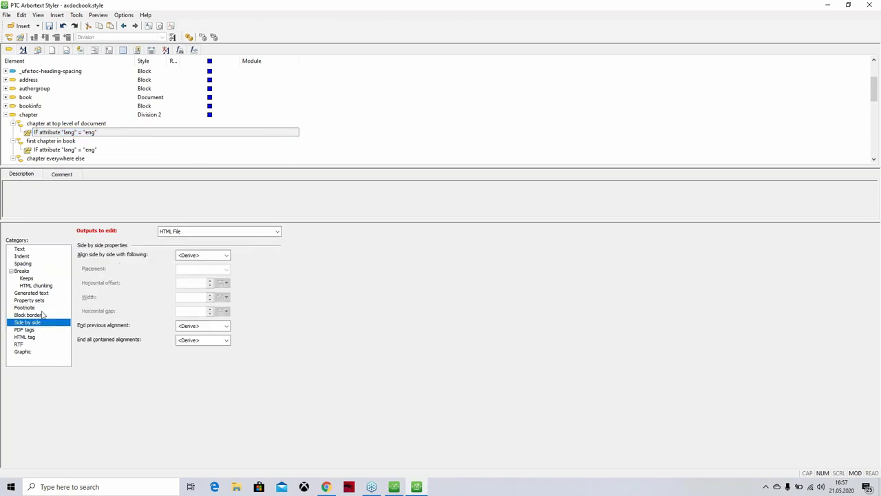
{"action": "key", "text": "Up"}
{"action": "key", "text": "Up"}
{"action": "key", "text": "Up"}
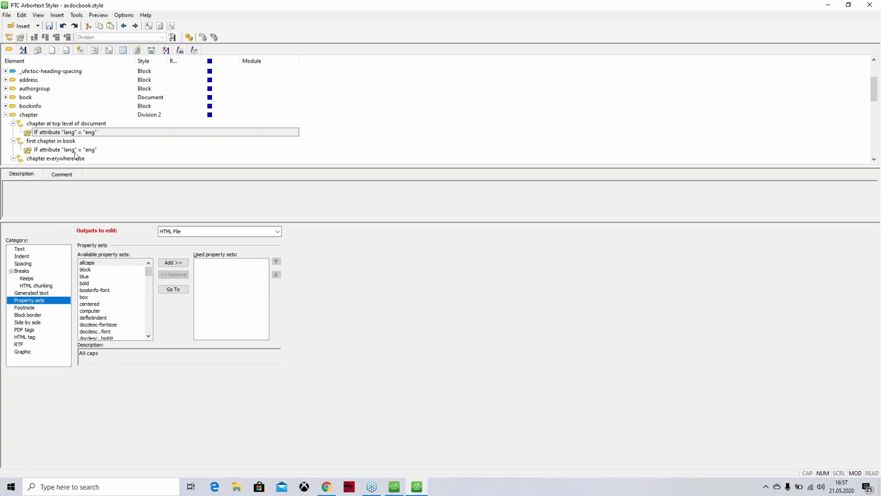
Start a condition for the top-level chapter context with an attribute test comparing the current chapter element's id for equality
{"action": "right_click", "coordinate": [47, 127]}
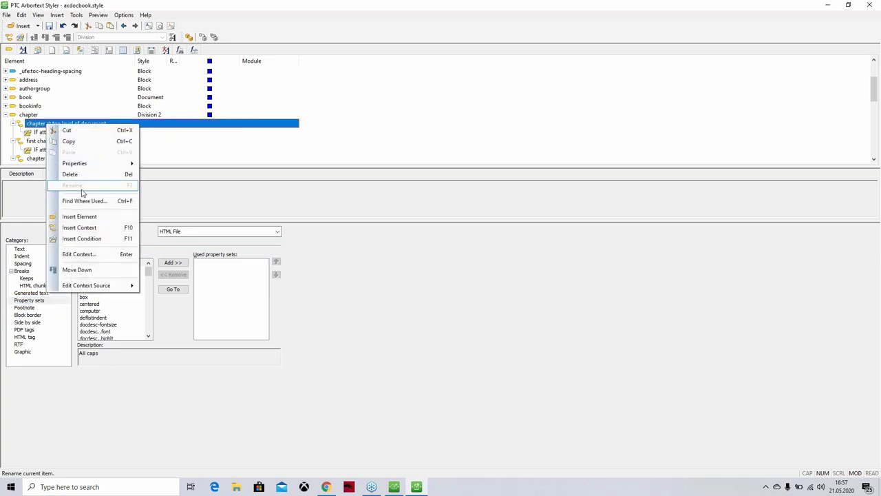
{"action": "left_click", "coordinate": [97, 239]}
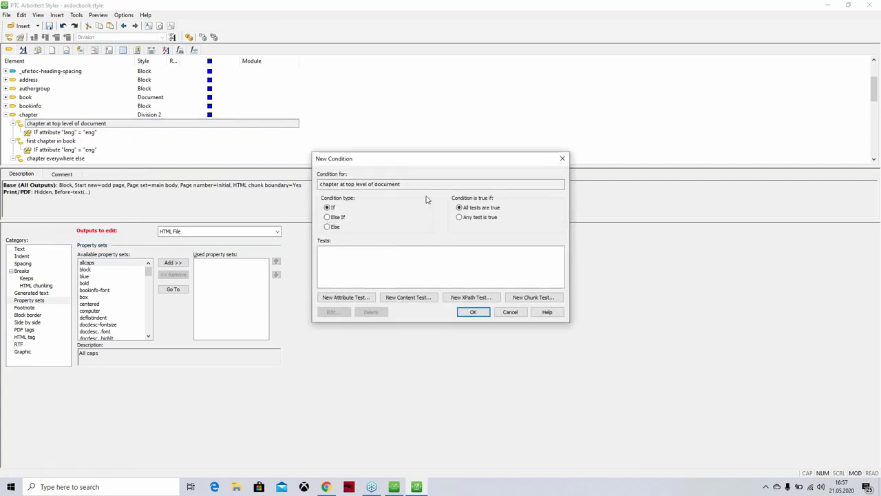
{"action": "left_click", "coordinate": [351, 298]}
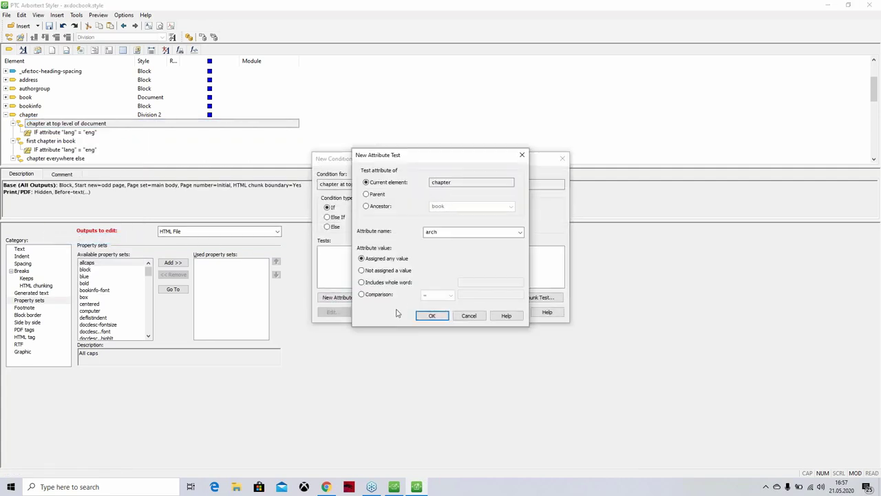
{"action": "left_click", "coordinate": [429, 232]}
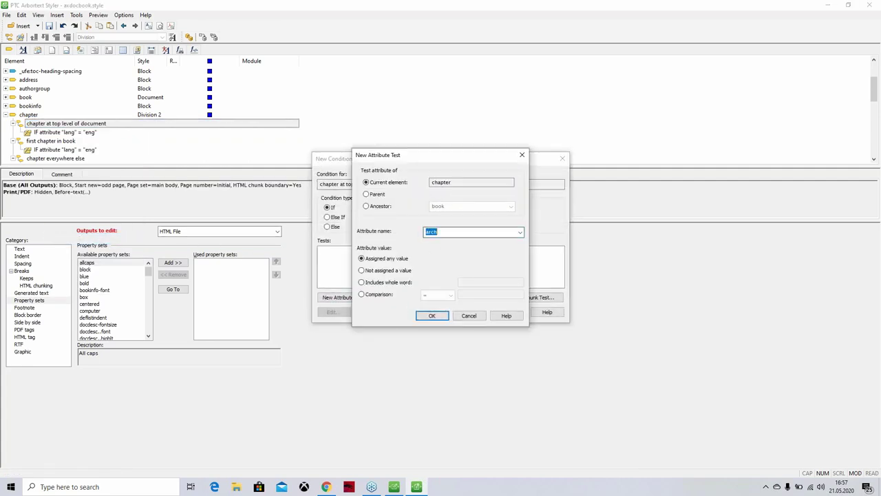
{"action": "left_click", "coordinate": [520, 234]}
{"action": "left_click", "coordinate": [491, 265]}
{"action": "left_click", "coordinate": [363, 294]}
{"action": "left_click", "coordinate": [478, 295]}
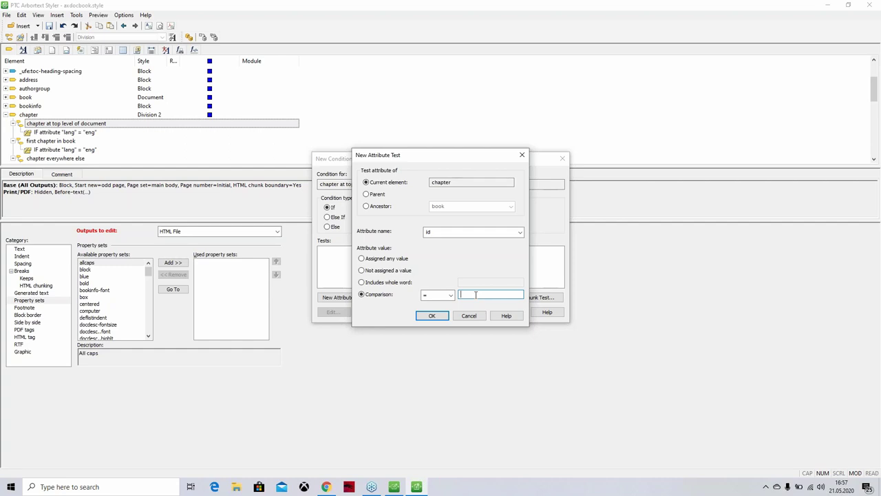
Try the ancestor element choices for the attribute test, and cancel both the test and the new condition
{"action": "left_click", "coordinate": [365, 206]}
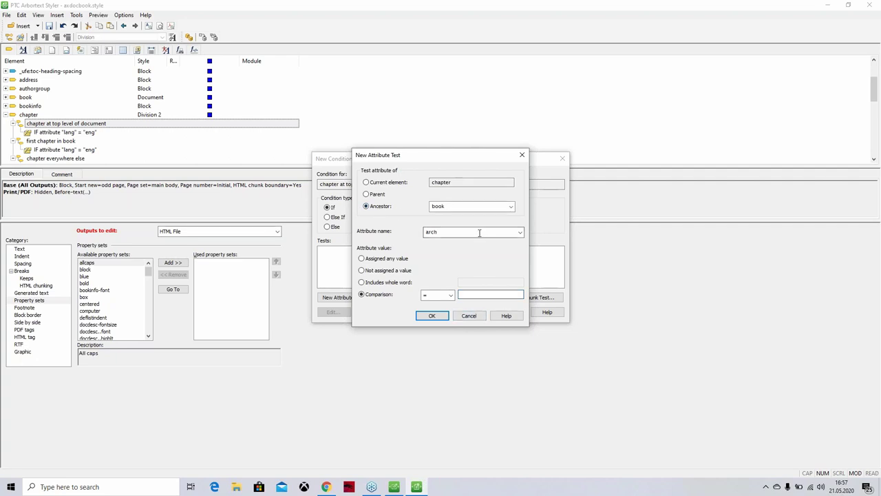
{"action": "left_click", "coordinate": [510, 207]}
{"action": "left_click", "coordinate": [511, 211]}
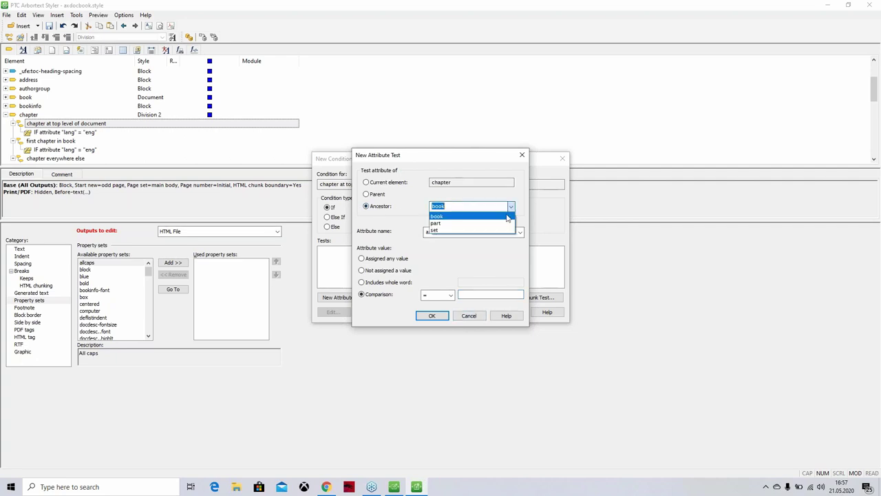
{"action": "left_click", "coordinate": [492, 220]}
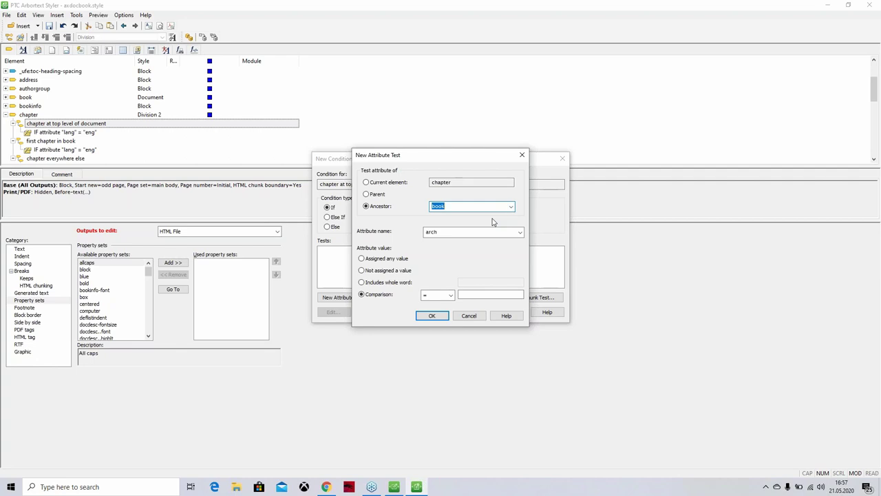
{"action": "left_click", "coordinate": [510, 207]}
{"action": "left_click", "coordinate": [501, 223]}
{"action": "left_click", "coordinate": [511, 207]}
{"action": "left_click", "coordinate": [501, 224]}
{"action": "left_click", "coordinate": [481, 318]}
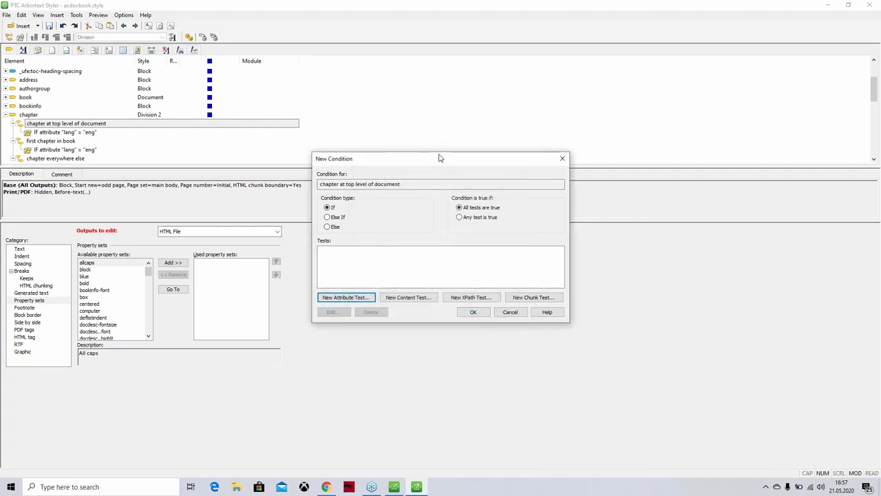
{"action": "left_click_drag", "start_coordinate": [435, 161], "coordinate": [448, 69]}
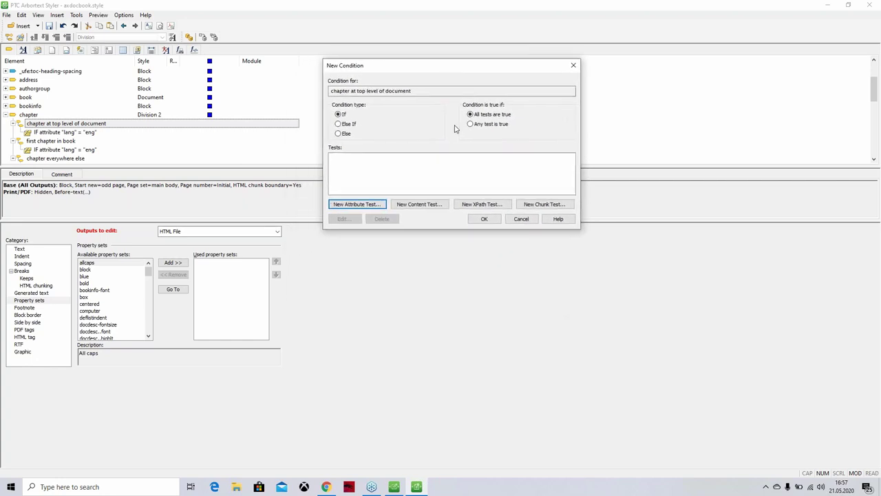
{"action": "left_click", "coordinate": [521, 219]}
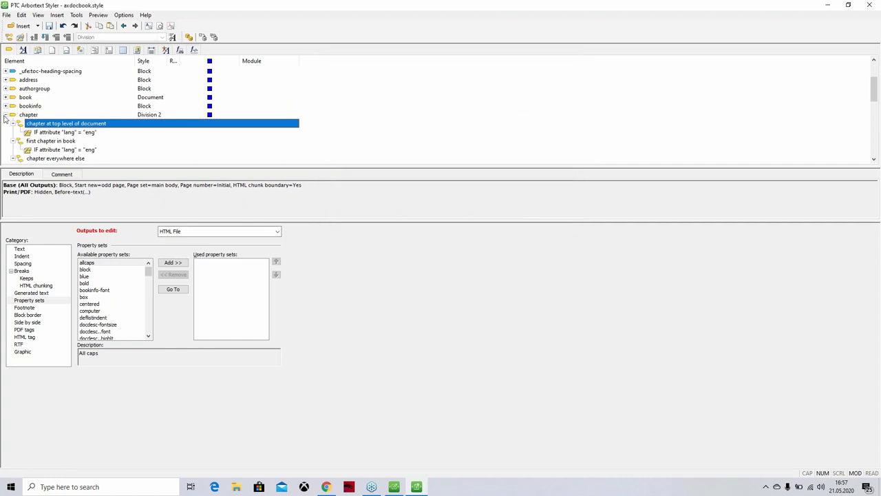
Collapse the chapter element and look through the lists of elements and property sets in the stylesheet
{"action": "left_click", "coordinate": [5, 114]}
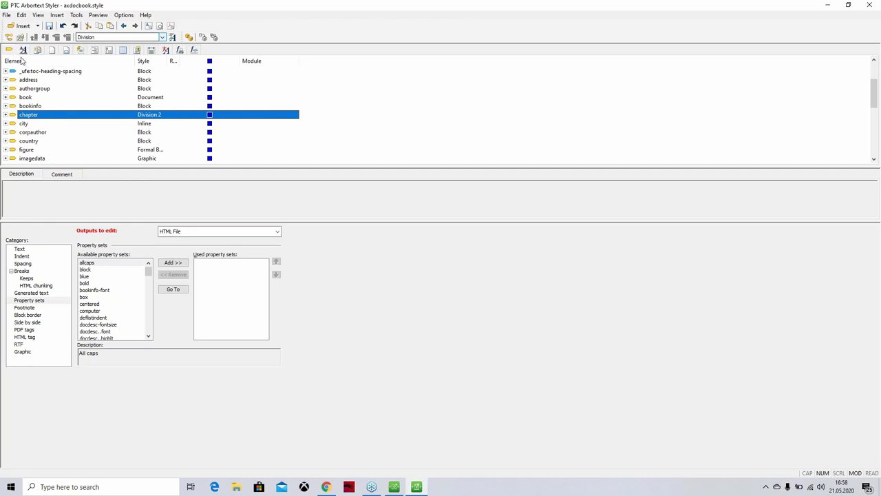
{"action": "scroll", "coordinate": [53, 136], "scroll_direction": "down", "scroll_amount": 5}
{"action": "scroll", "coordinate": [53, 132], "scroll_direction": "up", "scroll_amount": 9}
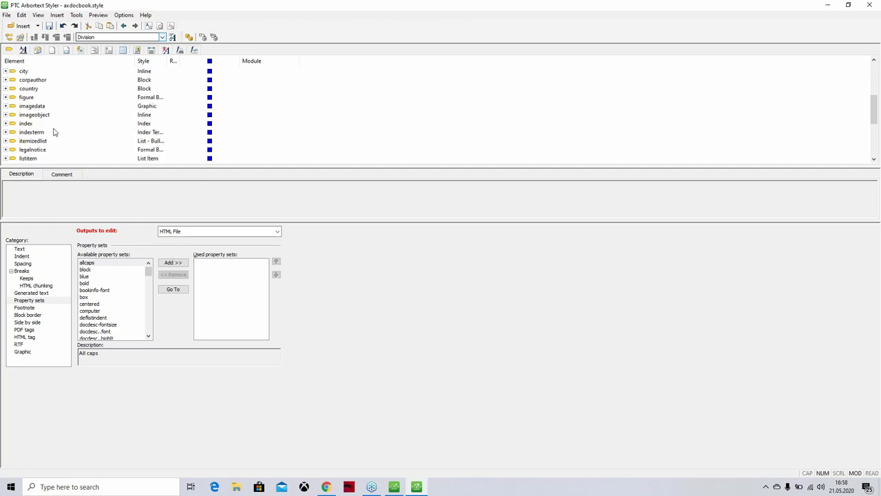
{"action": "left_click", "coordinate": [23, 50]}
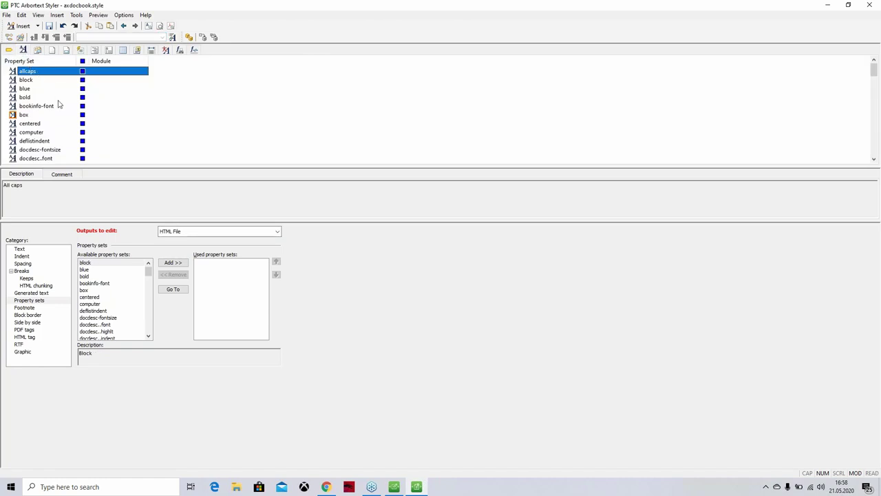
{"action": "scroll", "coordinate": [62, 130], "scroll_direction": "down", "scroll_amount": 1}
{"action": "scroll", "coordinate": [62, 130], "scroll_direction": "down", "scroll_amount": 4}
{"action": "scroll", "coordinate": [129, 126], "scroll_direction": "down", "scroll_amount": 10}
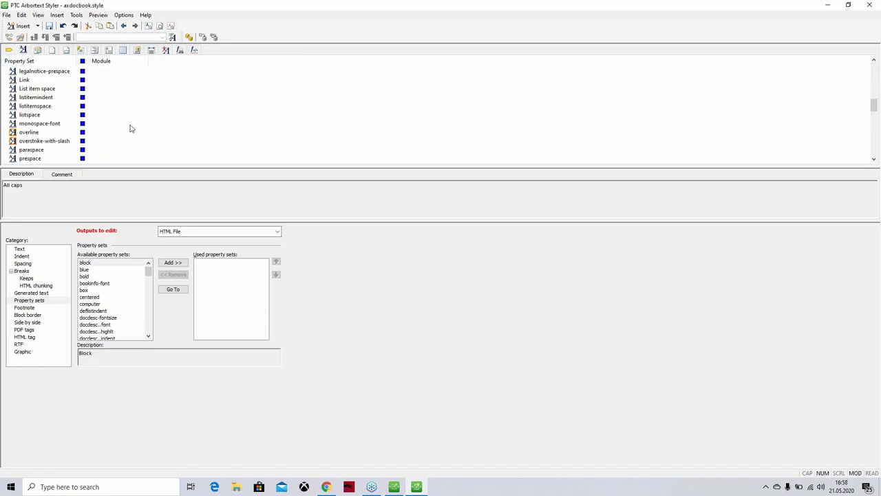
{"action": "scroll", "coordinate": [125, 136], "scroll_direction": "down", "scroll_amount": 4}
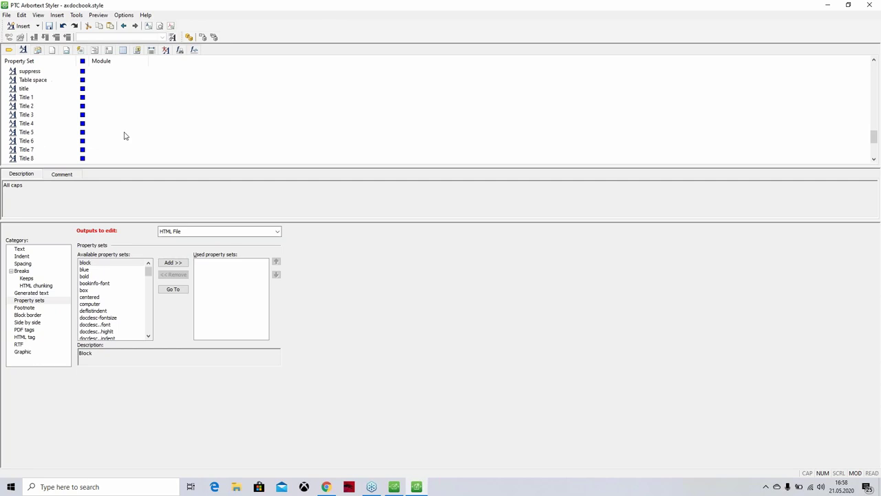
{"action": "scroll", "coordinate": [105, 134], "scroll_direction": "up", "scroll_amount": 12}
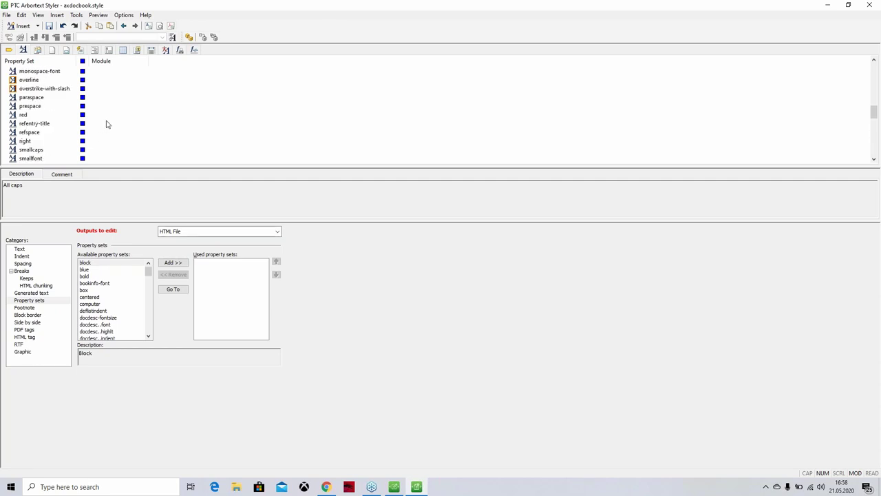
Return to the elements list and examine its footnote, HTML chunking and property set options, including the Title 1 property set
{"action": "left_click", "coordinate": [22, 49]}
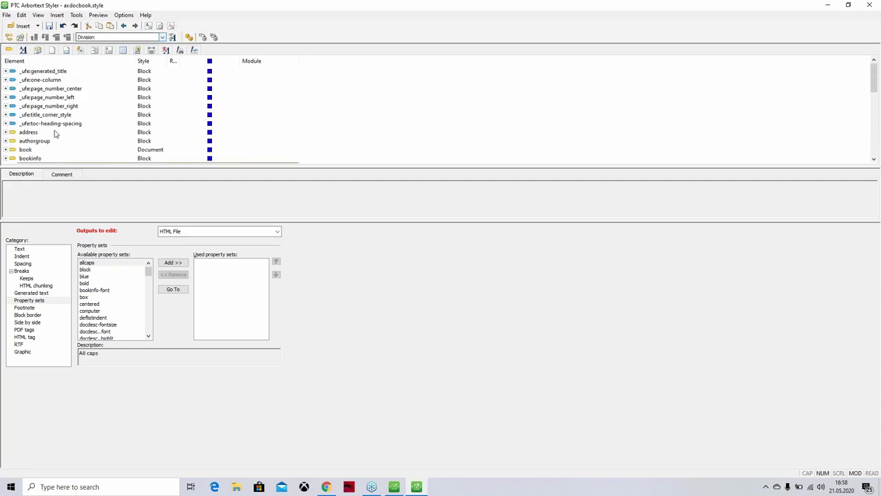
{"action": "left_click", "coordinate": [39, 294]}
{"action": "left_click", "coordinate": [40, 307]}
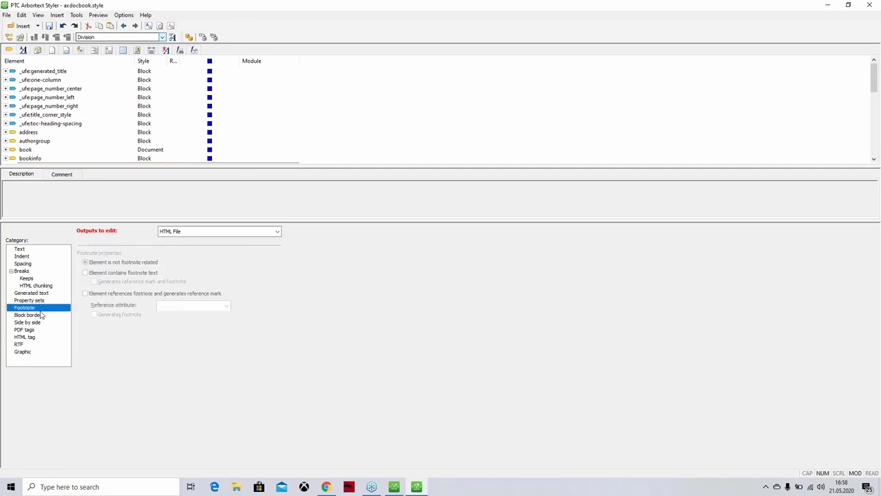
{"action": "left_click", "coordinate": [38, 286]}
{"action": "left_click", "coordinate": [41, 300]}
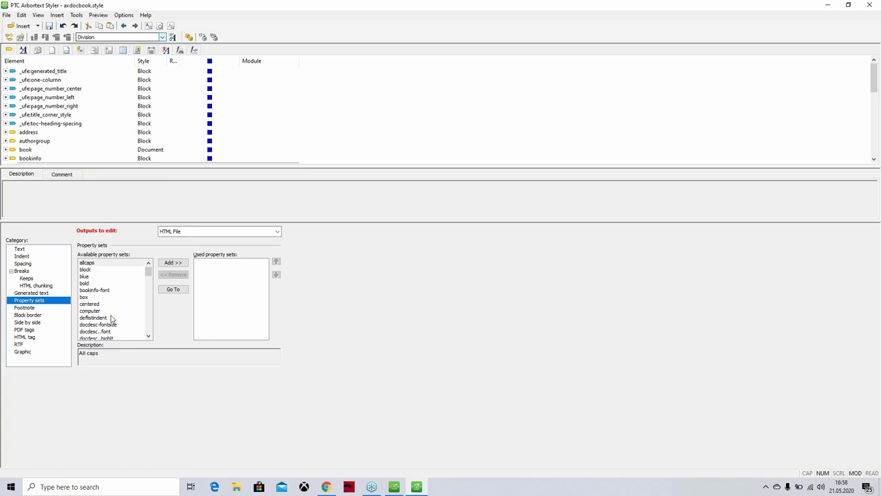
{"action": "left_click_drag", "start_coordinate": [145, 278], "coordinate": [146, 315]}
{"action": "left_click", "coordinate": [137, 296]}
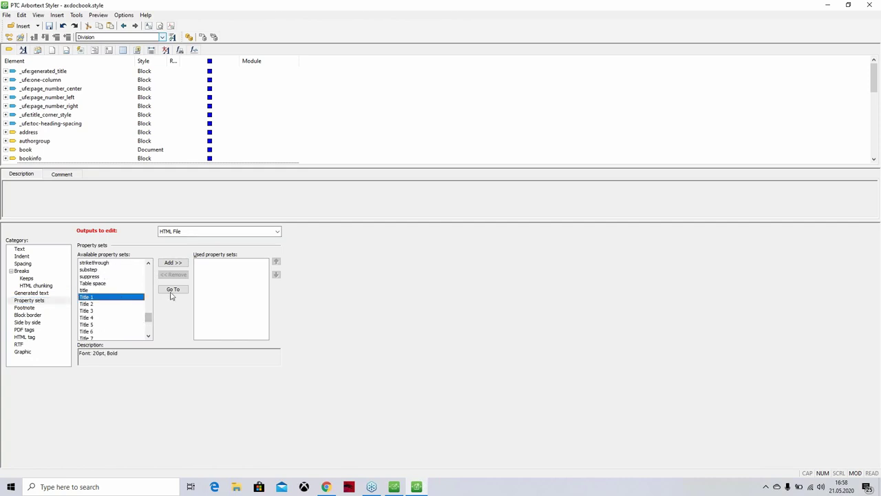
Look for the start-page and Title entries among the stylesheet's property sets
{"action": "left_click", "coordinate": [24, 51]}
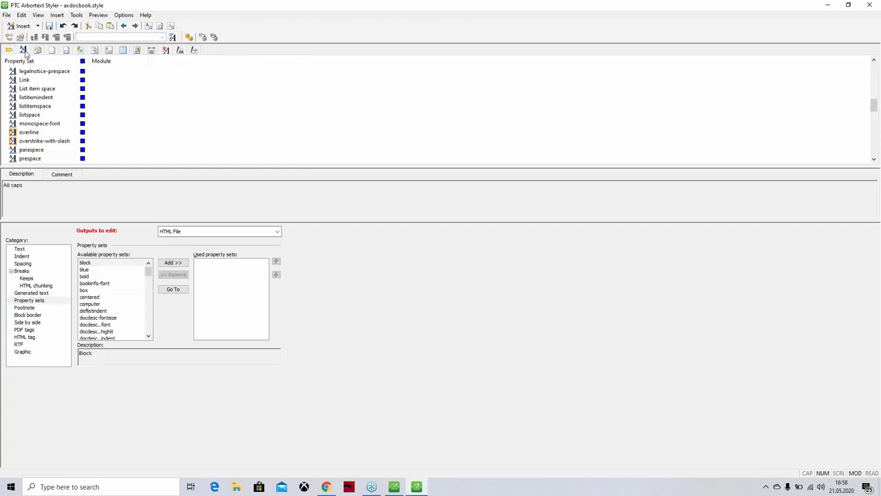
{"action": "scroll", "coordinate": [61, 131], "scroll_direction": "down", "scroll_amount": 5}
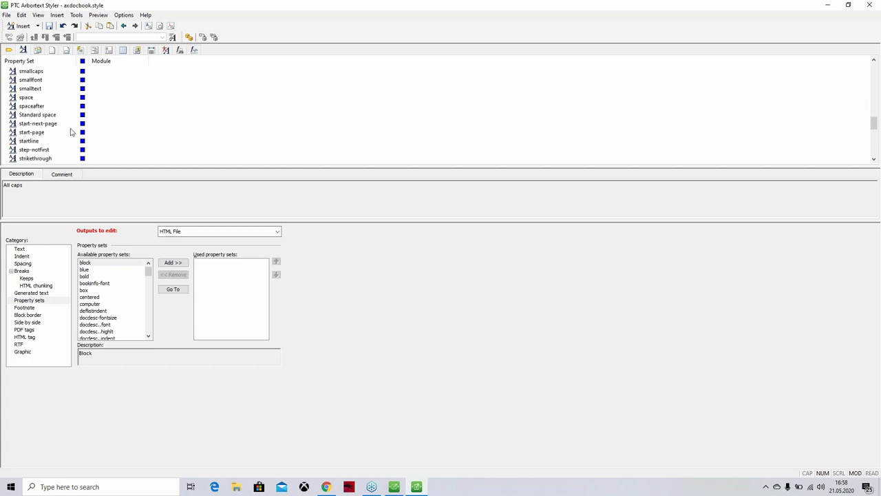
{"action": "left_click", "coordinate": [29, 132]}
{"action": "scroll", "coordinate": [60, 125], "scroll_direction": "down", "scroll_amount": 5}
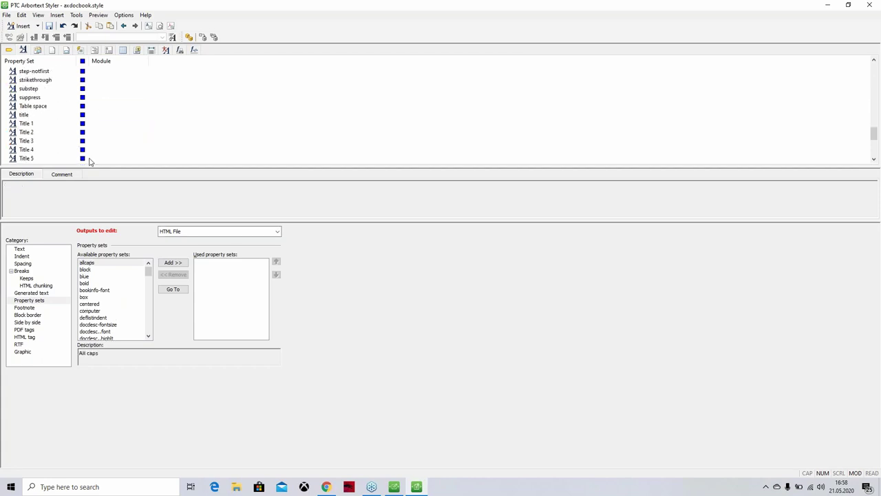
{"action": "scroll", "coordinate": [65, 145], "scroll_direction": "up", "scroll_amount": 10}
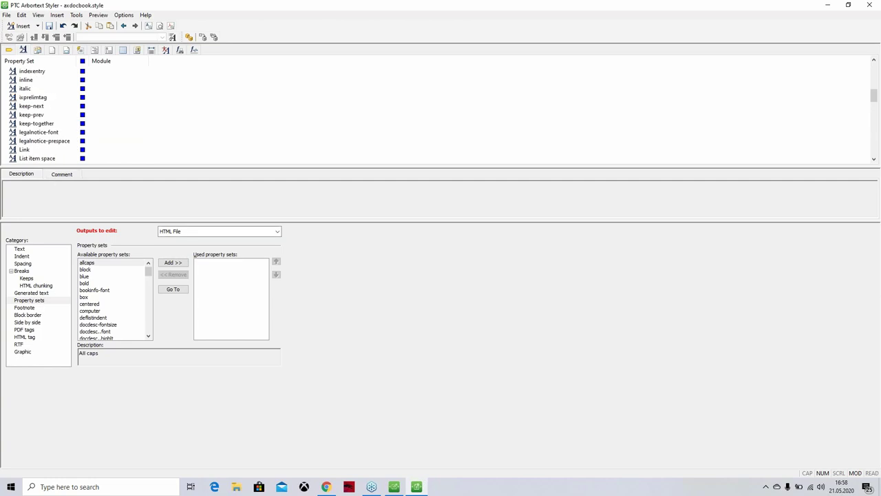
{"action": "scroll", "coordinate": [111, 114], "scroll_direction": "up", "scroll_amount": 5}
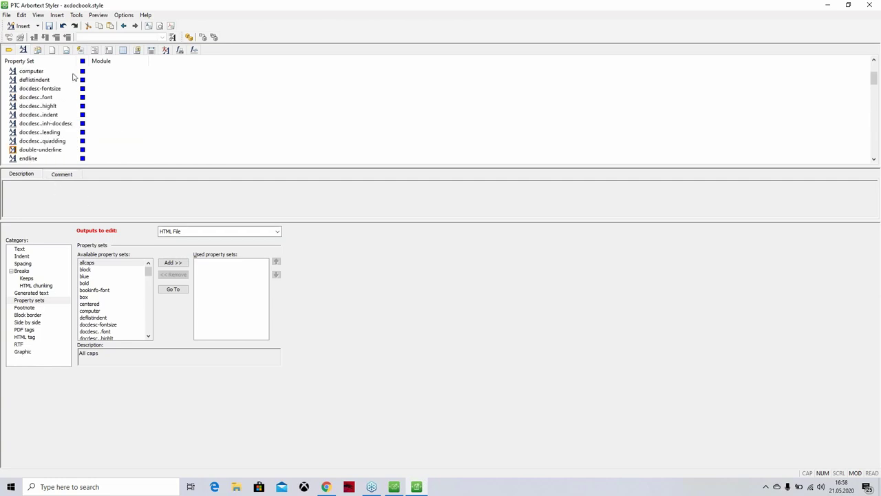
Examine the stylesheet's page set, generated content and table of contents definitions
{"action": "left_click", "coordinate": [38, 50]}
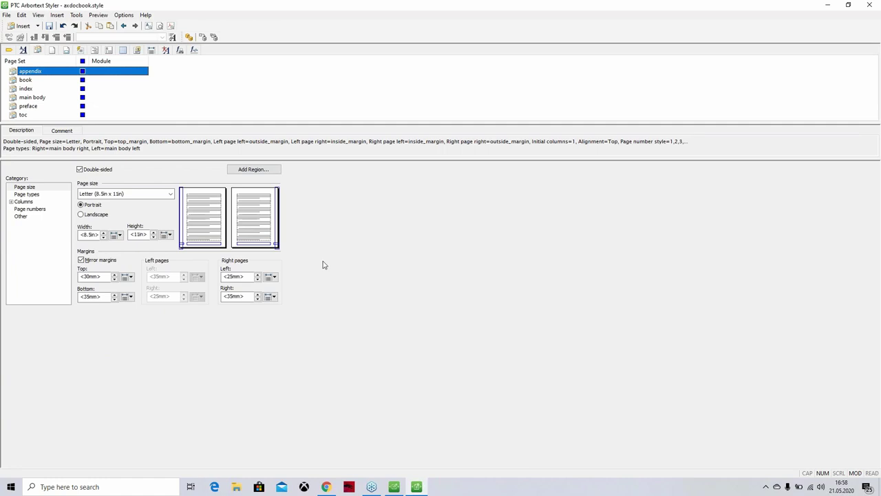
{"action": "left_click", "coordinate": [66, 50]}
{"action": "left_click", "coordinate": [80, 50]}
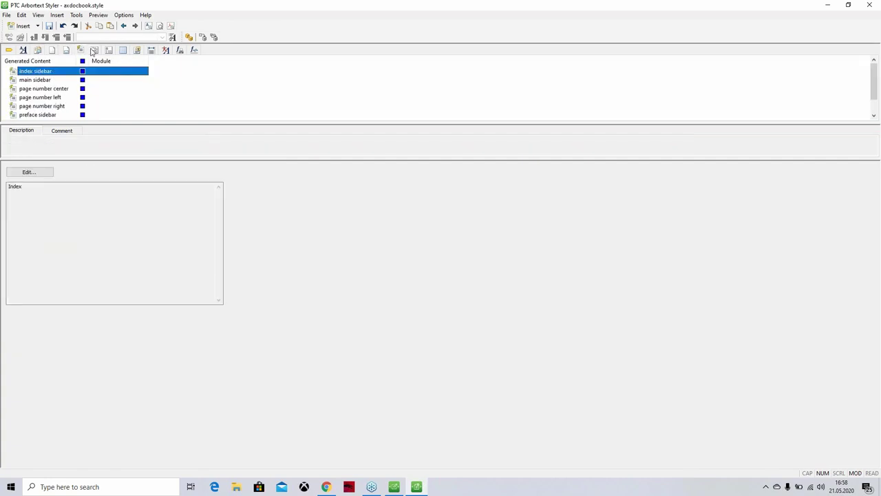
{"action": "left_click", "coordinate": [95, 50]}
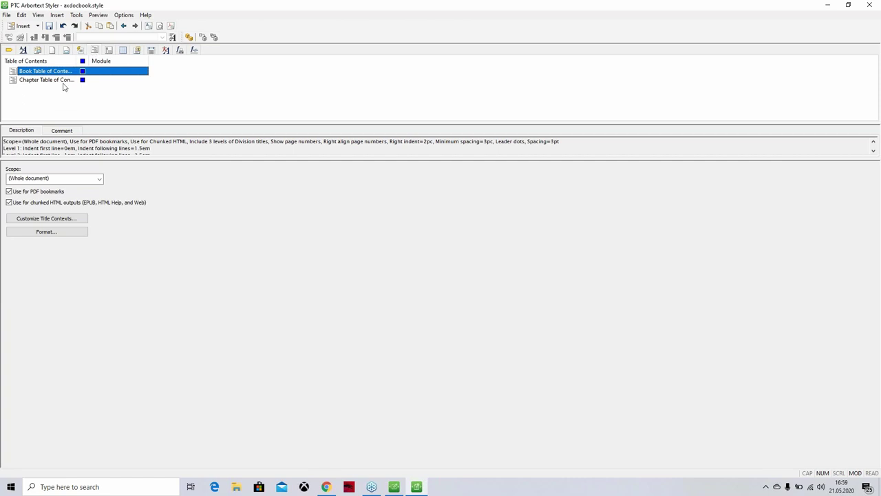
Examine the generated content definitions for main sidebar, page number center and index sidebar
{"action": "left_click", "coordinate": [80, 52]}
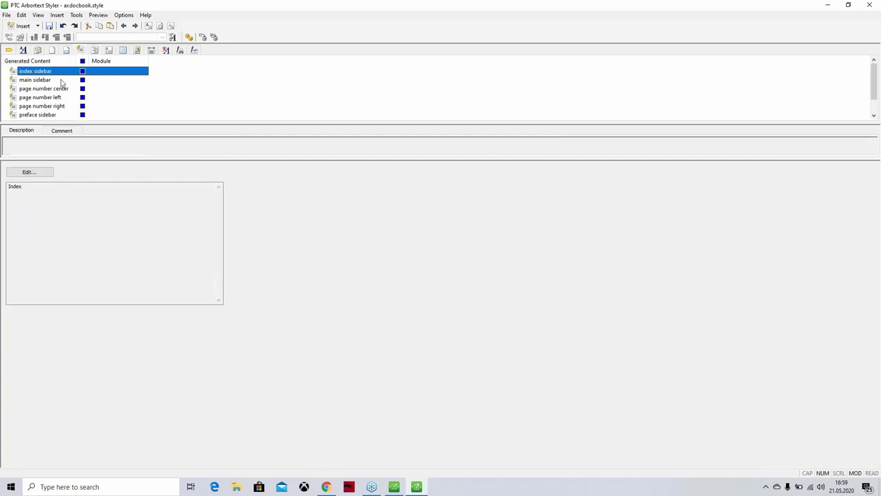
{"action": "scroll", "coordinate": [70, 100], "scroll_direction": "down", "scroll_amount": 1}
{"action": "scroll", "coordinate": [70, 100], "scroll_direction": "up", "scroll_amount": 1}
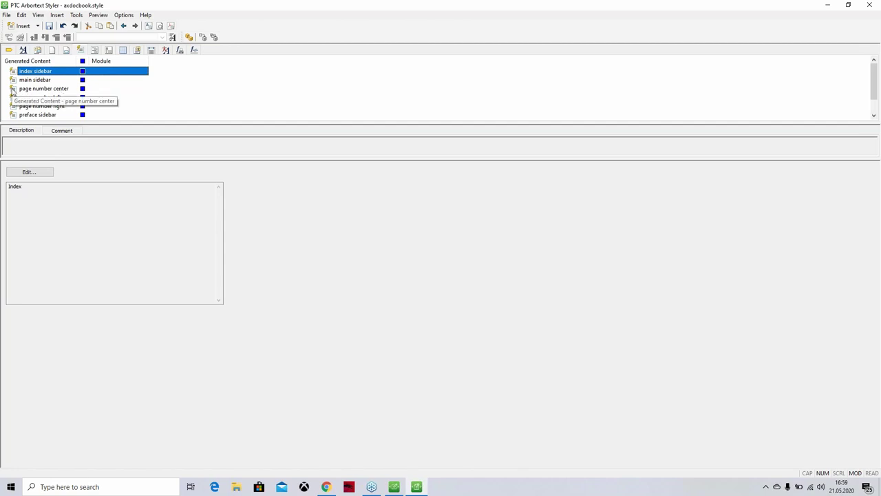
{"action": "left_click", "coordinate": [34, 83]}
{"action": "left_click", "coordinate": [34, 90]}
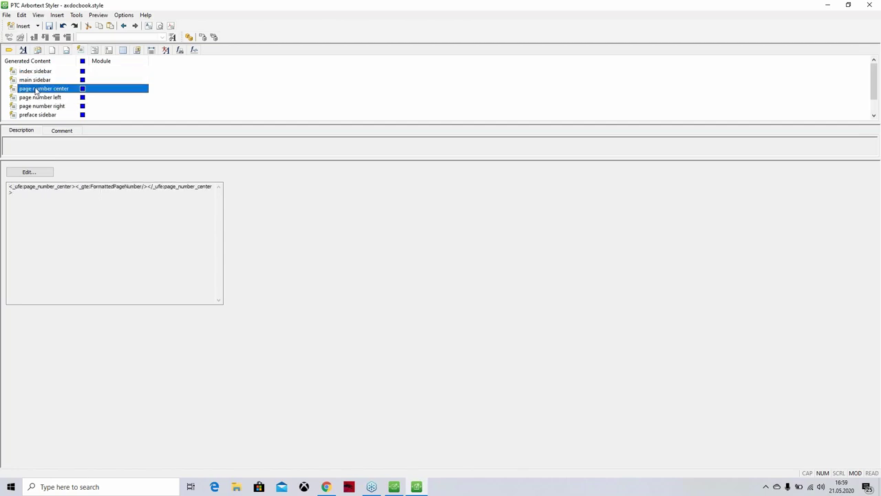
{"action": "left_click", "coordinate": [44, 72]}
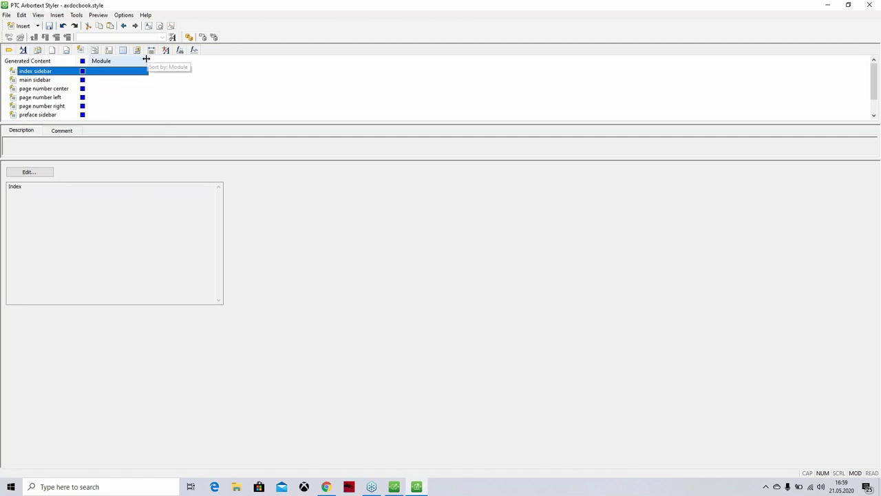
Examine the stylesheet's custom table and cross-reference definitions
{"action": "left_click", "coordinate": [124, 51]}
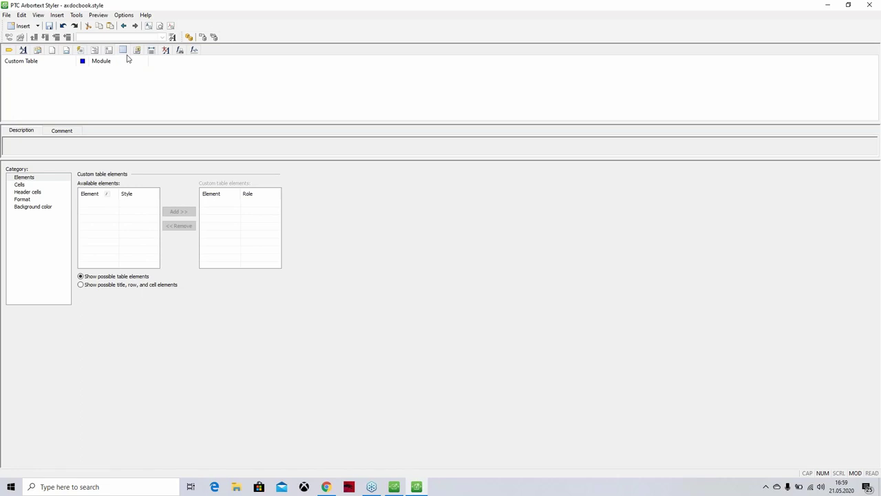
{"action": "left_click", "coordinate": [137, 52]}
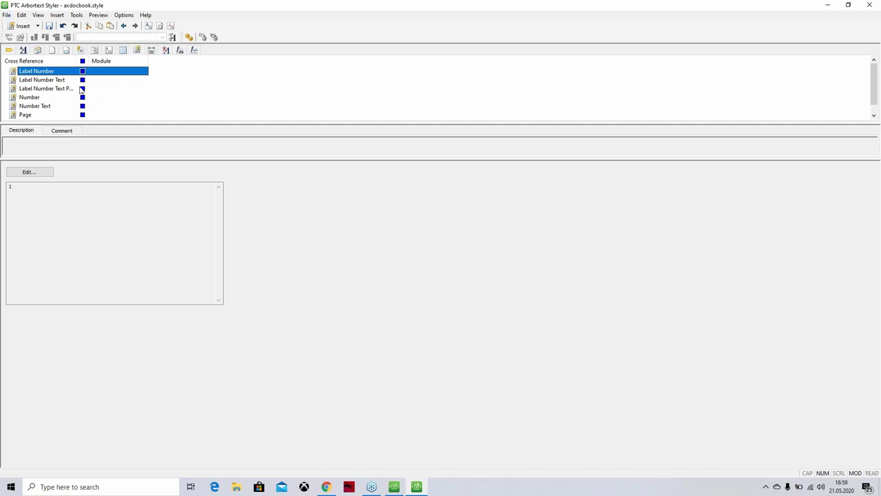
Preview the document as a PDF with the current stylesheet, look through its pages and close the preview
{"action": "left_click", "coordinate": [174, 28]}
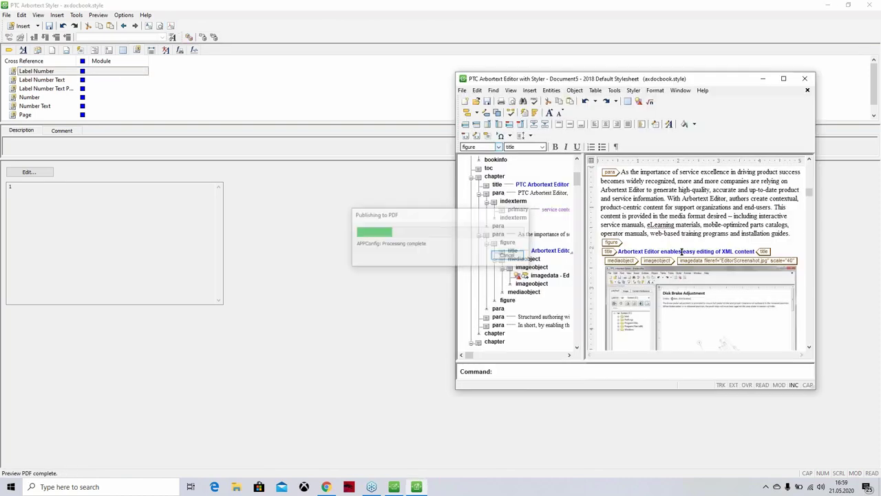
{"action": "scroll", "coordinate": [578, 174], "scroll_direction": "down", "scroll_amount": 10}
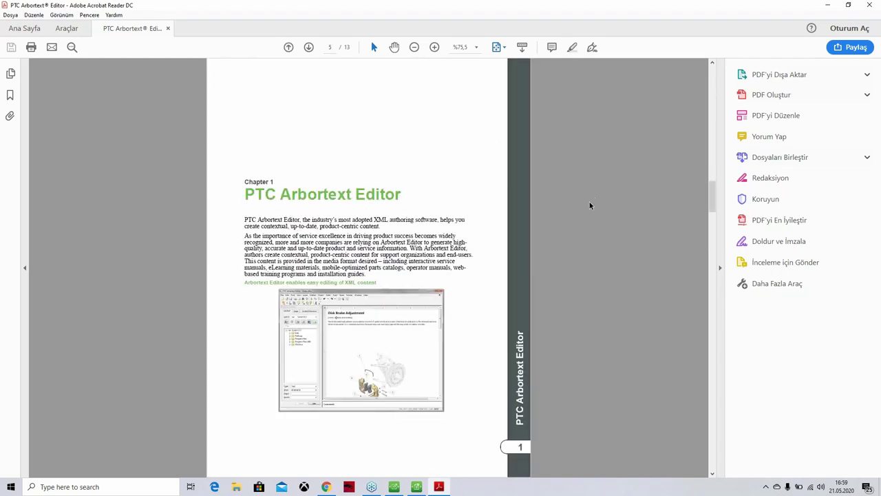
{"action": "scroll", "coordinate": [594, 207], "scroll_direction": "down", "scroll_amount": 20}
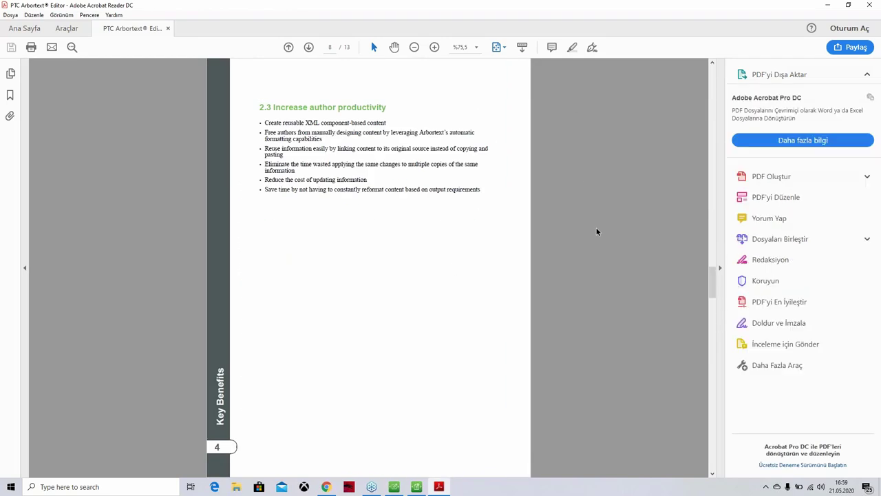
{"action": "scroll", "coordinate": [589, 249], "scroll_direction": "down", "scroll_amount": 3}
{"action": "scroll", "coordinate": [586, 246], "scroll_direction": "up", "scroll_amount": 20}
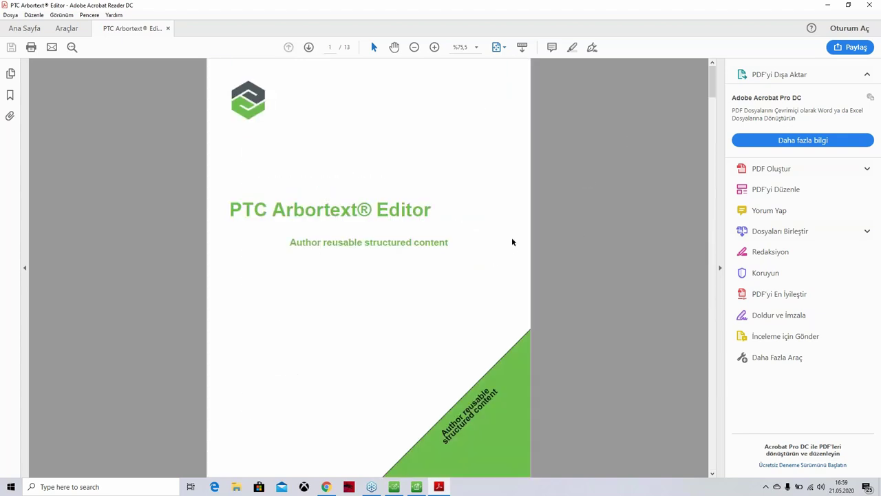
{"action": "double_click", "coordinate": [639, 5]}
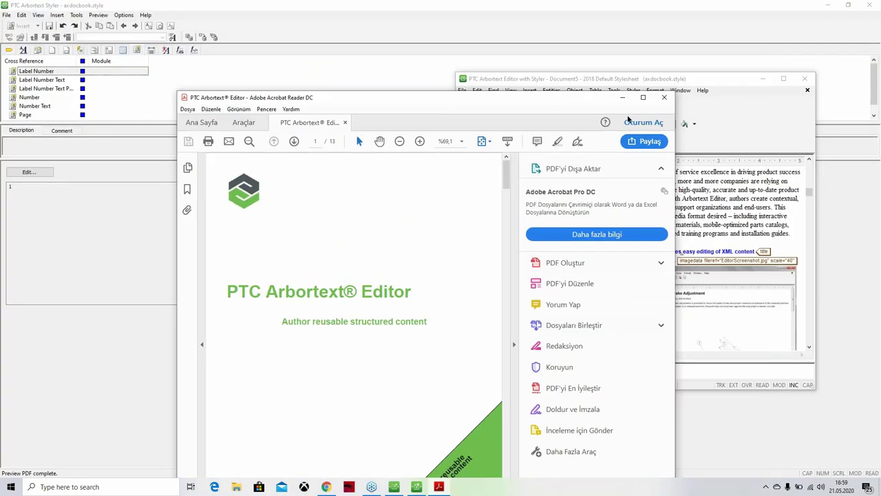
{"action": "left_click", "coordinate": [665, 98]}
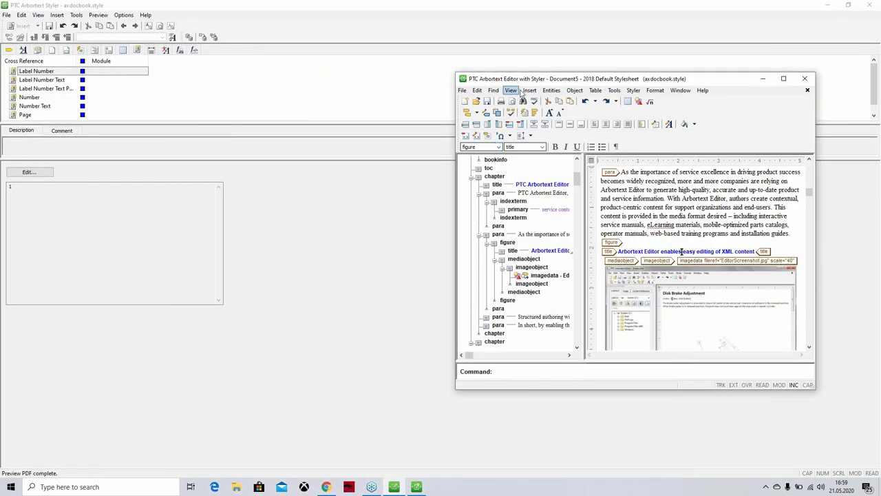
{"action": "left_click_drag", "start_coordinate": [530, 80], "coordinate": [289, 95]}
{"action": "double_click", "coordinate": [309, 97]}
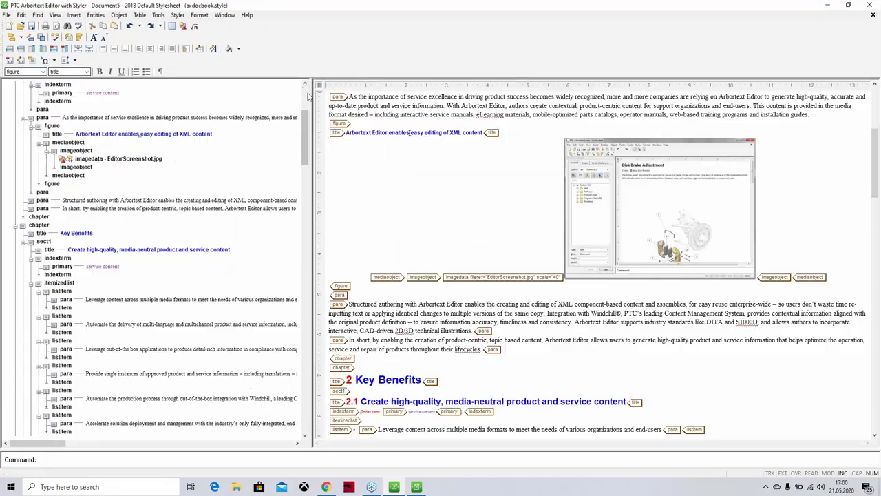
{"action": "double_click", "coordinate": [334, 7]}
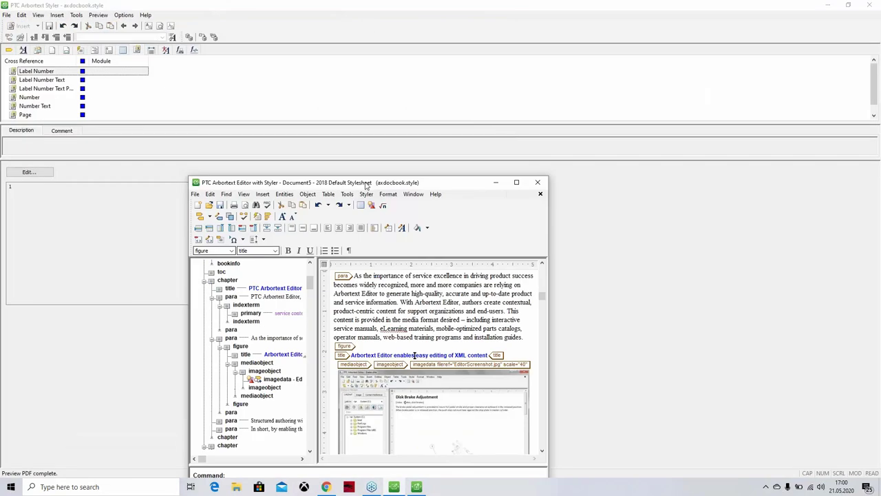
Return to the axdocbook.style stylesheet in Styler and examine the formats it can be exported to
{"action": "left_click", "coordinate": [262, 5]}
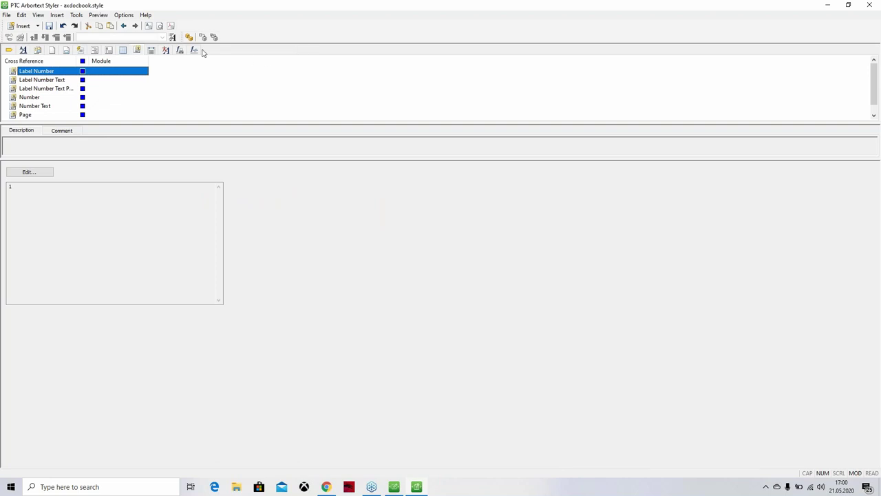
{"action": "left_click", "coordinate": [7, 15]}
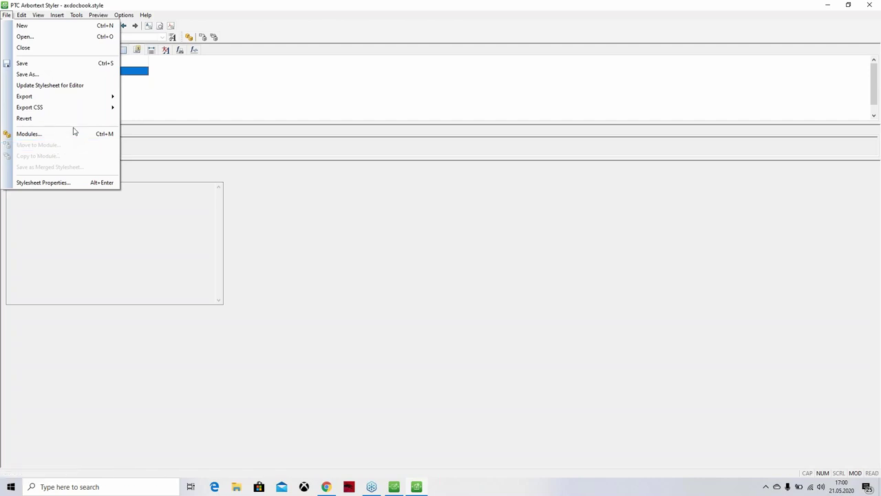
{"action": "mouse_move", "coordinate": [88, 97]}
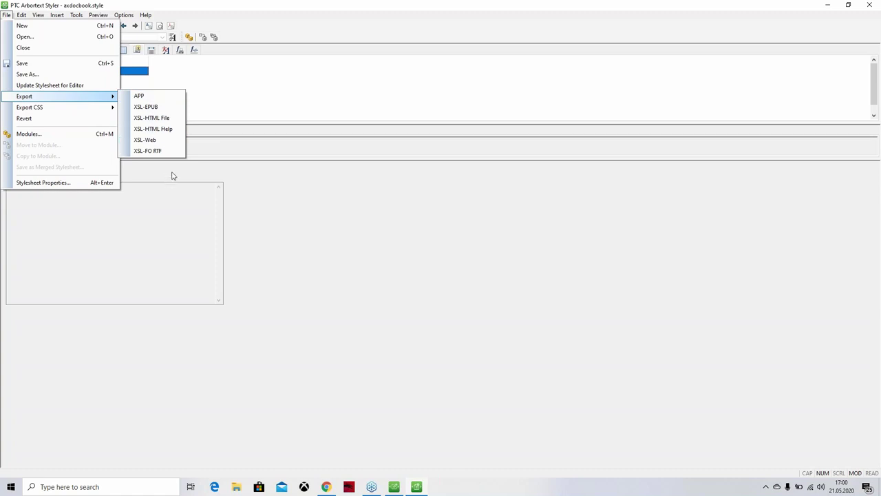
{"action": "left_click", "coordinate": [218, 101]}
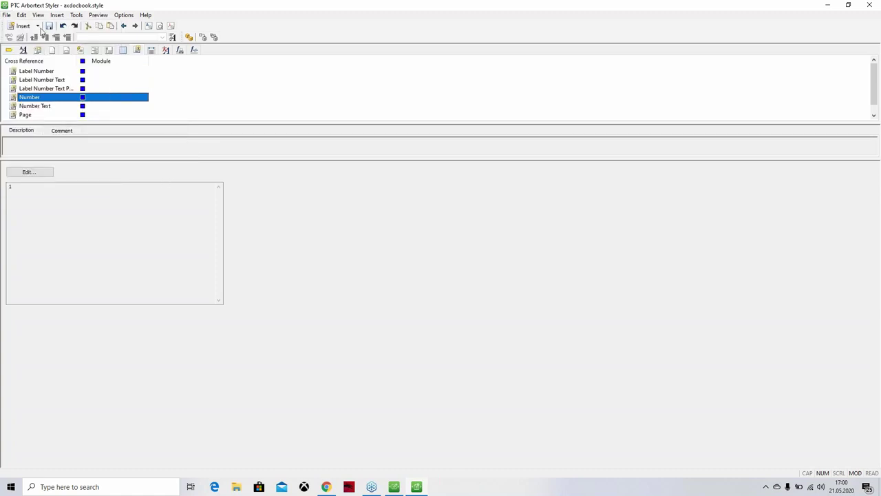